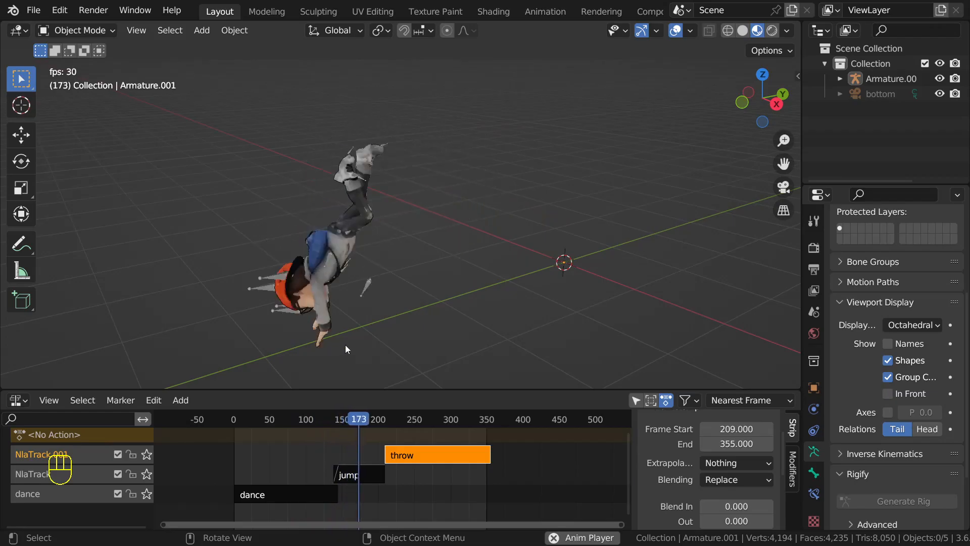
- Stop the playback and scrub through the dance, jump and throw strips, ending at frame 249
scroll(327, 347, "down", 3)
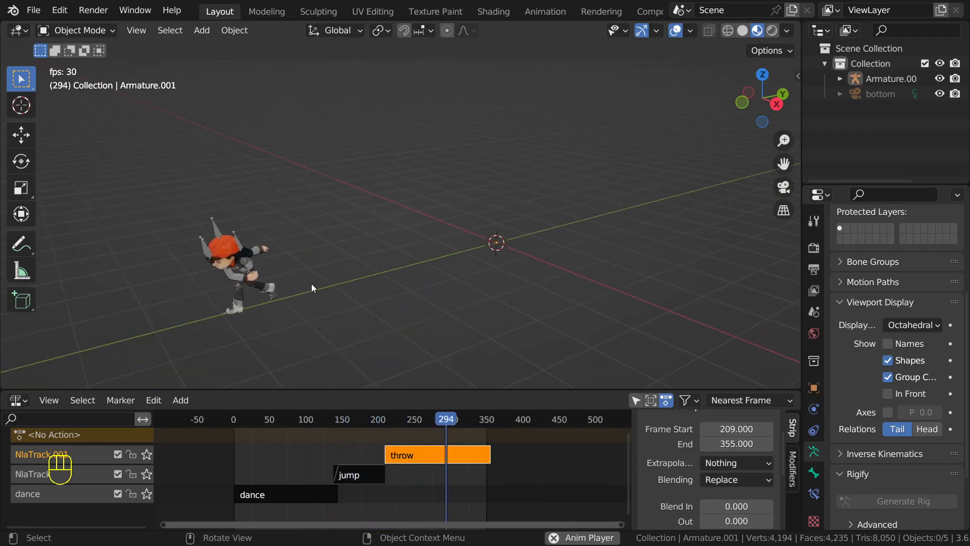
key("space")
left_click_drag(453, 419, 286, 472)
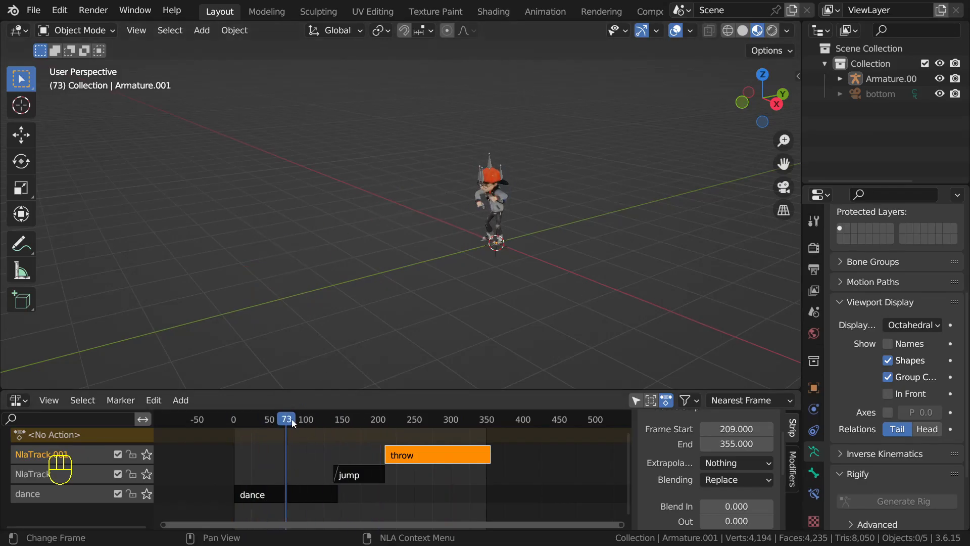
left_click_drag(292, 419, 388, 473)
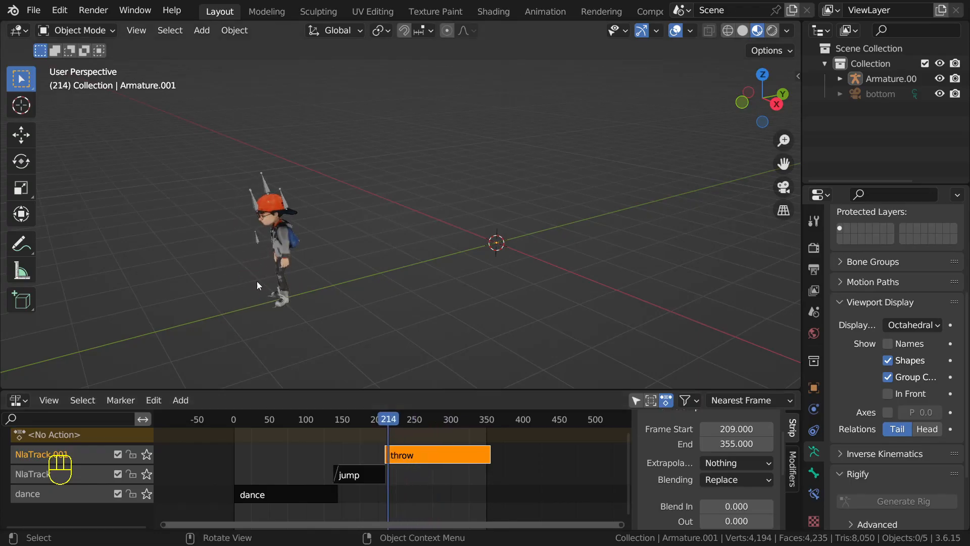
mouse_move(394, 424)
left_mouse_down()
mouse_move(476, 423)
mouse_move(398, 427)
mouse_move(408, 427)
left_mouse_up()
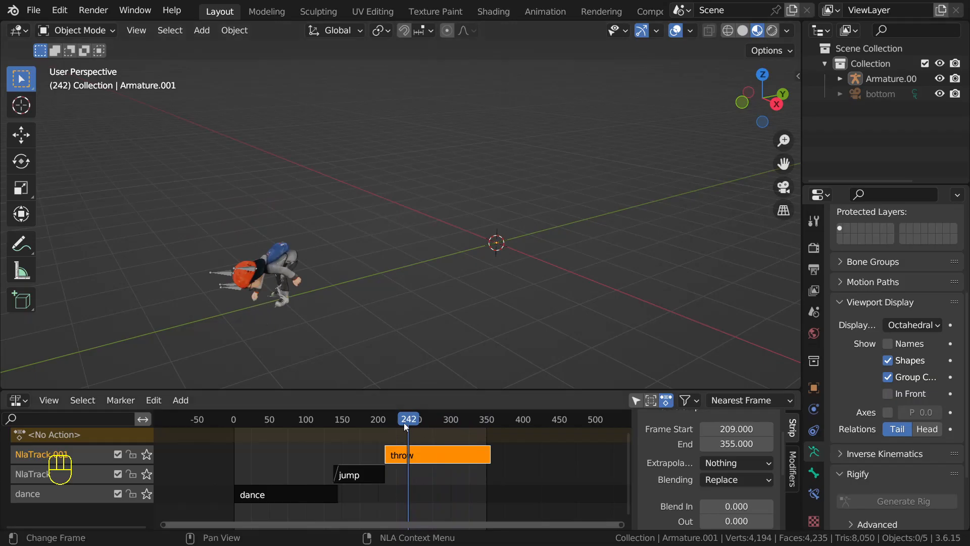
left_click_drag(410, 422, 414, 443)
- Deselect the armature, add a UV sphere and scale it down to about 0.2
left_click(433, 247)
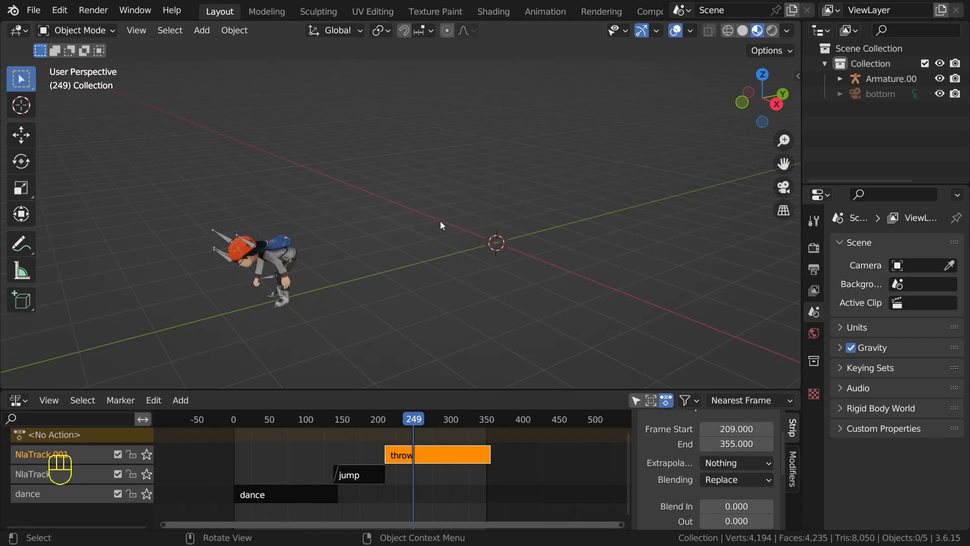
key("shift+a")
mouse_move(425, 228)
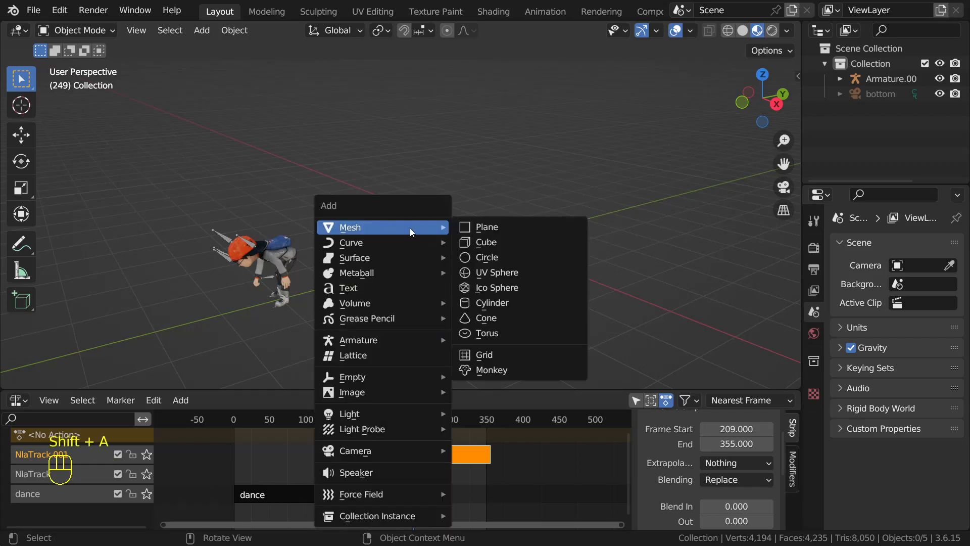
left_click(495, 273)
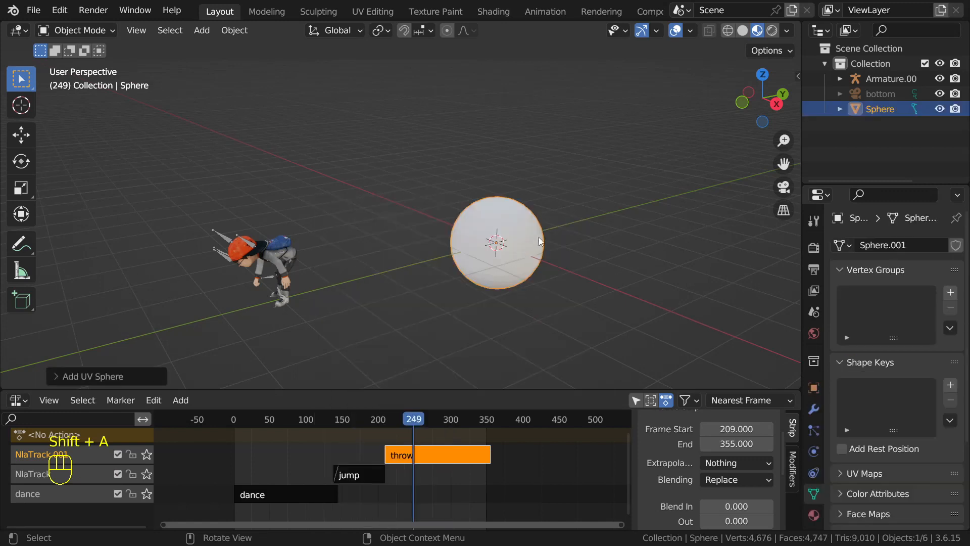
key("s")
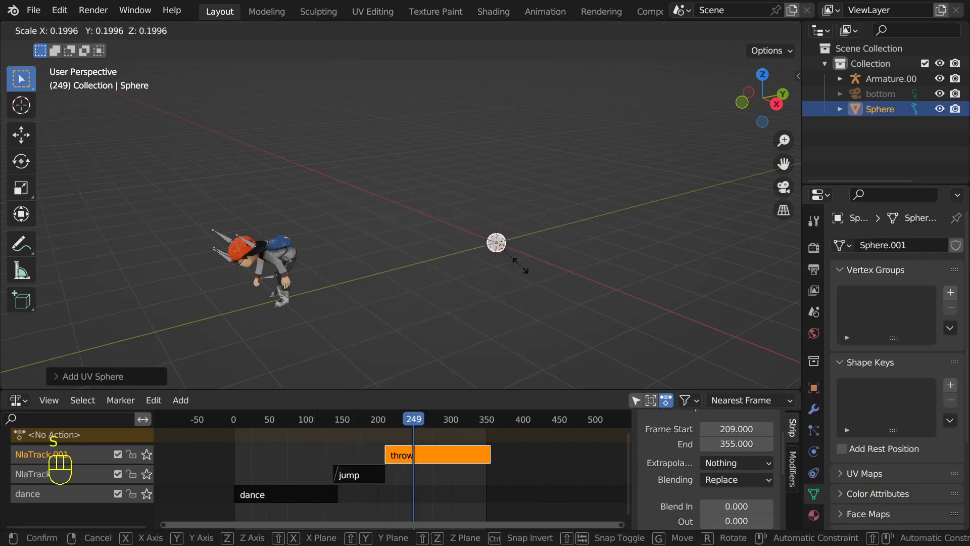
left_click(515, 263)
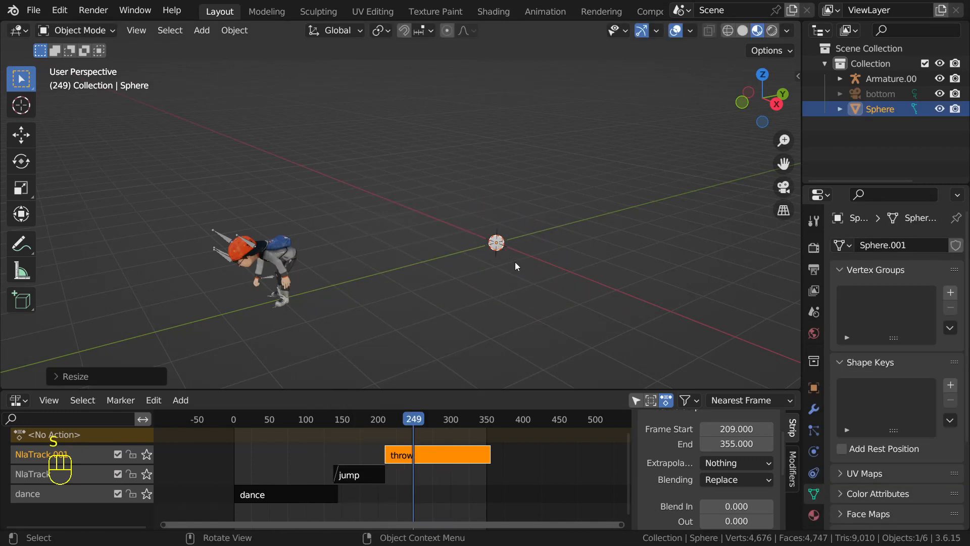
- Move the sphere in the right side view to the ground beneath the crouching character's hands
key("KP_3")
key("g")
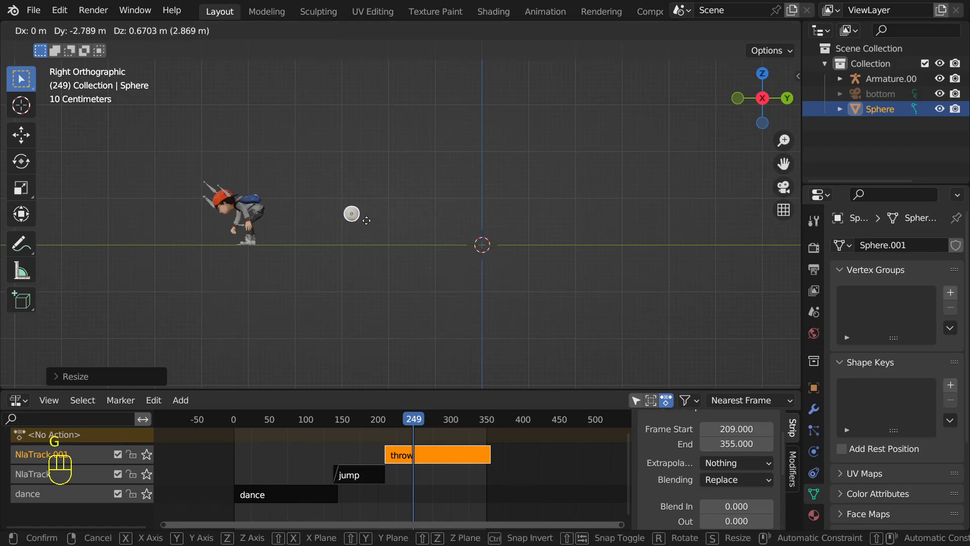
left_click(267, 254)
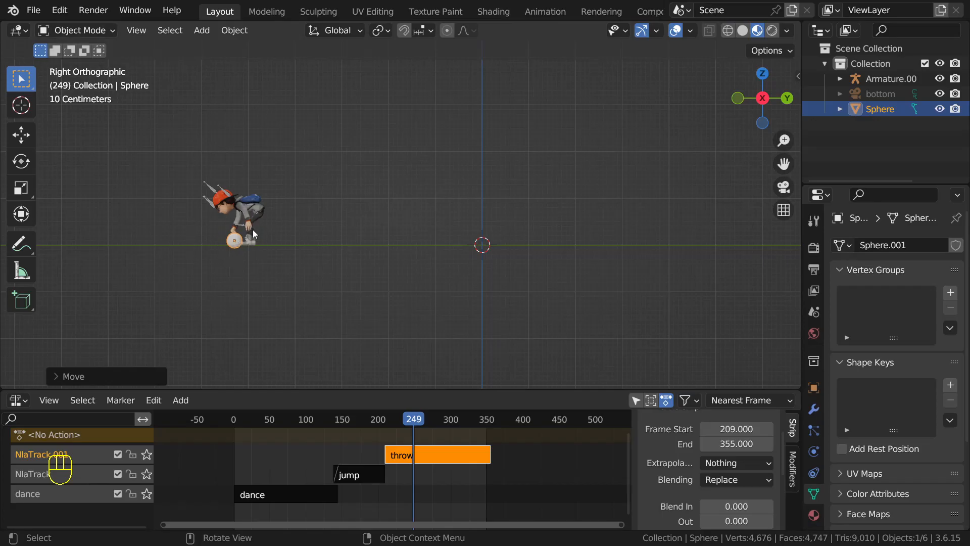
key("KP_Decimal")
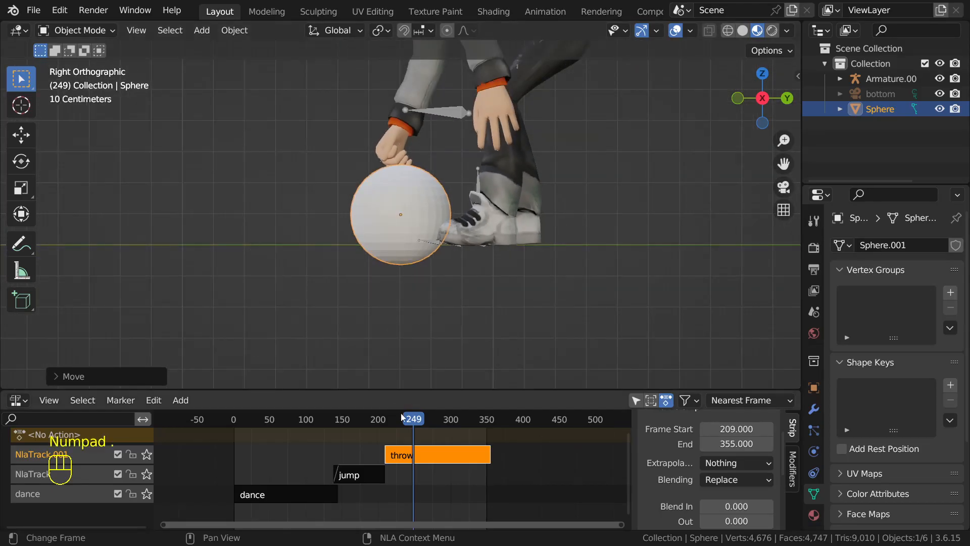
- At frame 235, scale the sphere by about 0.35 and place it on the ground against the reaching hand in side view
left_click(412, 422)
left_click_drag(412, 422, 403, 423)
middle_click_drag(384, 242, 362, 216)
key("KP_3")
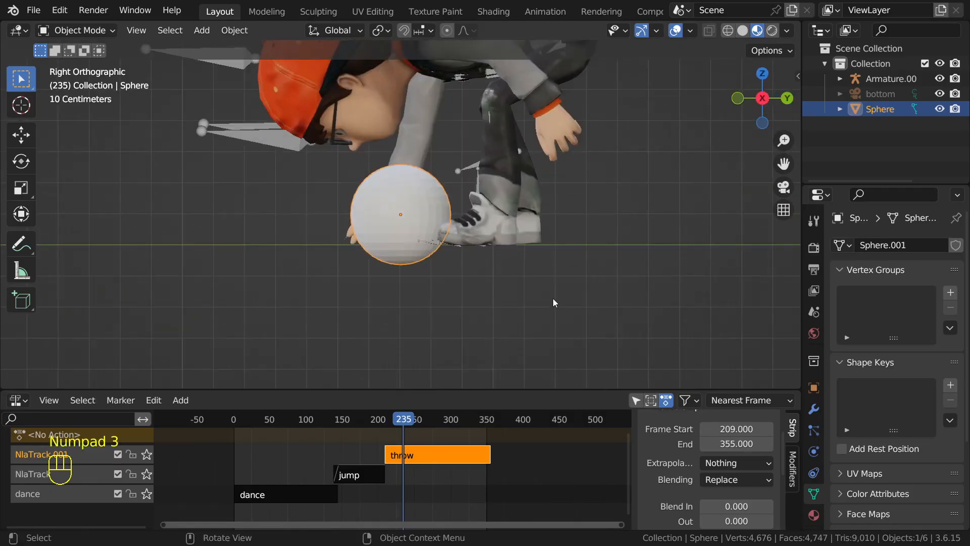
key("s")
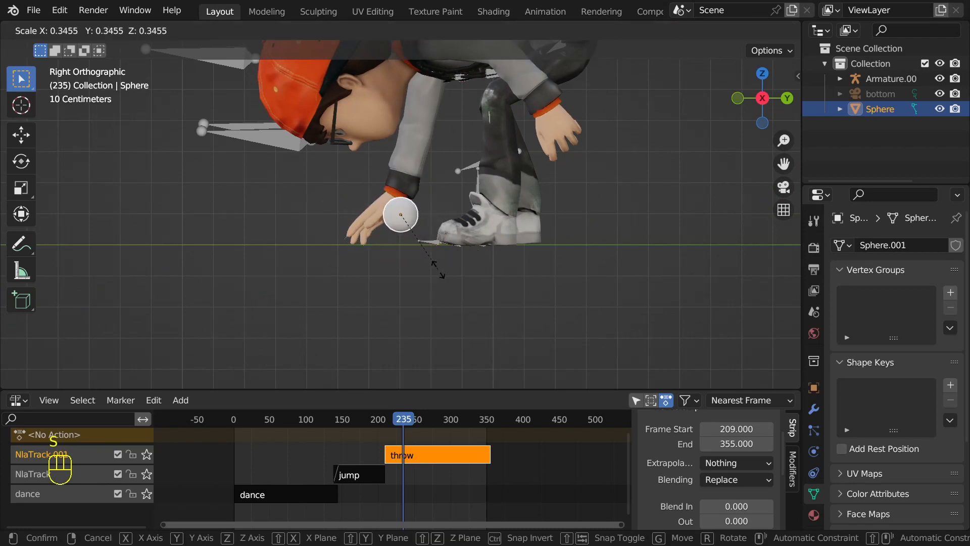
left_click(437, 270)
key("g")
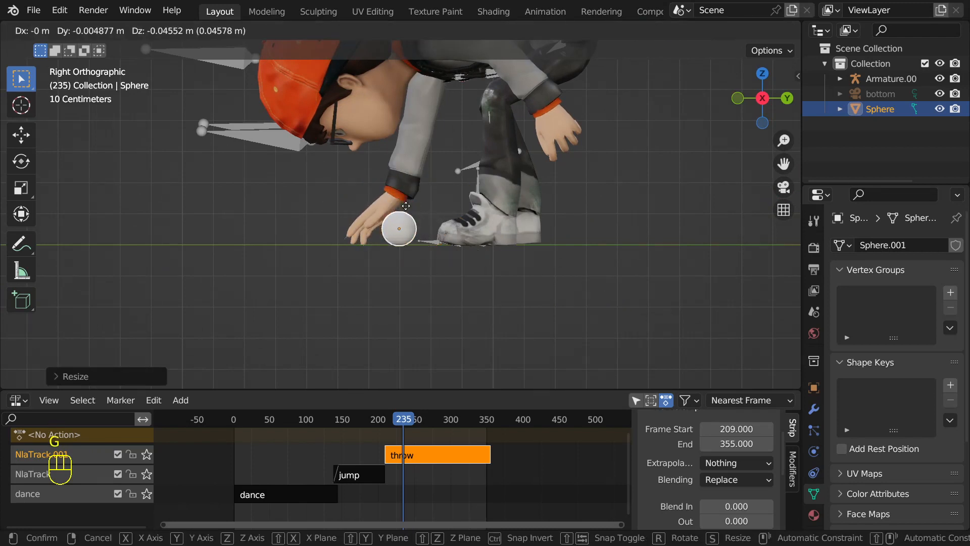
left_click(397, 210)
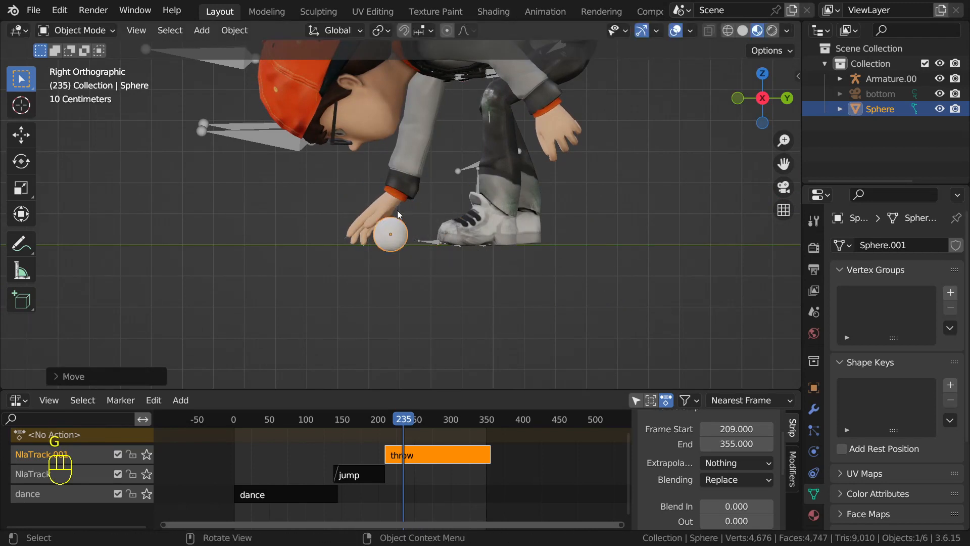
- Move the sphere along the X axis in front view until it sits behind the fingers of the reaching hand
key("KP_1")
scroll(426, 281, "up", 4)
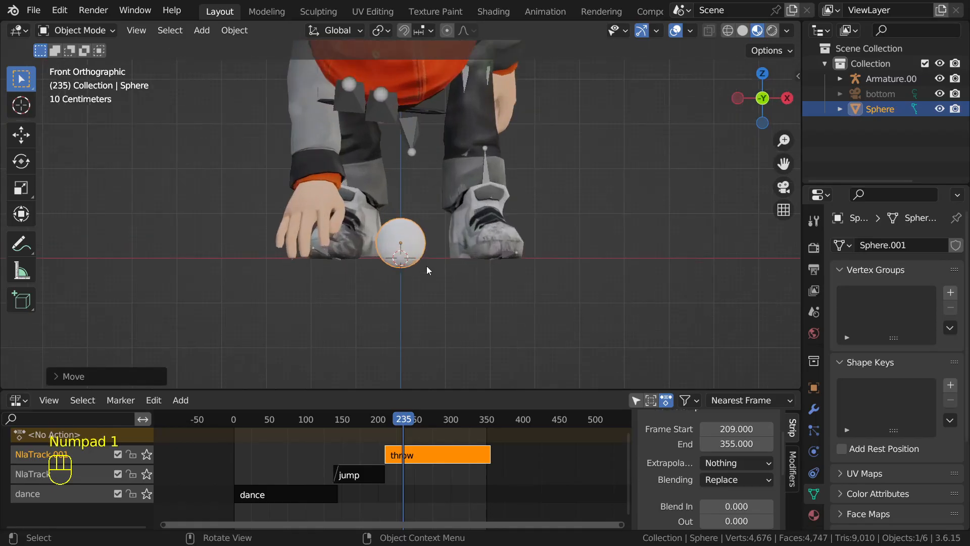
scroll(418, 253, "down", 2)
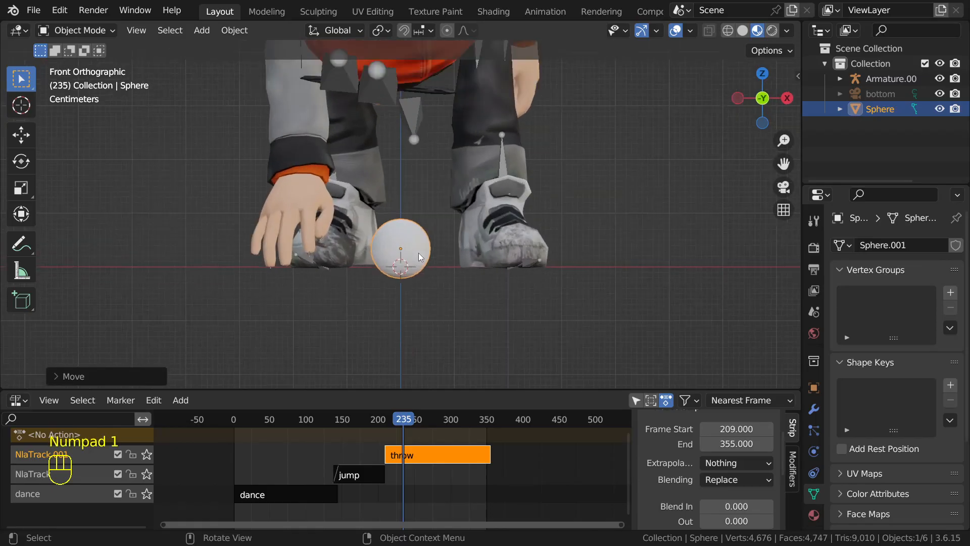
key("g")
key("x")
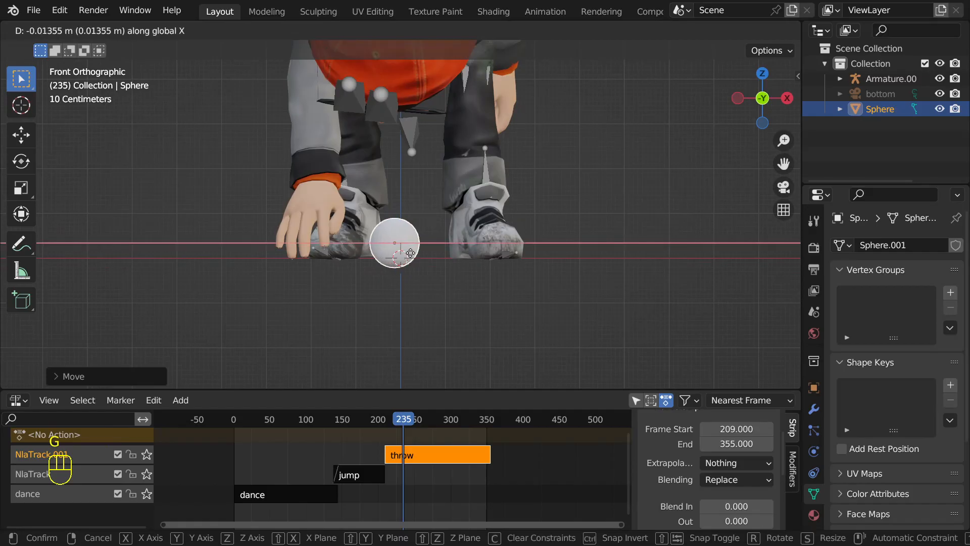
left_click(328, 244)
middle_click_drag(387, 281, 210, 290)
key("KP_1")
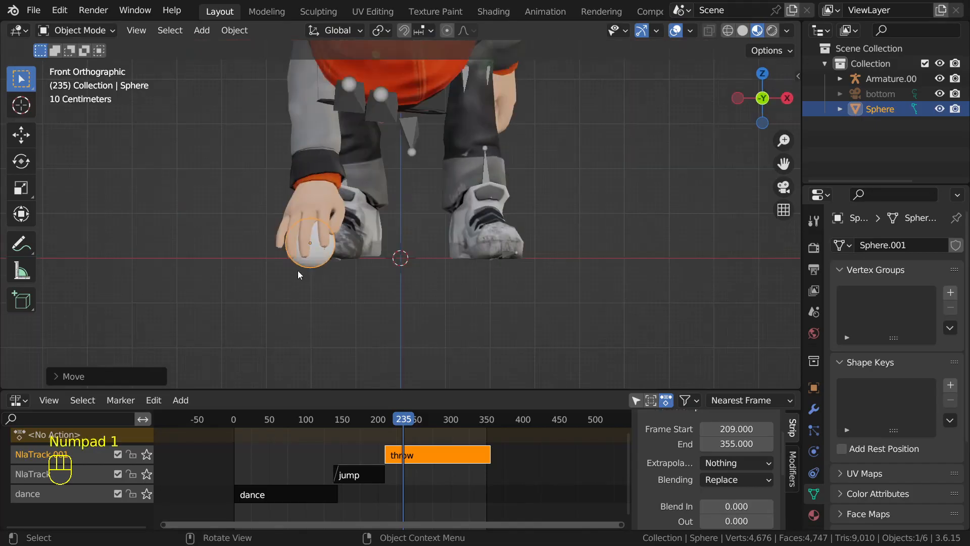
- Step through the frames around the pickup and stop at frame 236, where the hand reaches the ball
key("KP_3")
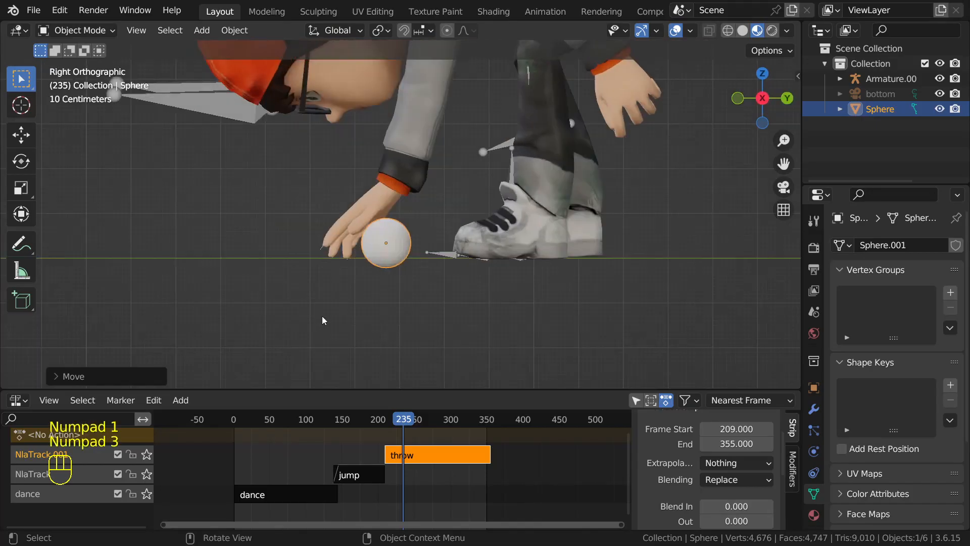
key("KP_Decimal")
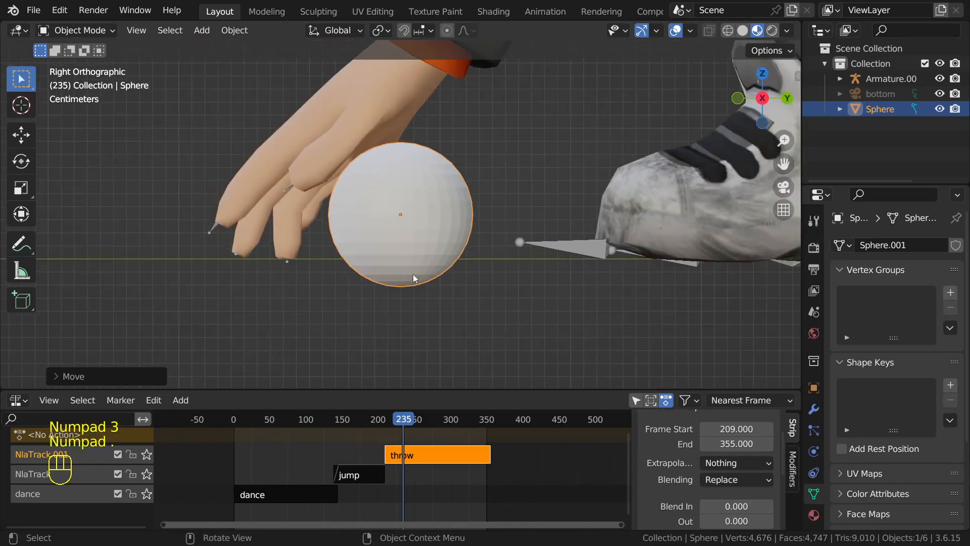
key("Left")
key("Left")
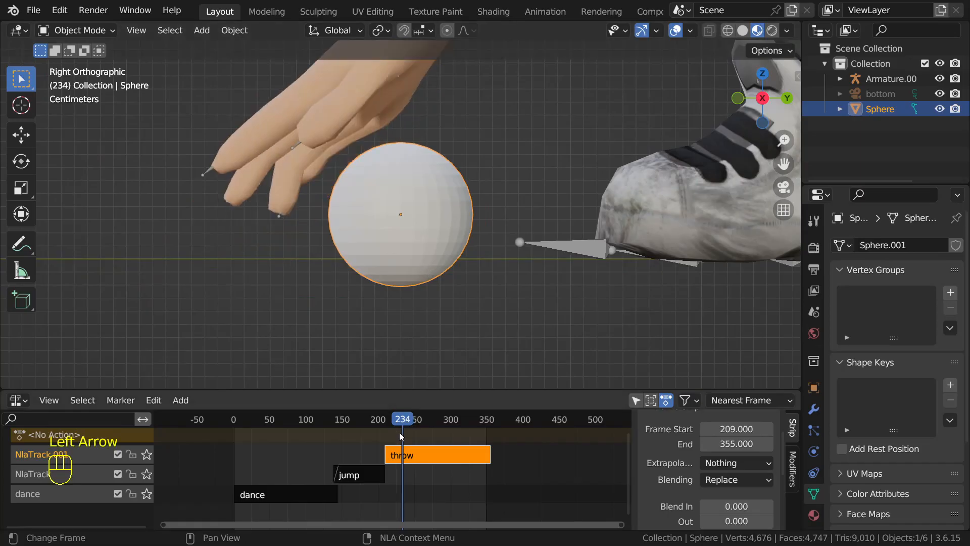
key("Right")
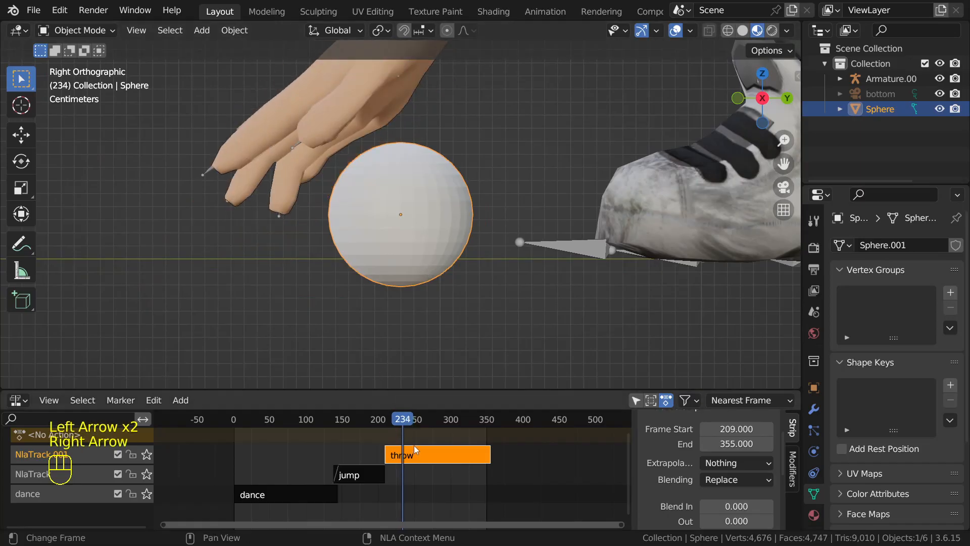
scroll(405, 376, "down", 3)
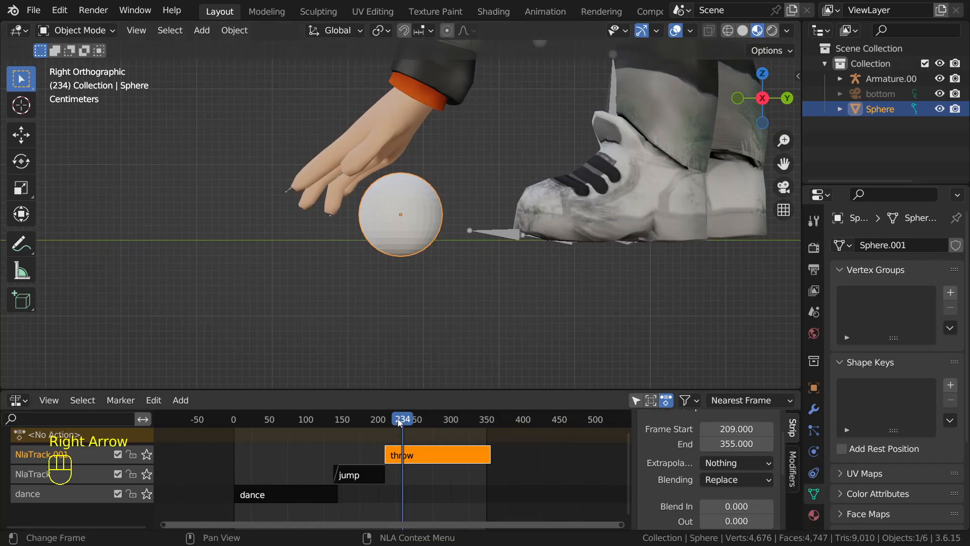
mouse_move(399, 419)
left_mouse_down()
mouse_move(386, 419)
mouse_move(406, 419)
left_mouse_up()
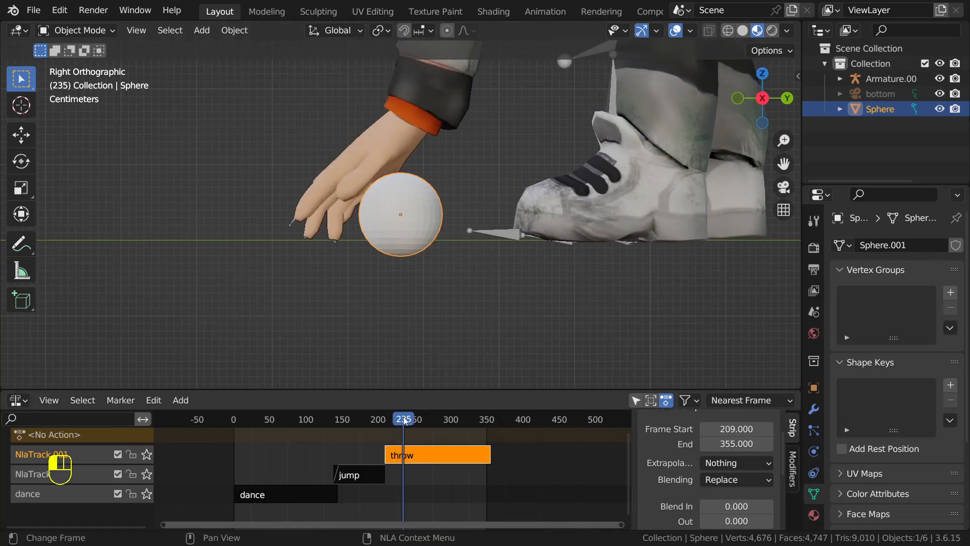
key("Right")
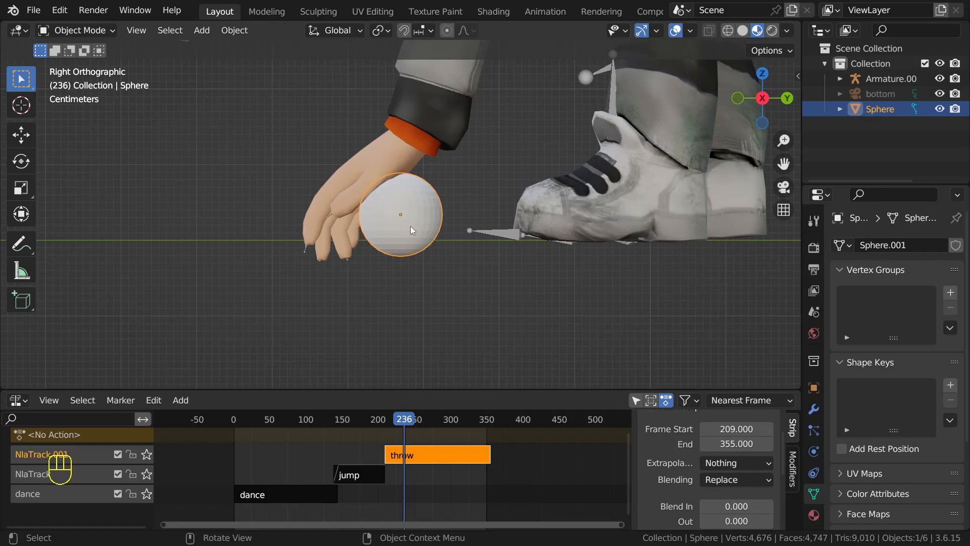
scroll(411, 224, "up", 1)
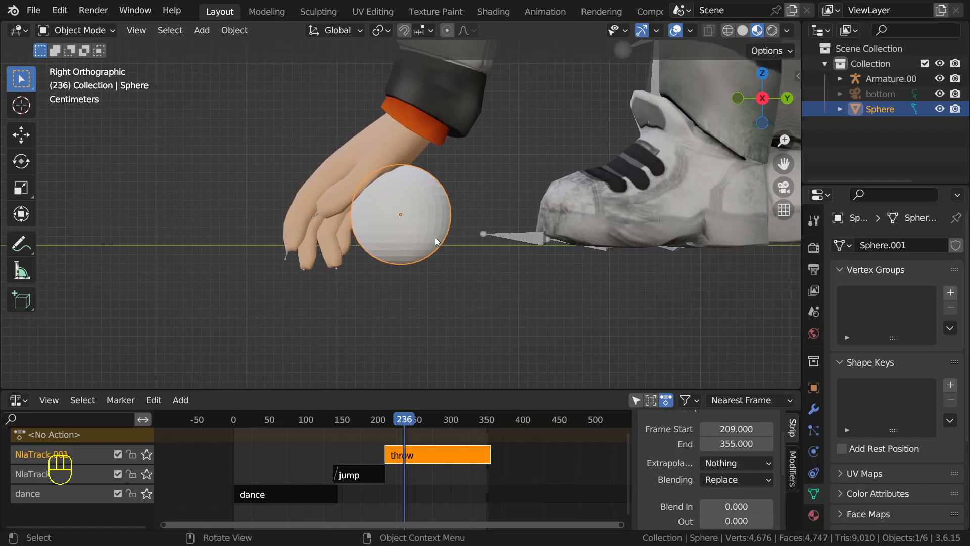
- Add a Child Of constraint to the sphere and pick the character's armature as its target
left_click(813, 472)
left_click(935, 246)
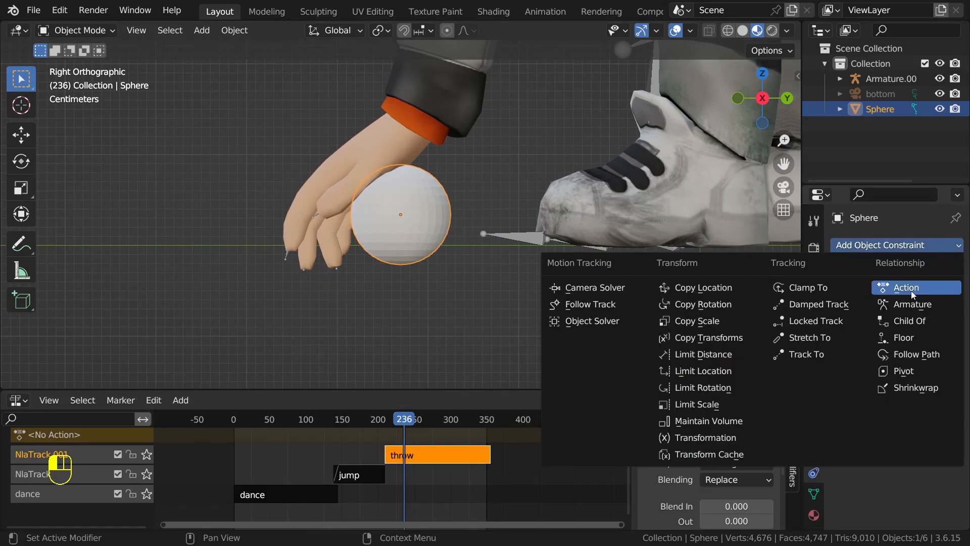
left_click(901, 321)
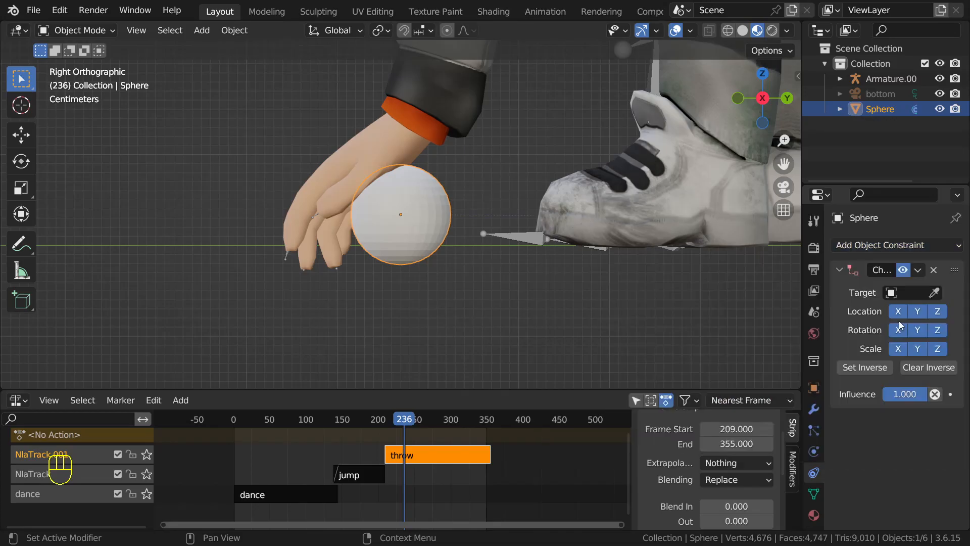
left_click(935, 295)
left_click(522, 235)
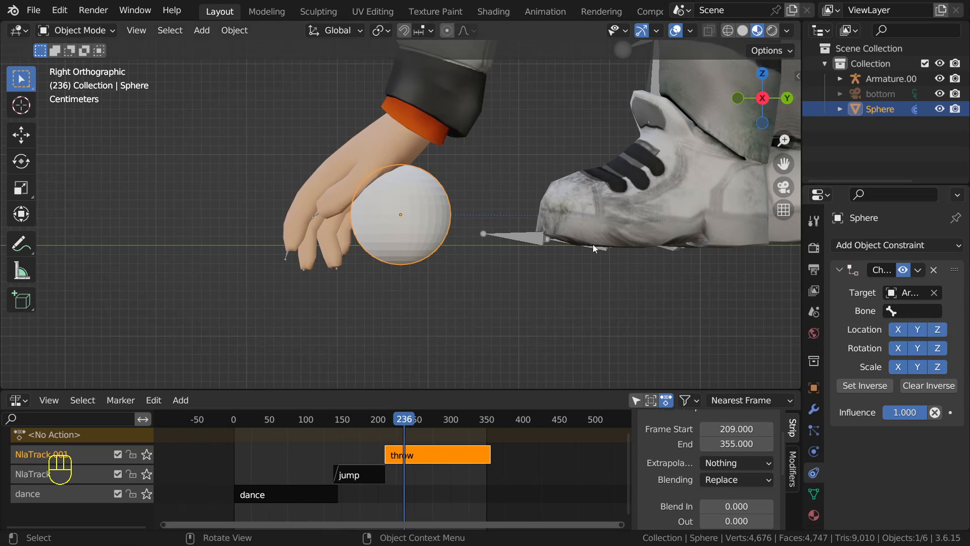
- Select the character's armature and enable In Front in its viewport display settings
middle_click_drag(448, 243, 353, 282)
middle_click_drag(355, 242, 264, 129)
scroll(347, 251, "down", 5)
scroll(404, 219, "up", 4)
left_click(253, 135)
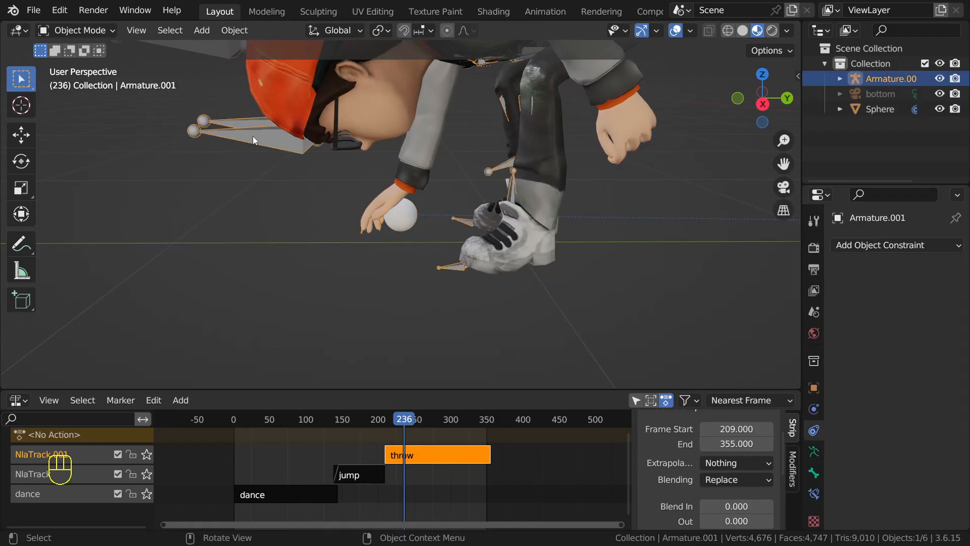
left_click(814, 451)
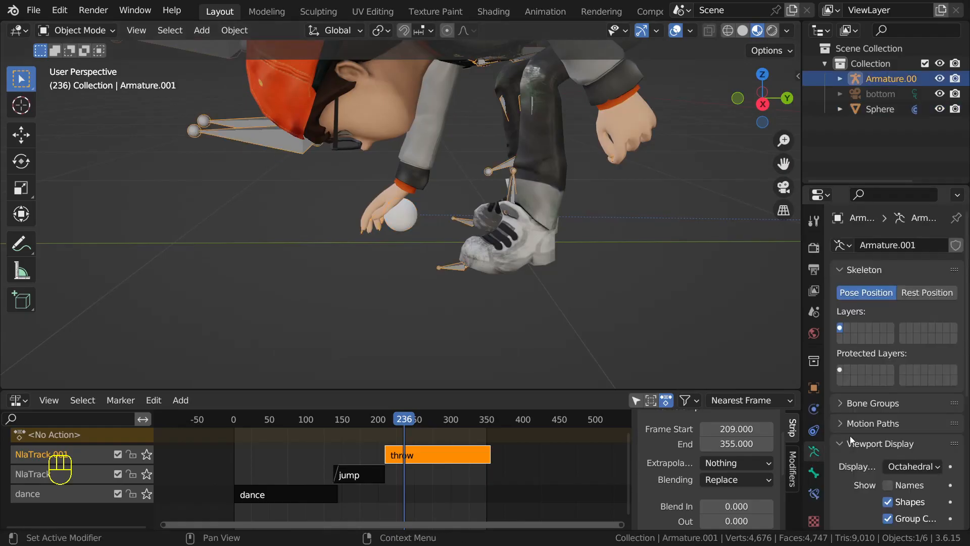
scroll(859, 447, "down", 5)
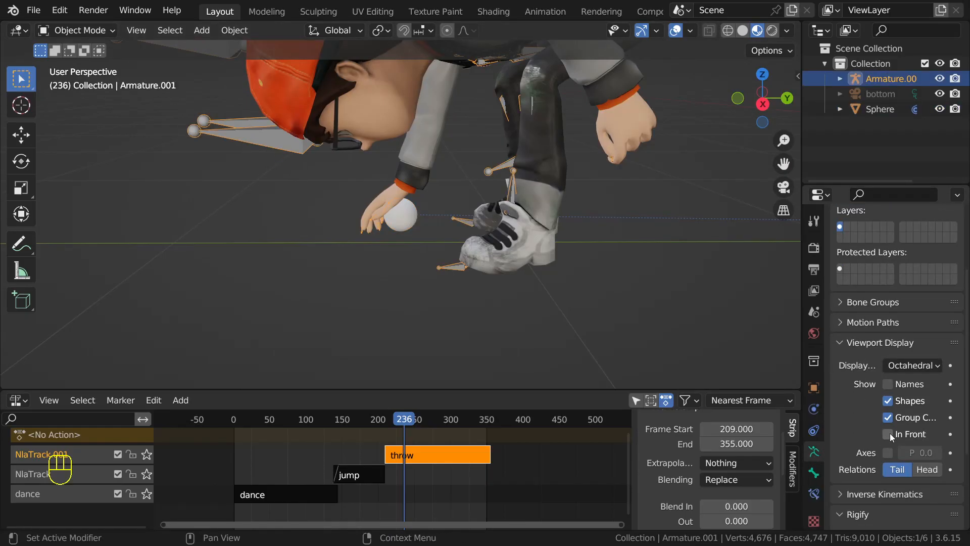
left_click(889, 434)
scroll(440, 269, "up", 4)
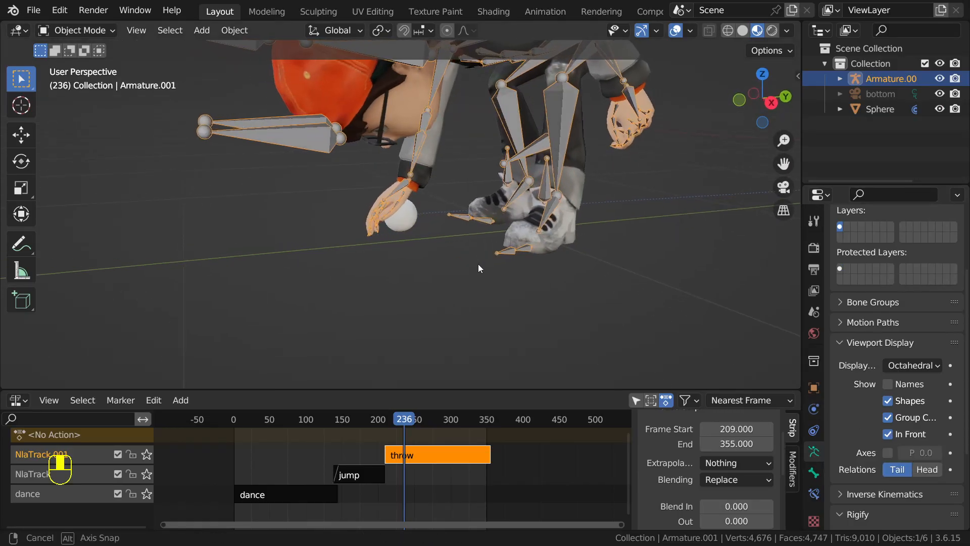
- Examine the bones of the reaching hand in Pose Mode to identify the hand bone's name, and return to Object Mode
scroll(449, 248, "up", 2)
middle_click_drag(411, 257, 396, 254)
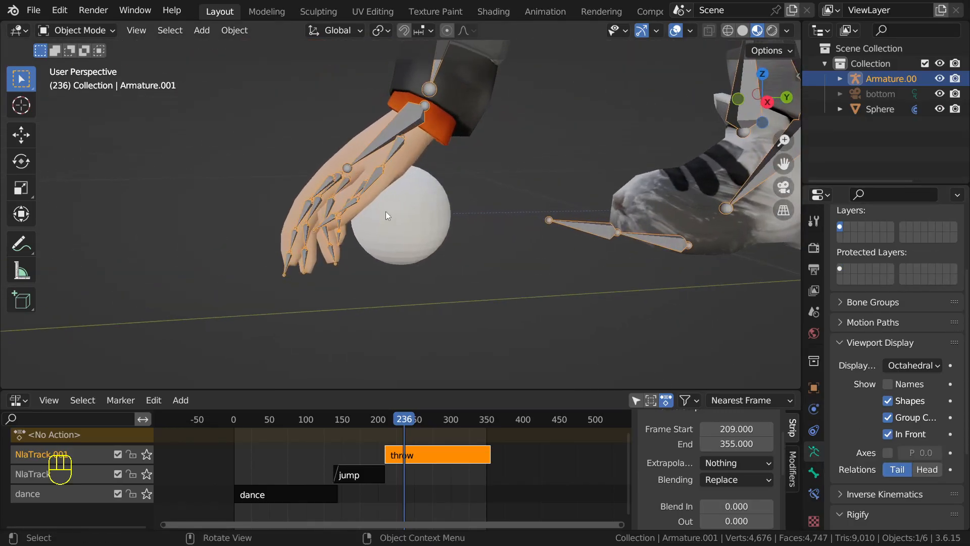
middle_click_drag(415, 192, 390, 143)
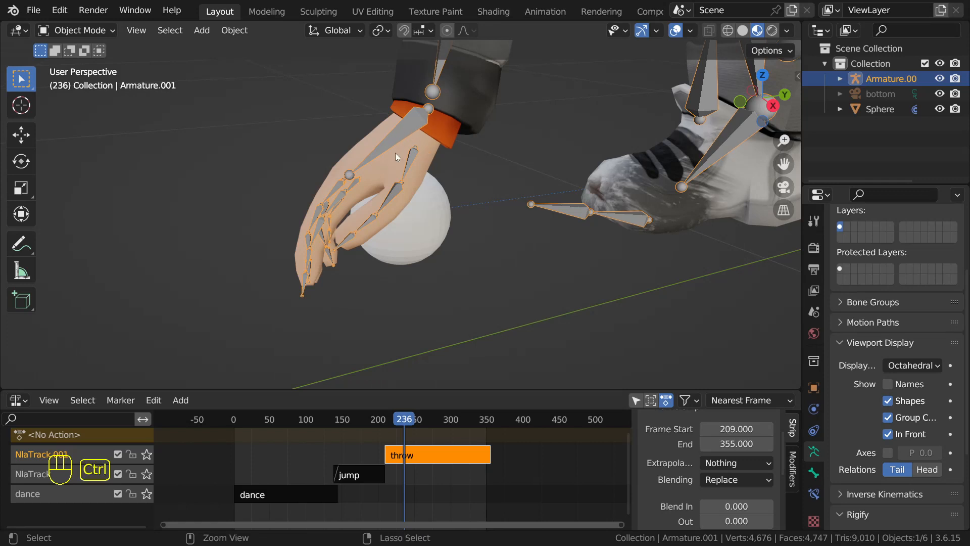
key("ctrl+Tab")
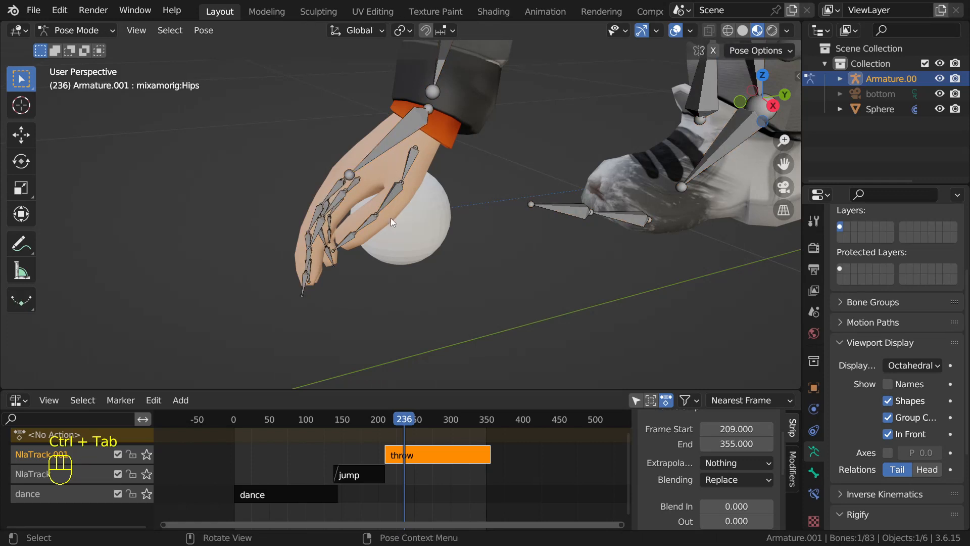
middle_click_drag(391, 218, 367, 242)
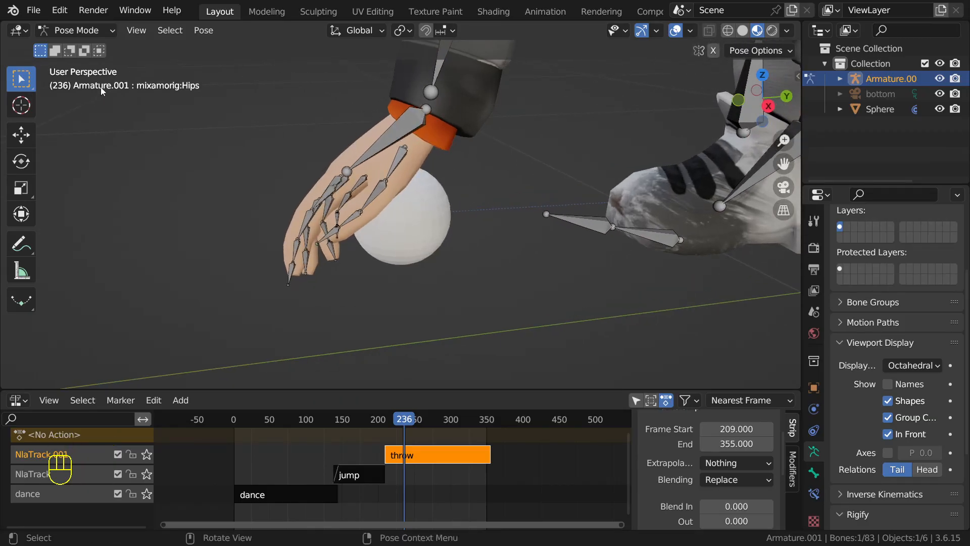
left_click(396, 137)
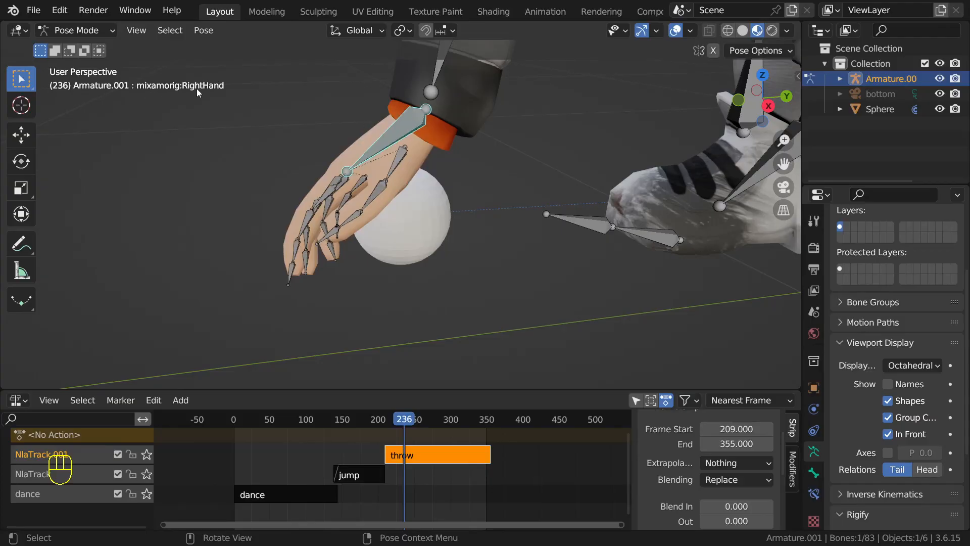
left_click(396, 161)
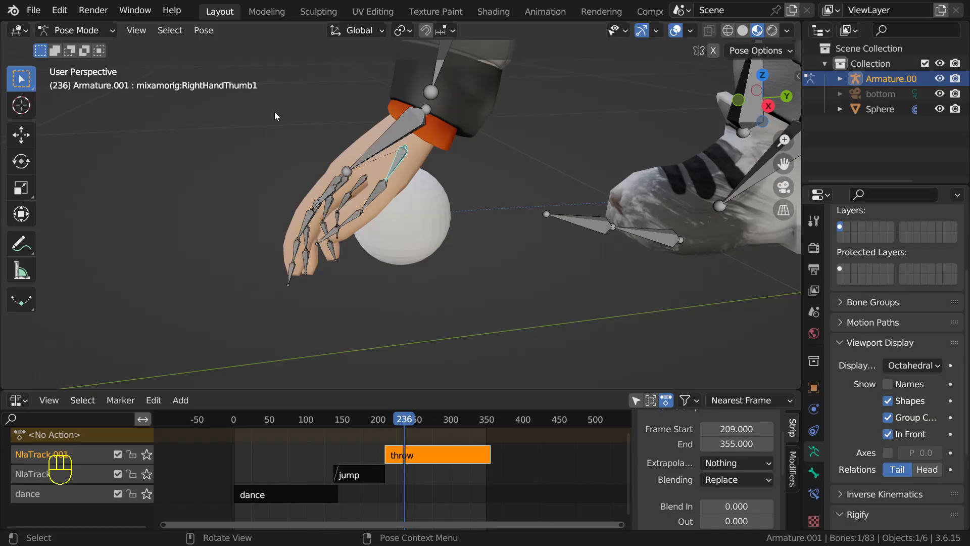
left_click(395, 134)
middle_click_drag(346, 145, 439, 158)
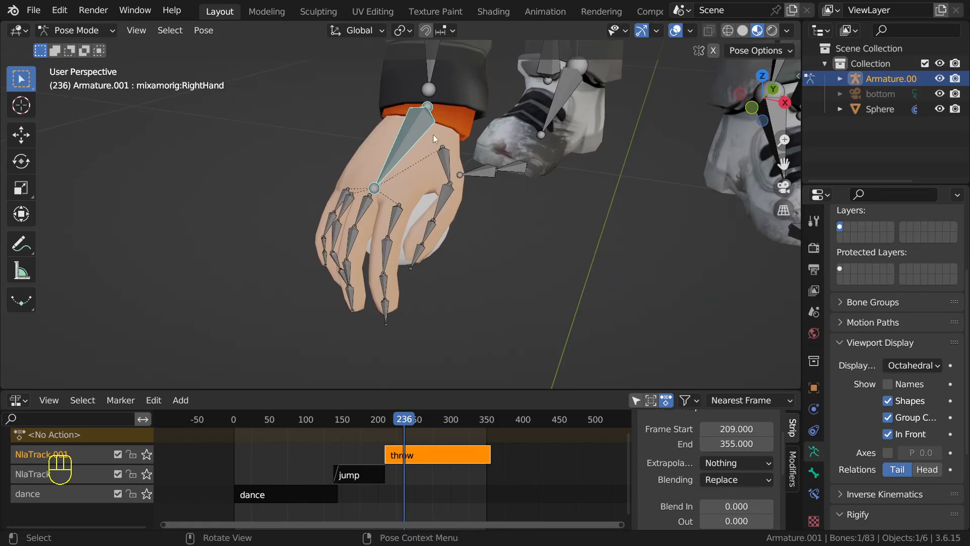
key("ctrl+Tab")
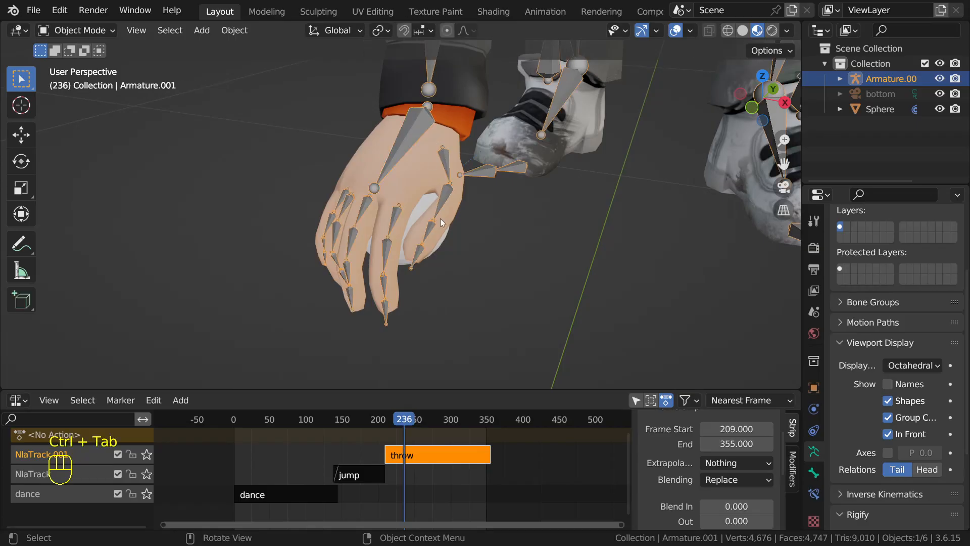
- Set the sphere's Child Of constraint bone to mixamorig:RightHand and apply Set Inverse
middle_click_drag(440, 219, 404, 212)
left_click(405, 213)
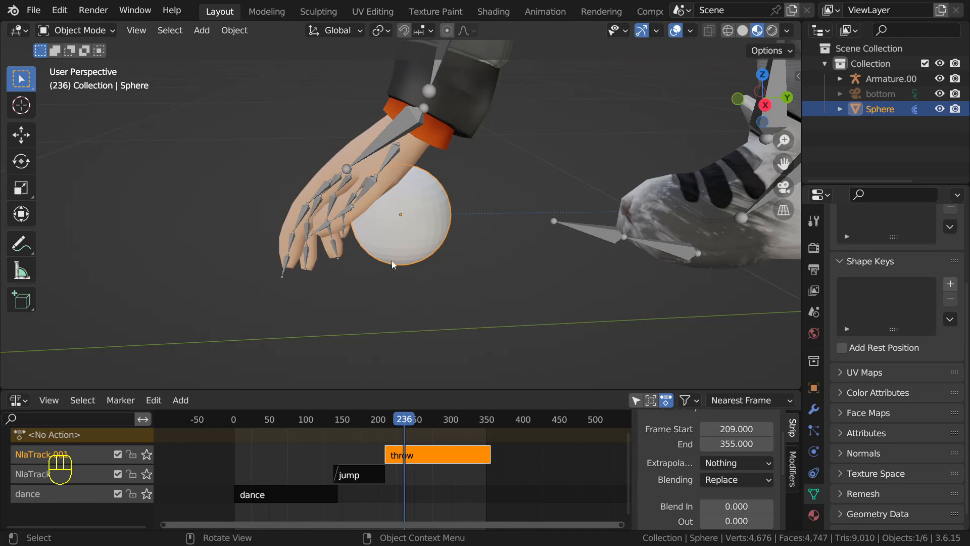
left_click(814, 473)
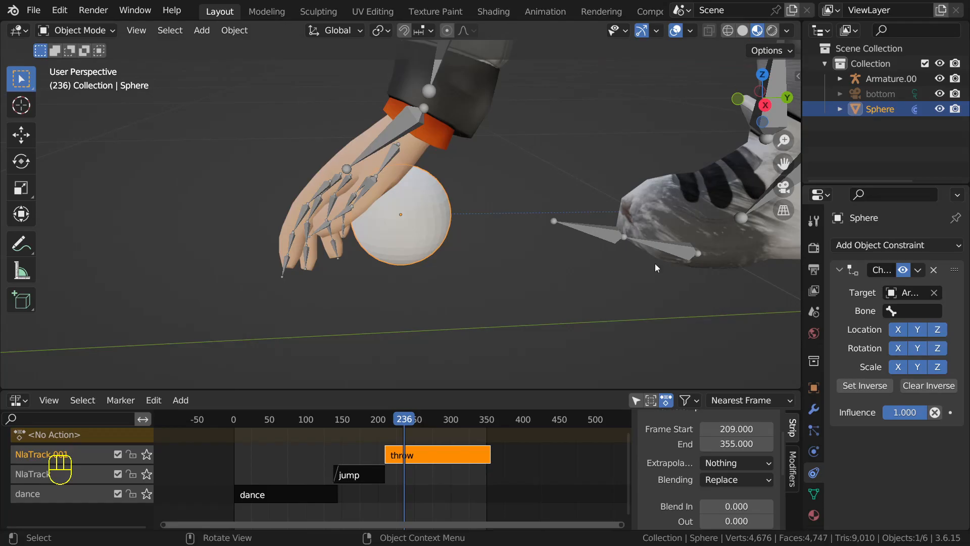
left_click(908, 312)
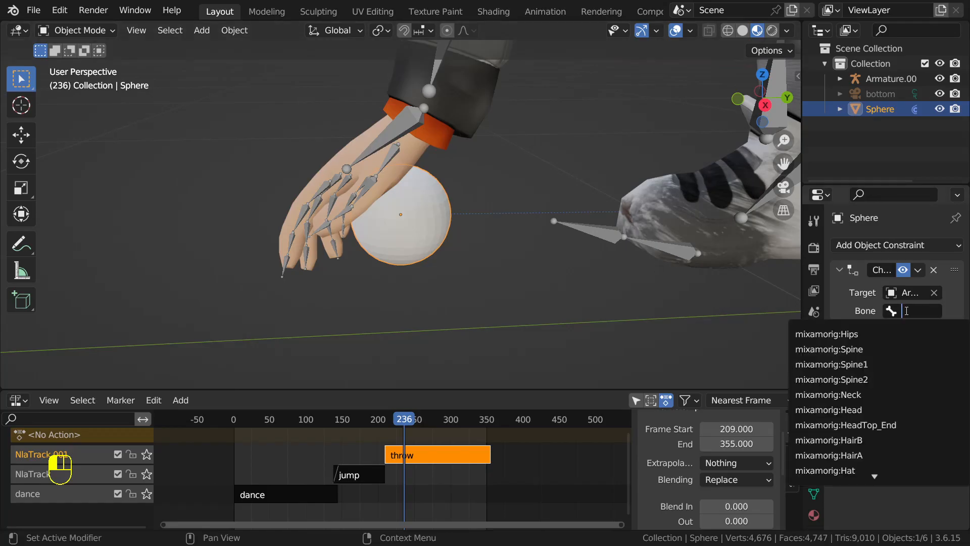
type("right")
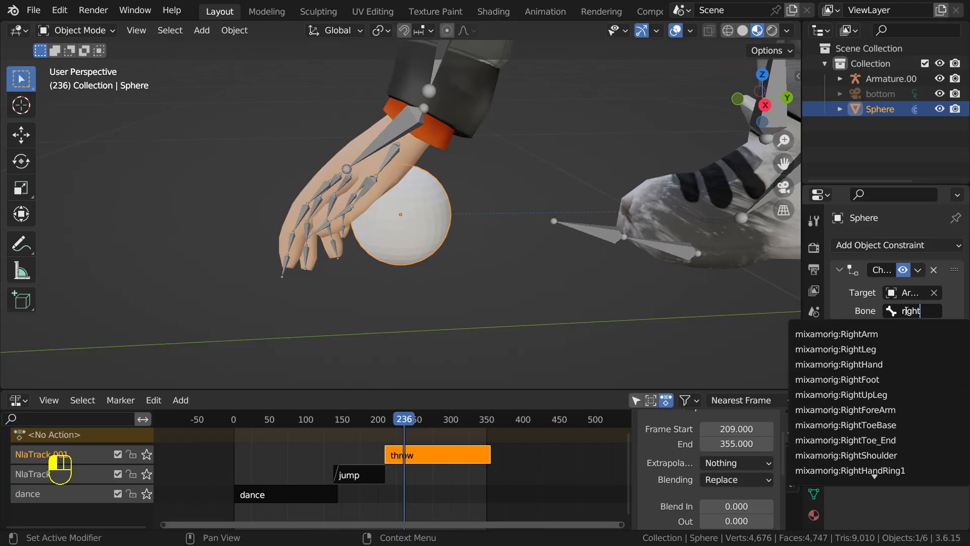
type("hand")
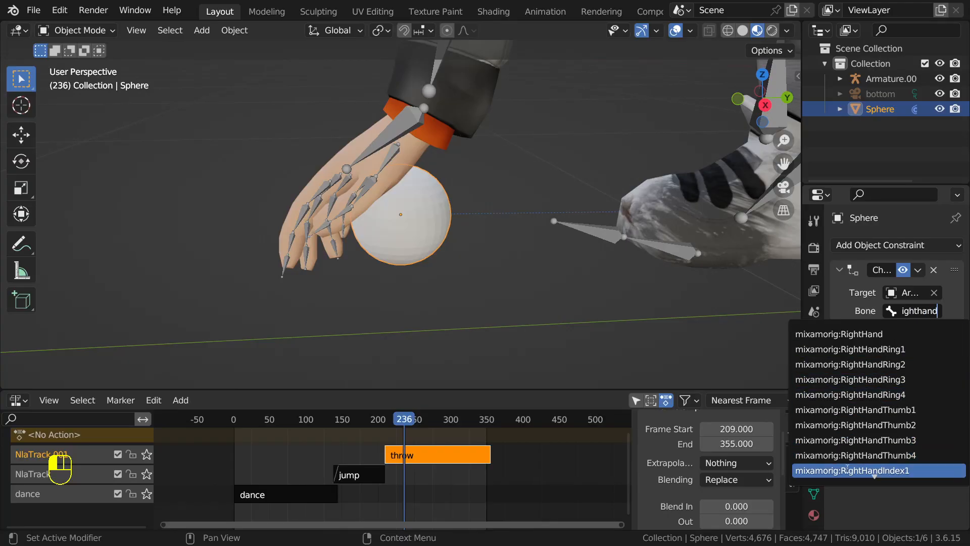
left_click(887, 334)
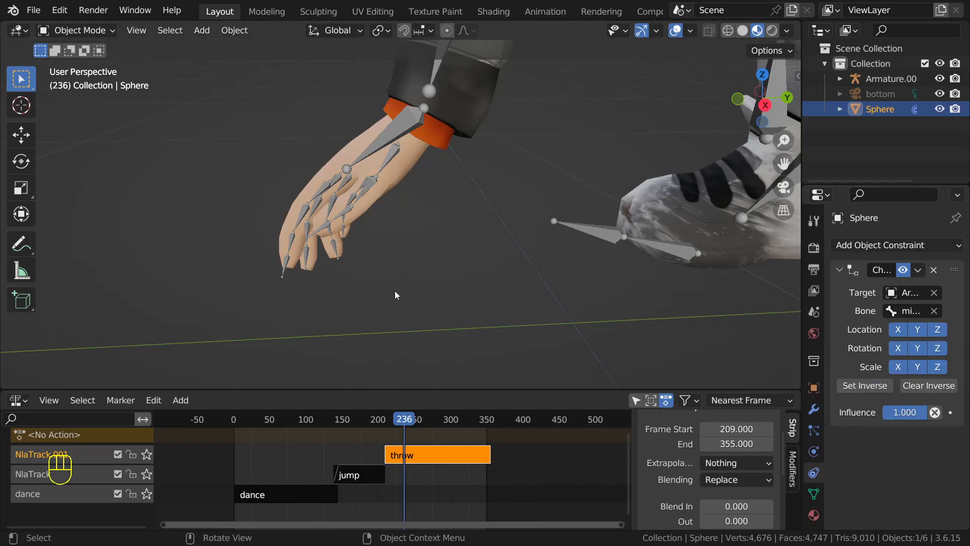
left_click(869, 386)
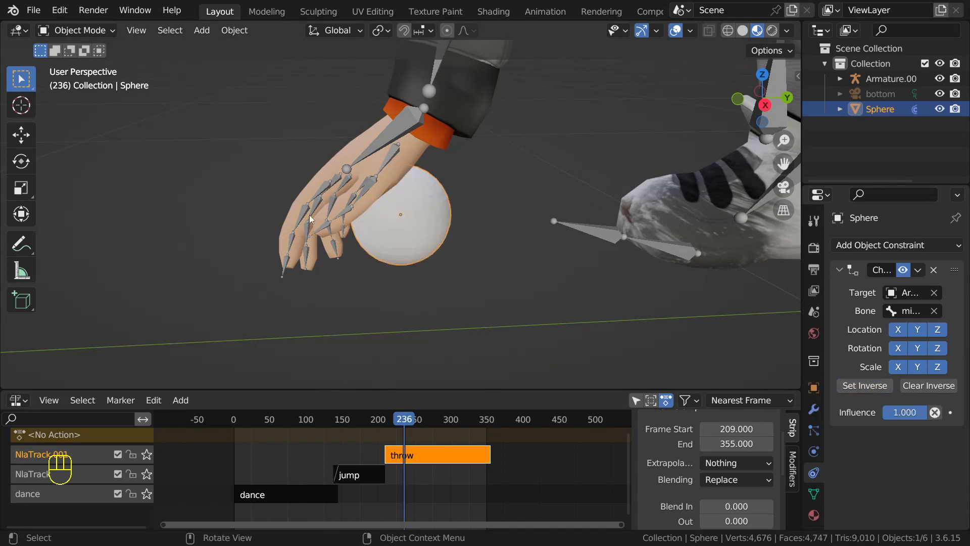
- Scrub through the pickup frames to check how the sphere follows the hand, ending at frame 240
scroll(405, 239, "down", 2)
scroll(400, 228, "down", 4)
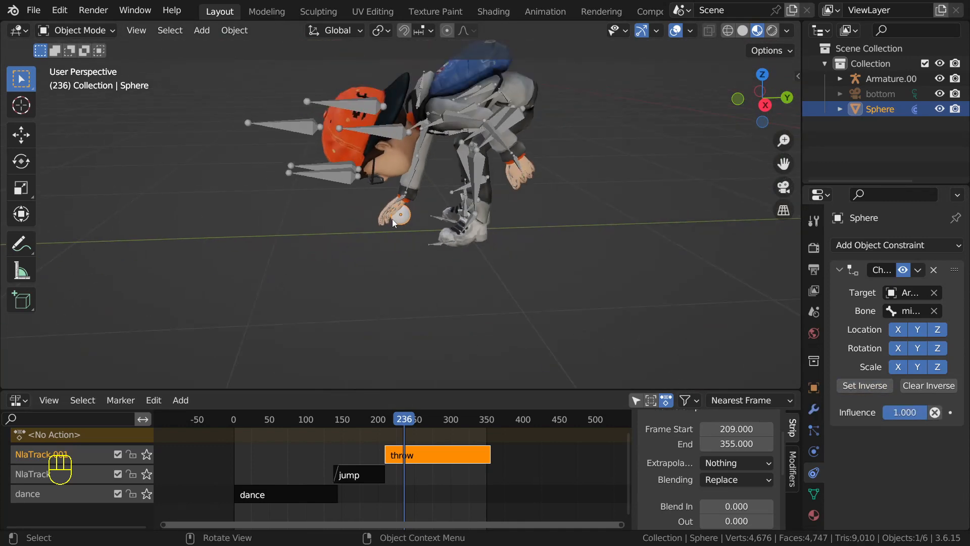
scroll(392, 219, "down", 2)
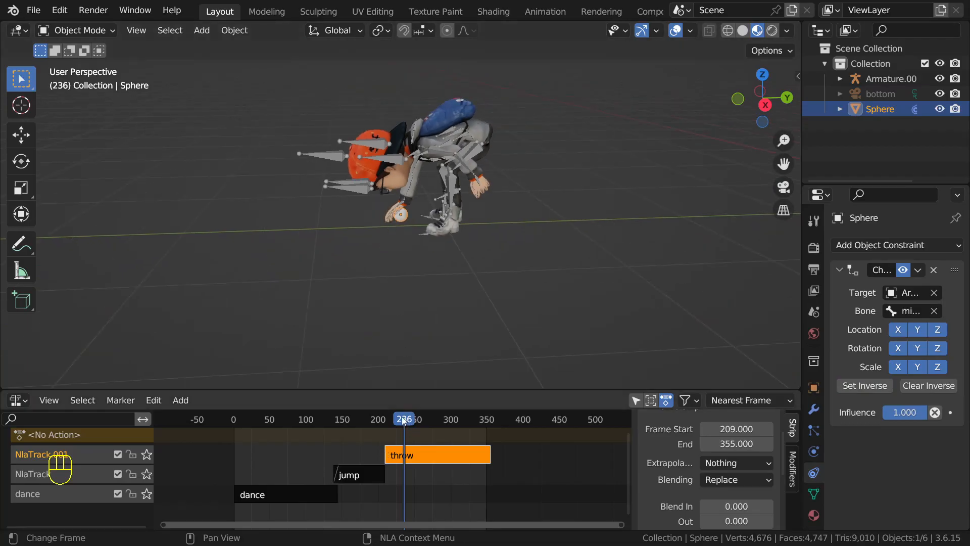
mouse_move(407, 422)
left_mouse_down()
mouse_move(389, 419)
mouse_move(442, 426)
mouse_move(378, 431)
mouse_move(398, 433)
mouse_move(408, 421)
left_mouse_up()
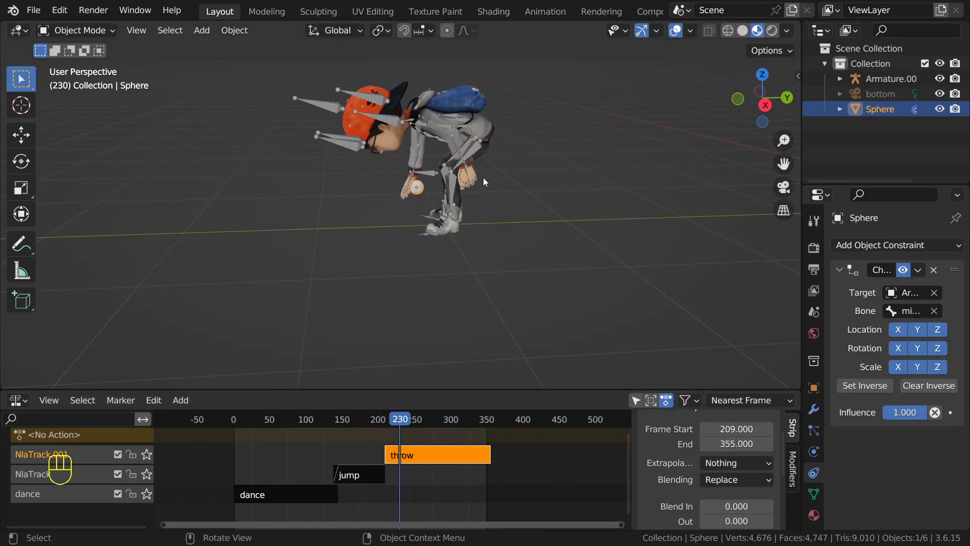
scroll(424, 183, "up", 3)
middle_click_drag(410, 183, 425, 188)
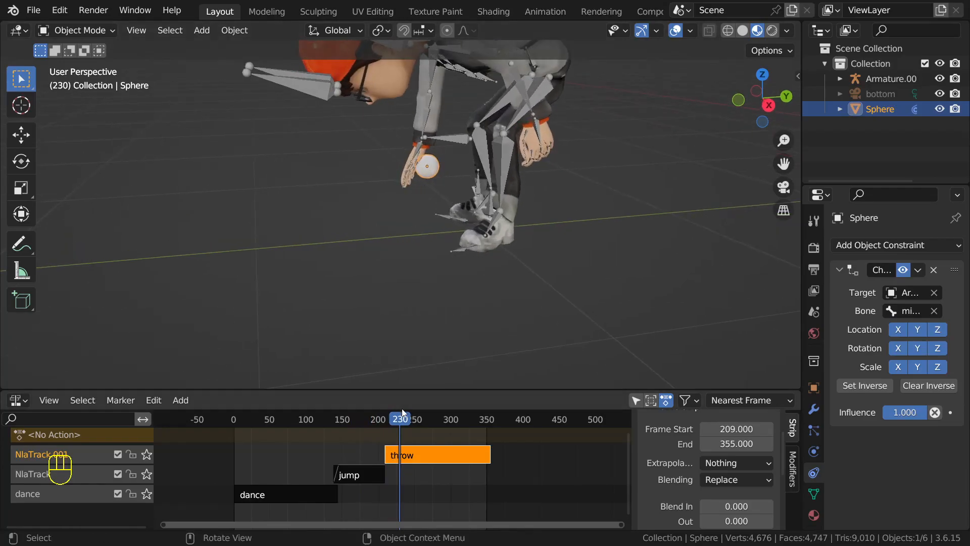
mouse_move(403, 417)
left_mouse_down()
mouse_move(416, 419)
mouse_move(408, 420)
left_mouse_up()
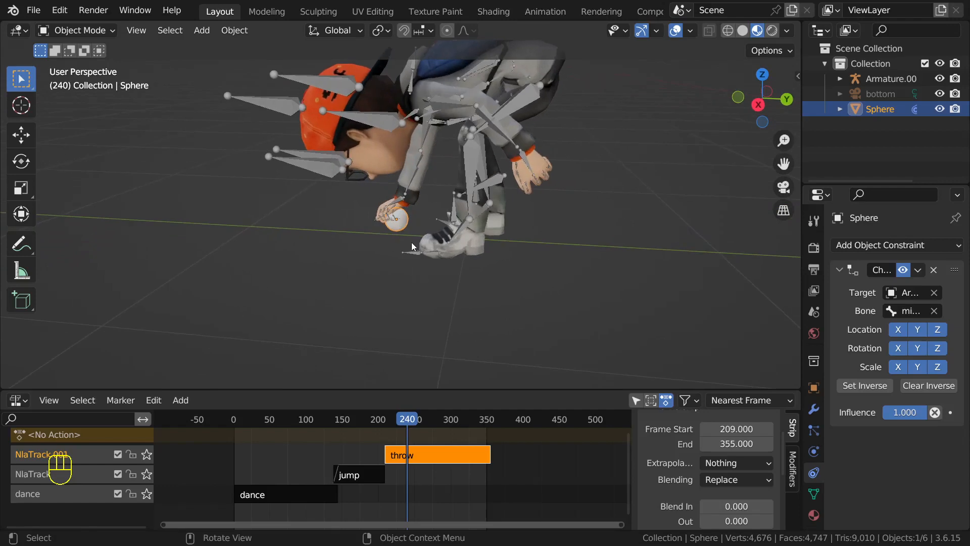
- Return to frame 236 in right view, disable the sphere's Child Of constraint and keyframe its enabled state
key("KP_3")
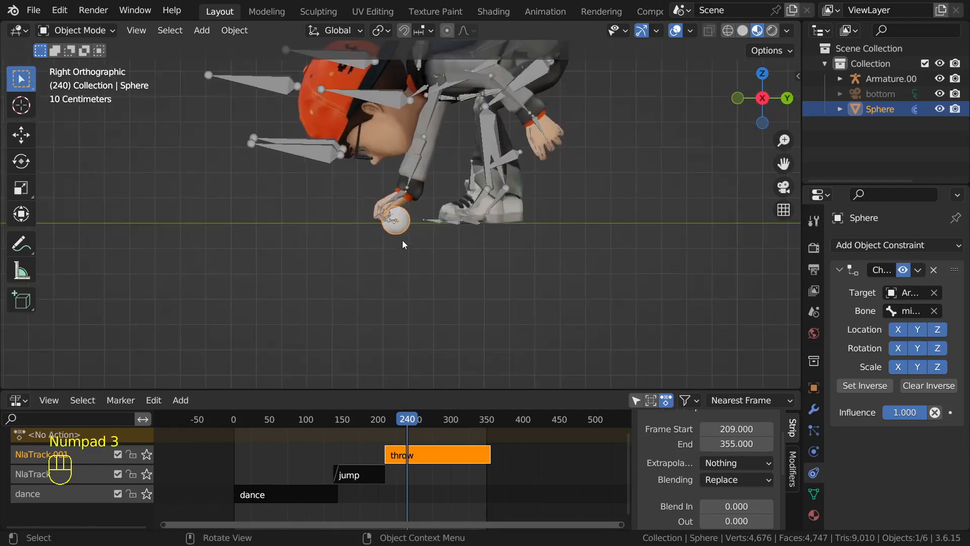
scroll(403, 240, "up", 6)
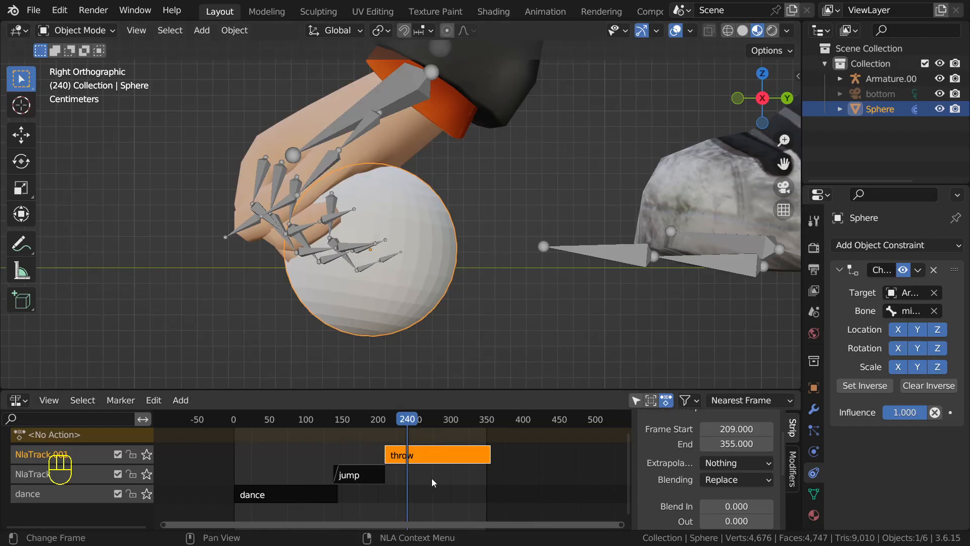
key("Left")
key("Left")
key("Left")
key("Left")
key("Left")
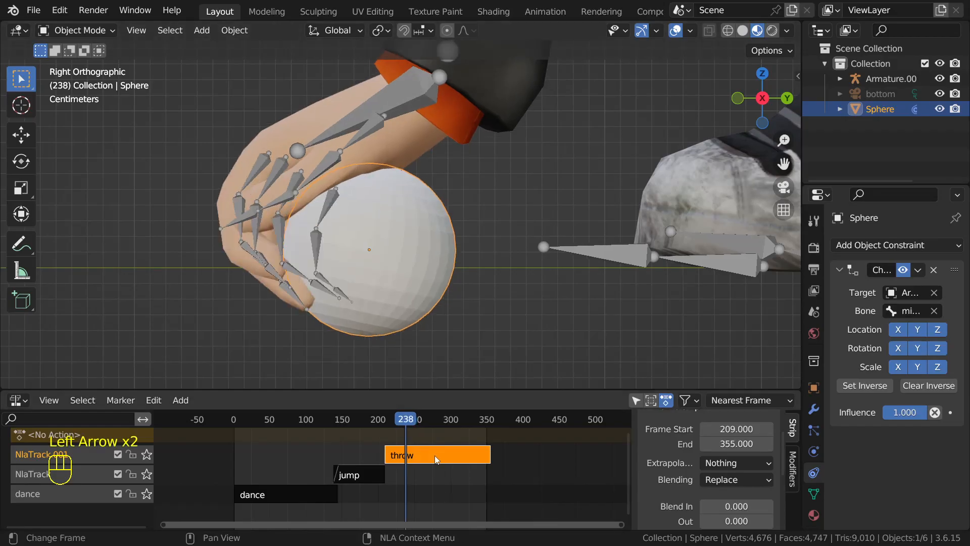
key("Left")
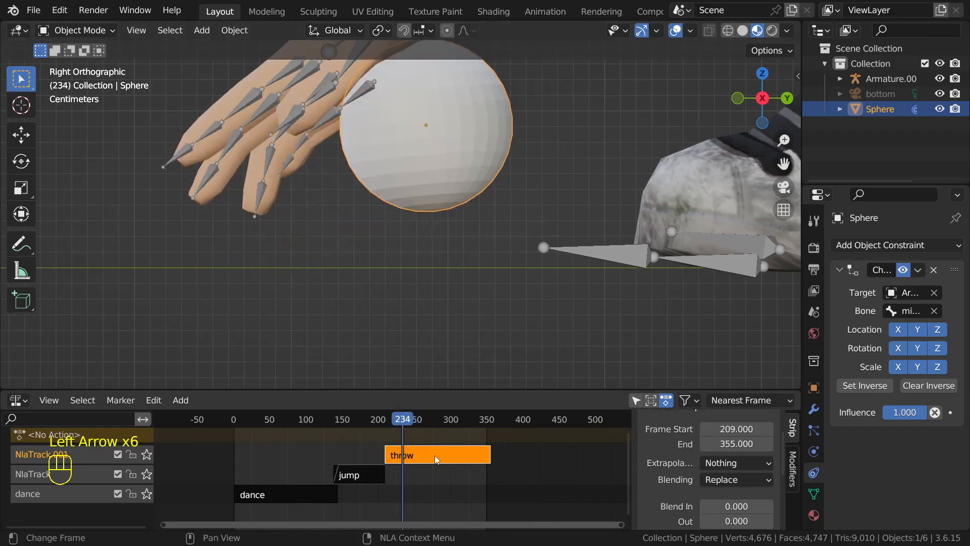
key("Right")
key("Right")
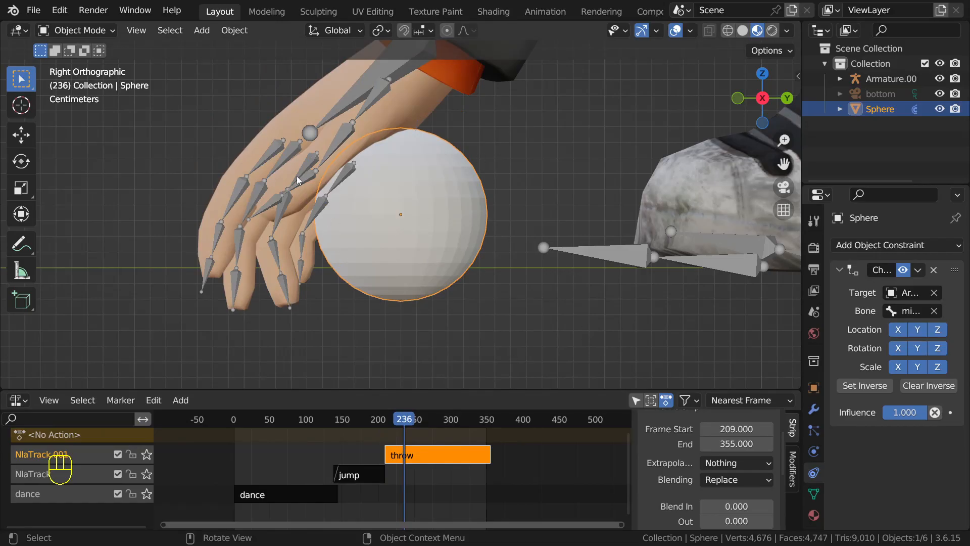
left_click(902, 270)
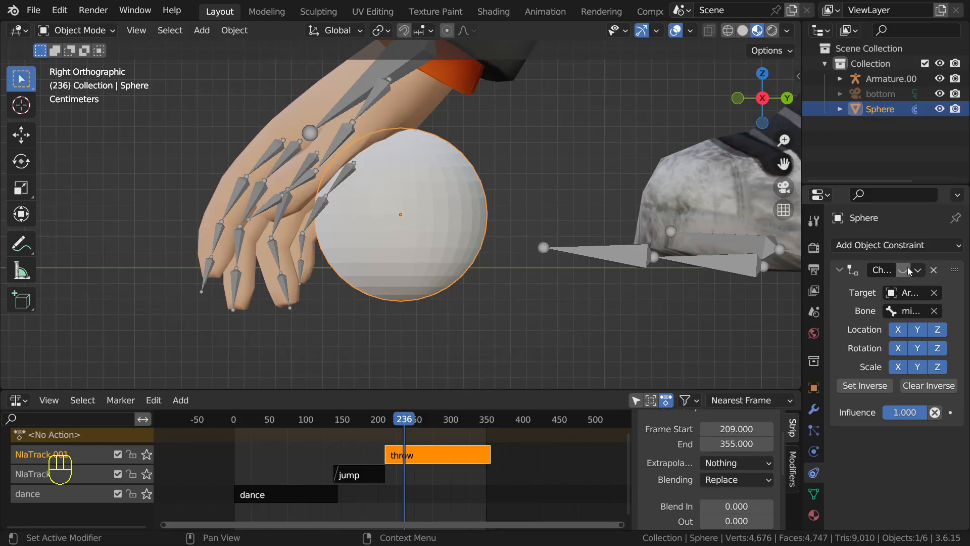
key("i")
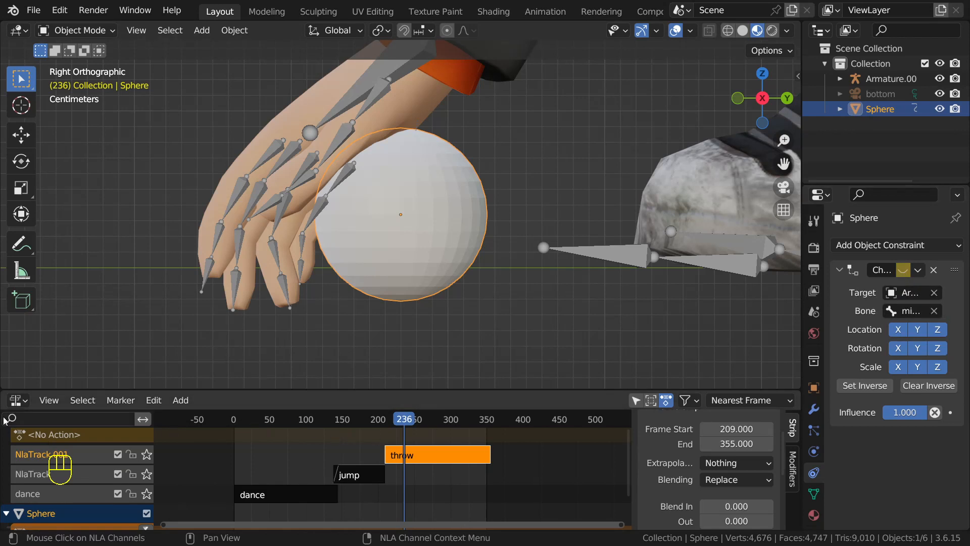
- Switch the Nonlinear Animation editor to the Timeline
left_click(19, 401)
left_click(17, 403)
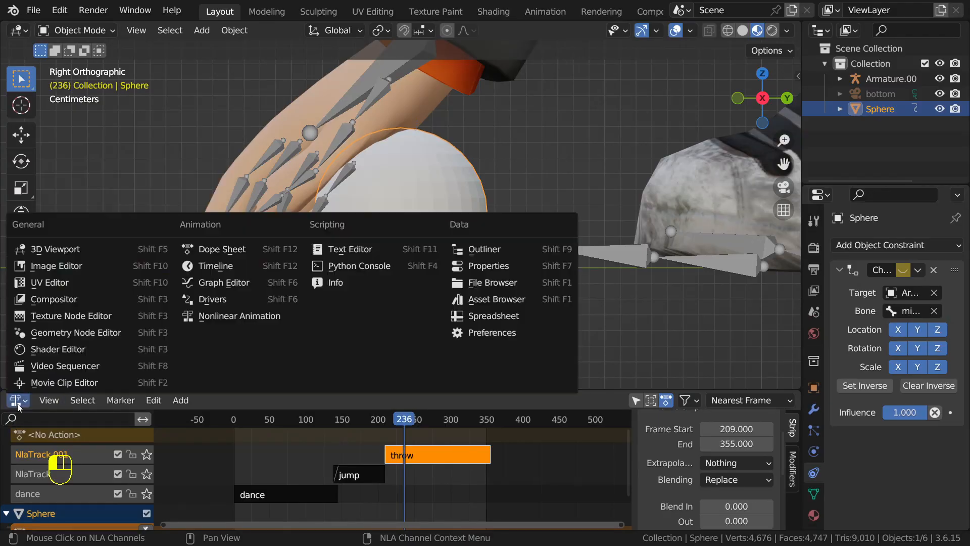
left_click(253, 266)
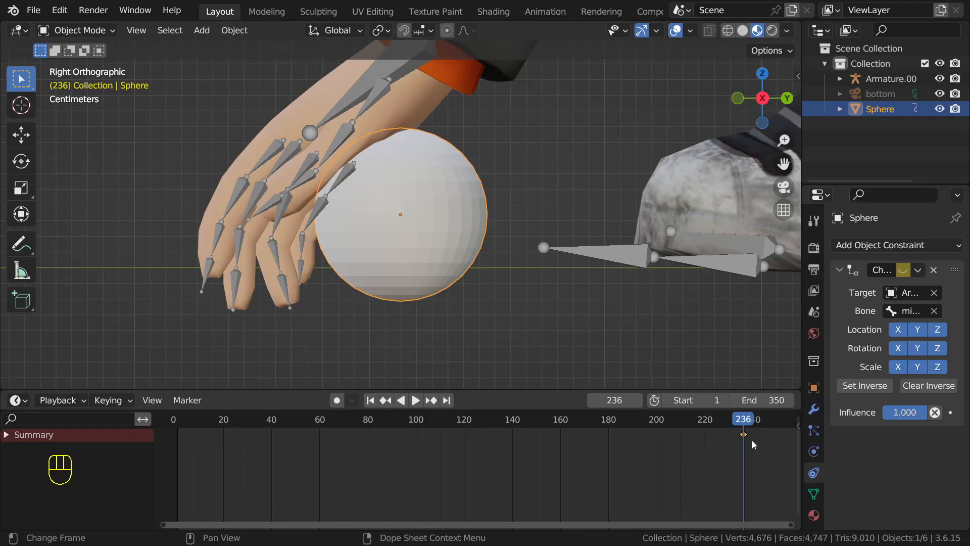
- Advance to frame 237, enable the sphere's Child Of constraint and keyframe its enabled state
key("Right")
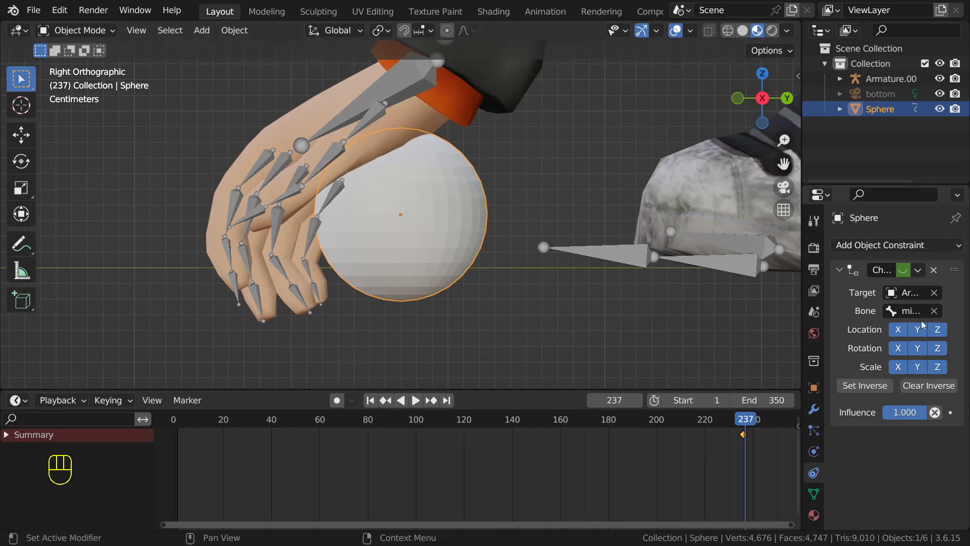
left_click(904, 271)
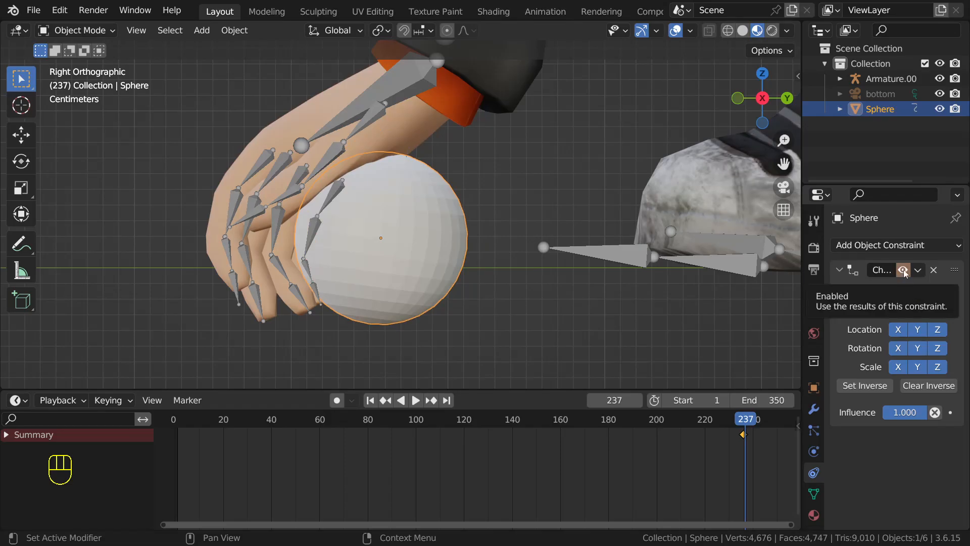
key("i")
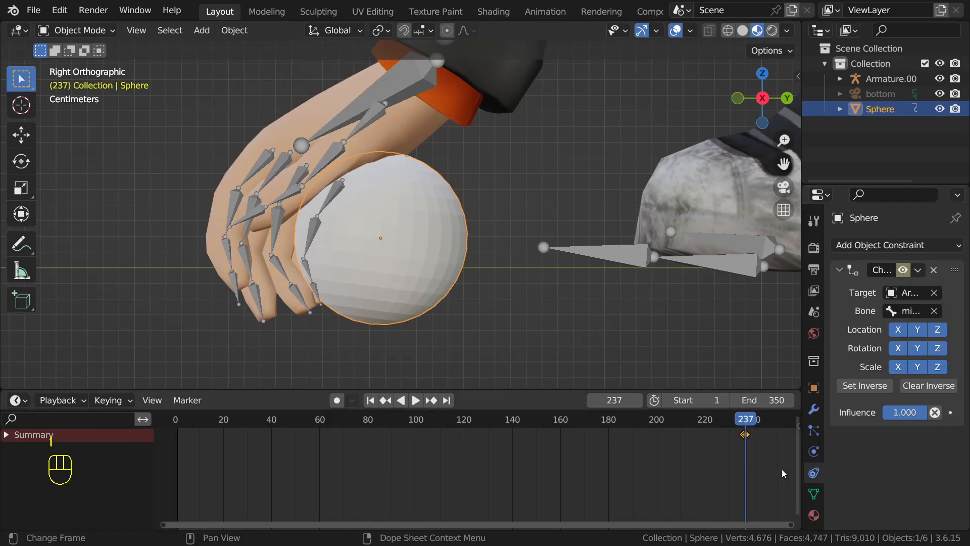
- Frame the two constraint keyframes in the timeline and go back to frame 236 to check the switch
key("KP_Decimal")
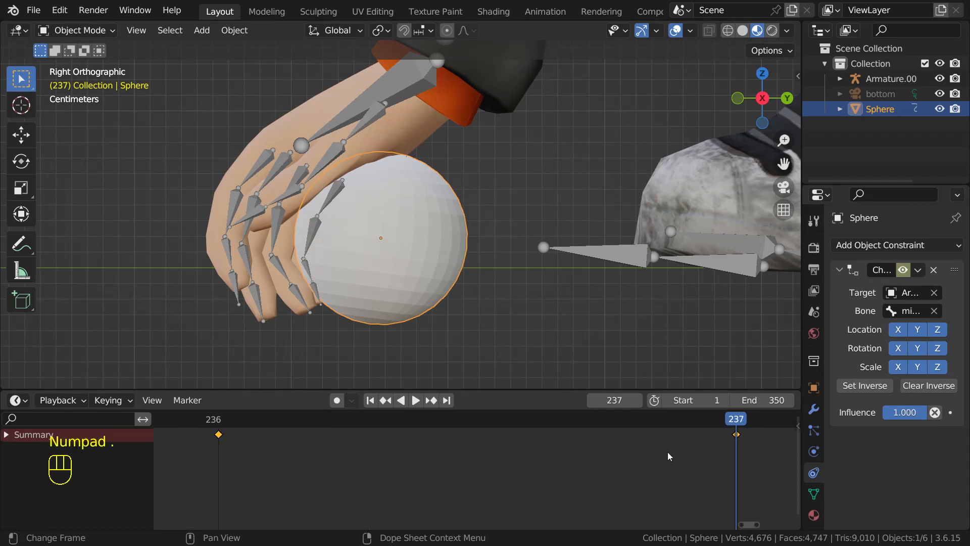
scroll(496, 445, "down", 2)
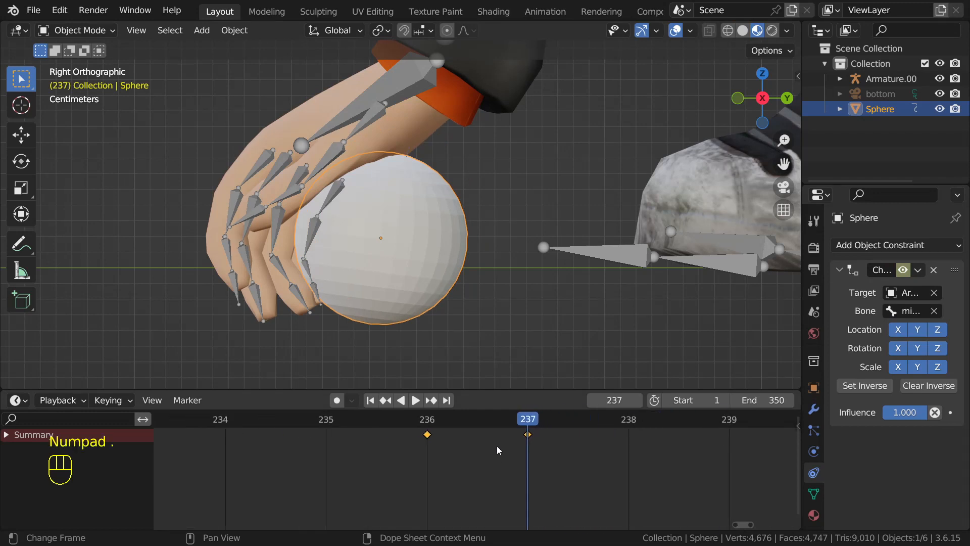
scroll(490, 475, "down", 2)
left_click(441, 419)
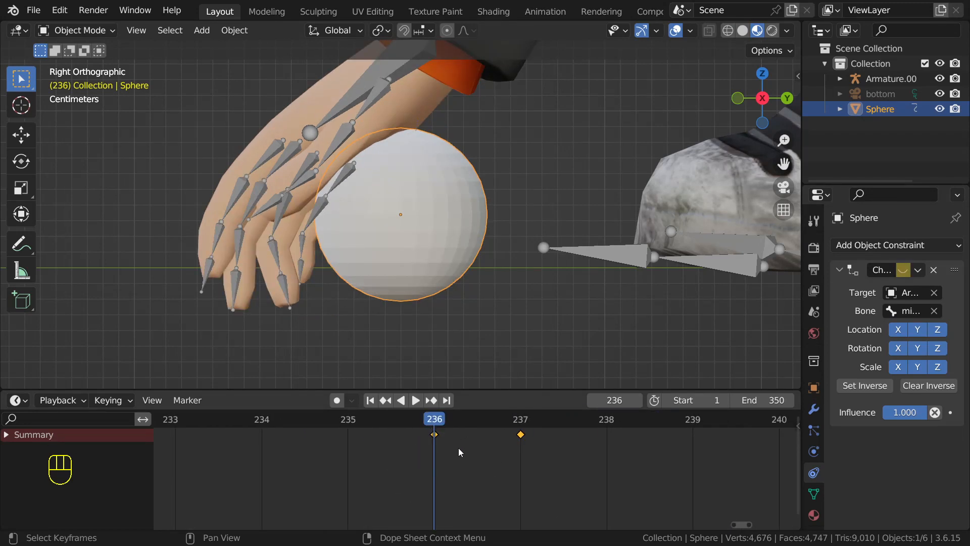
- Move to frame 237 and play through the pickup to check how the sphere follows the hand
scroll(459, 447, "up", 1)
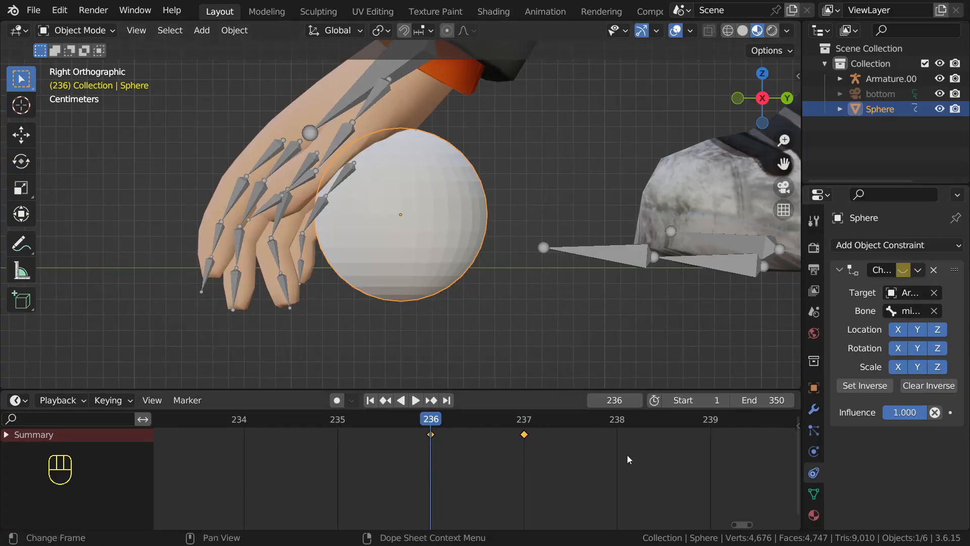
left_click(521, 423)
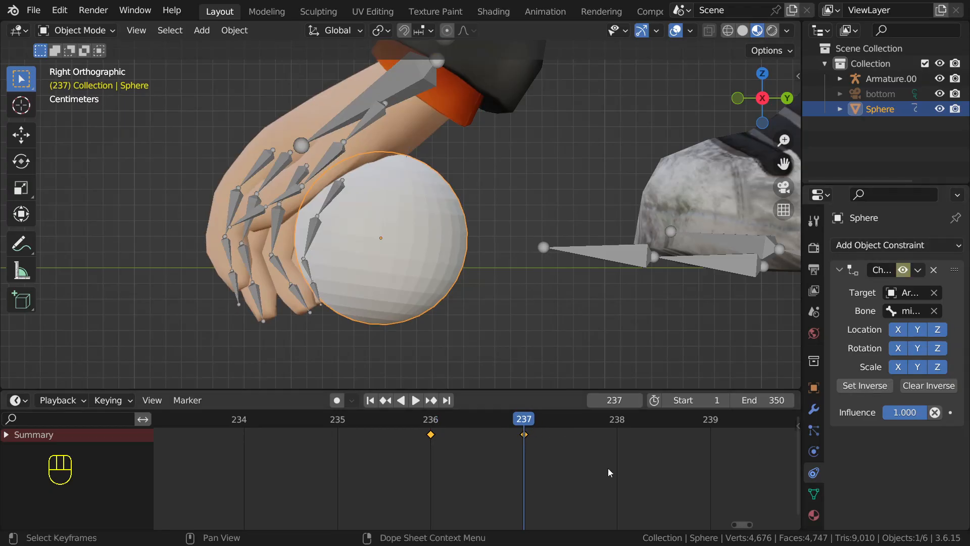
scroll(598, 470, "down", 3)
scroll(499, 293, "down", 10)
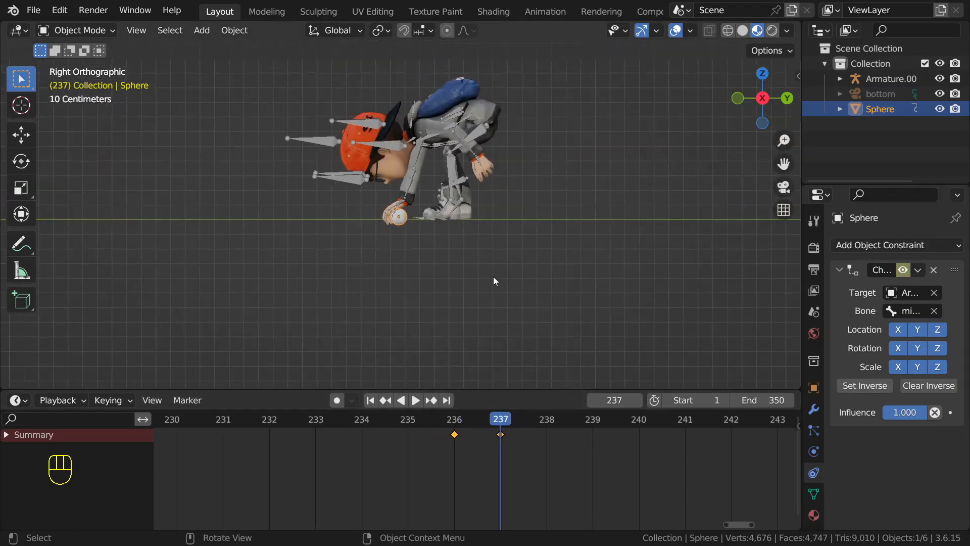
key("shift+ctrl+space")
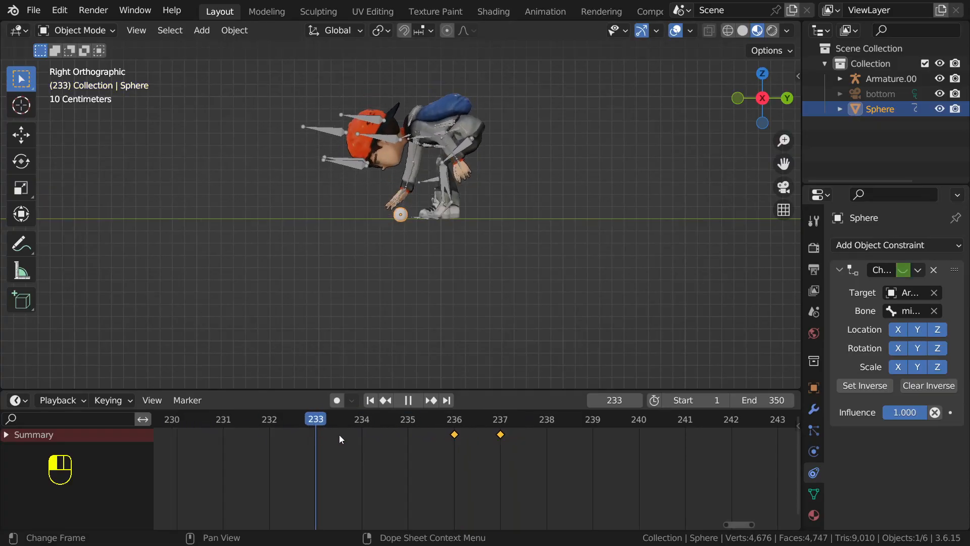
left_click_drag(339, 435, 481, 449)
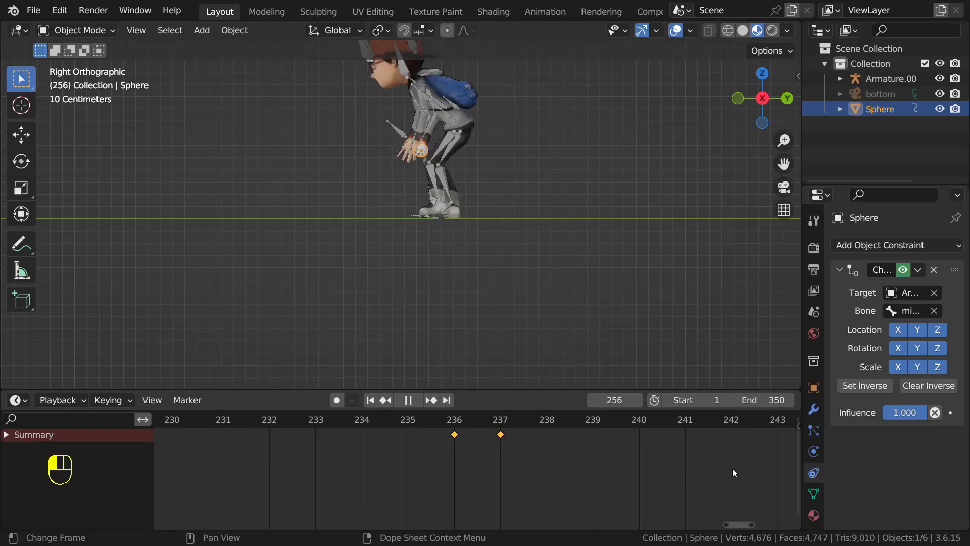
key("space")
scroll(586, 489, "down", 20)
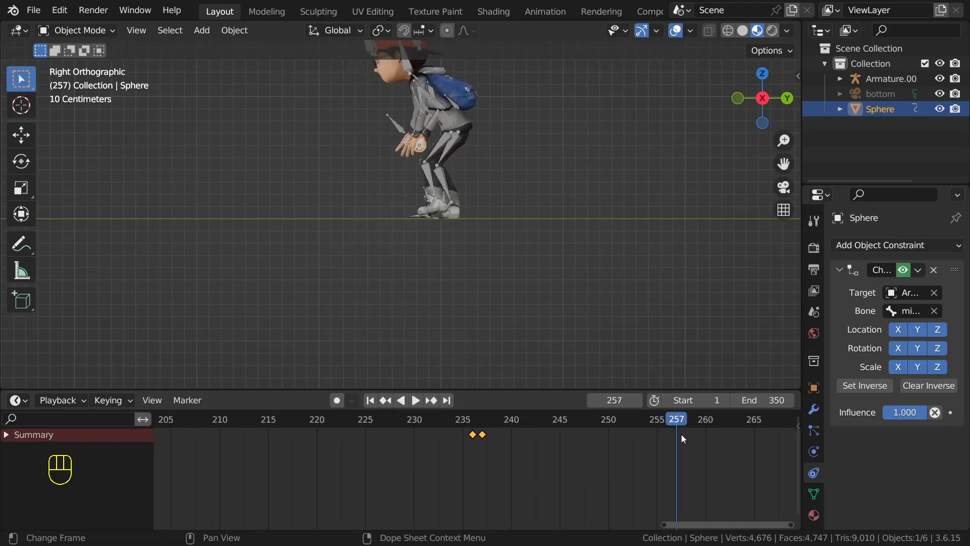
- Go to frame 281 in the throwing motion and keyframe the sphere's Child Of constraint as enabled
left_click_drag(673, 421, 256, 487)
key("KP_Decimal")
scroll(143, 186, "down", 5)
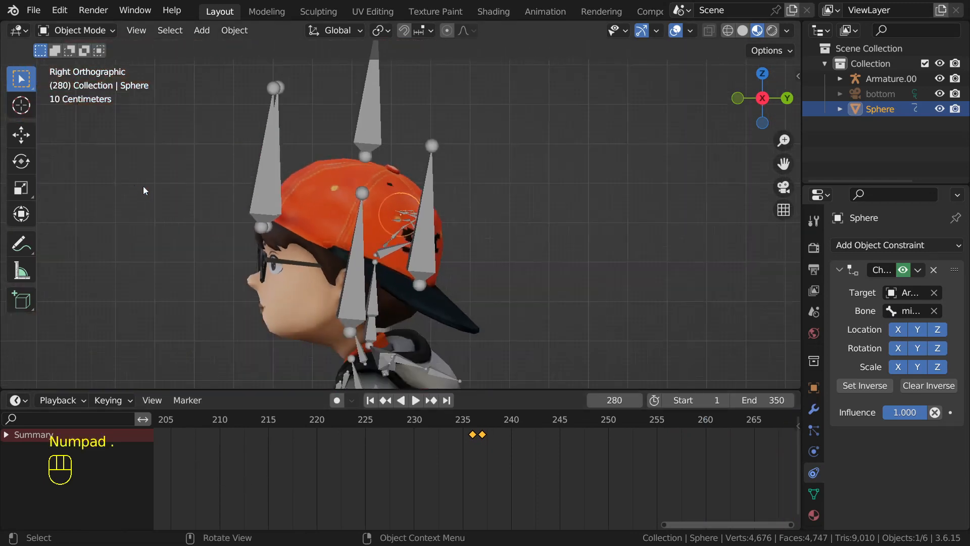
middle_click_drag(144, 186, 461, 269)
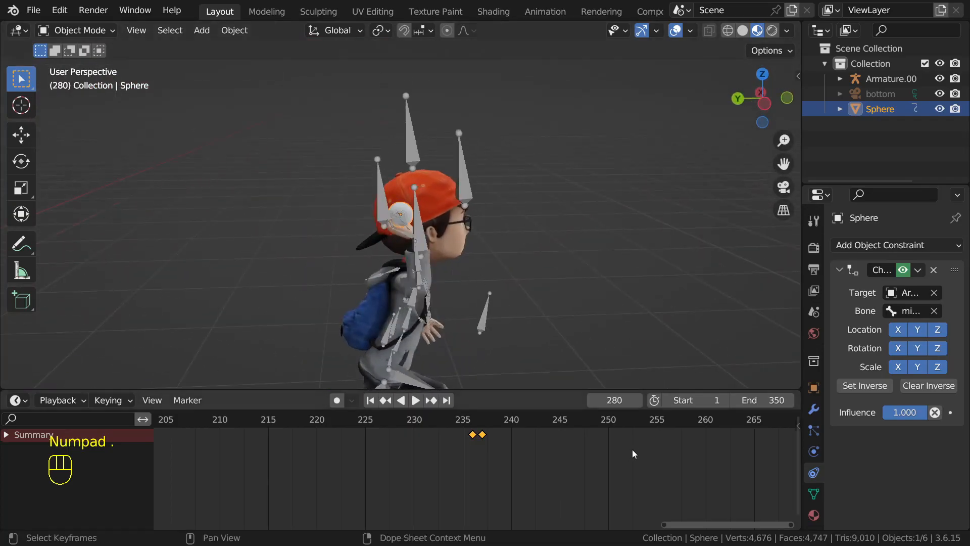
scroll(632, 449, "down", 5)
key("Right")
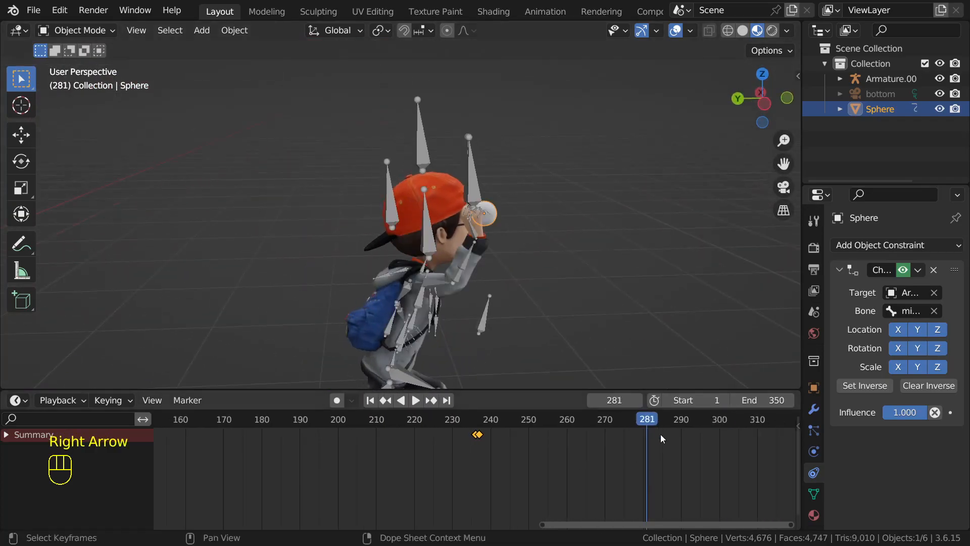
scroll(523, 262, "up", 3)
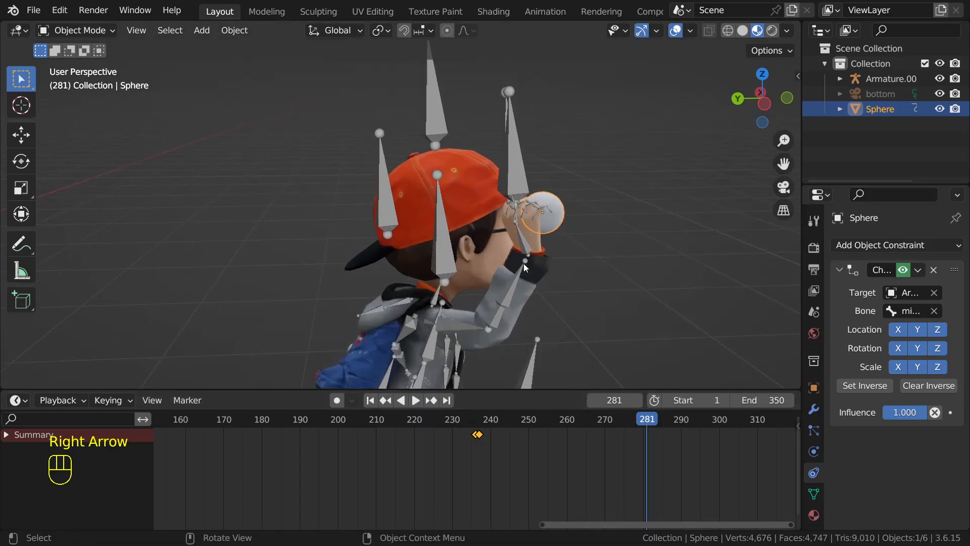
middle_click_drag(524, 262, 469, 269)
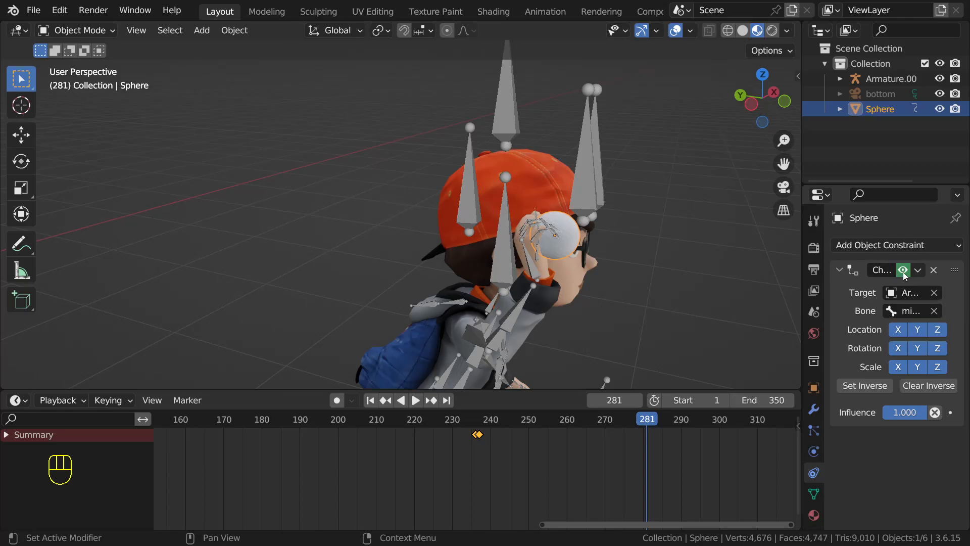
key("i")
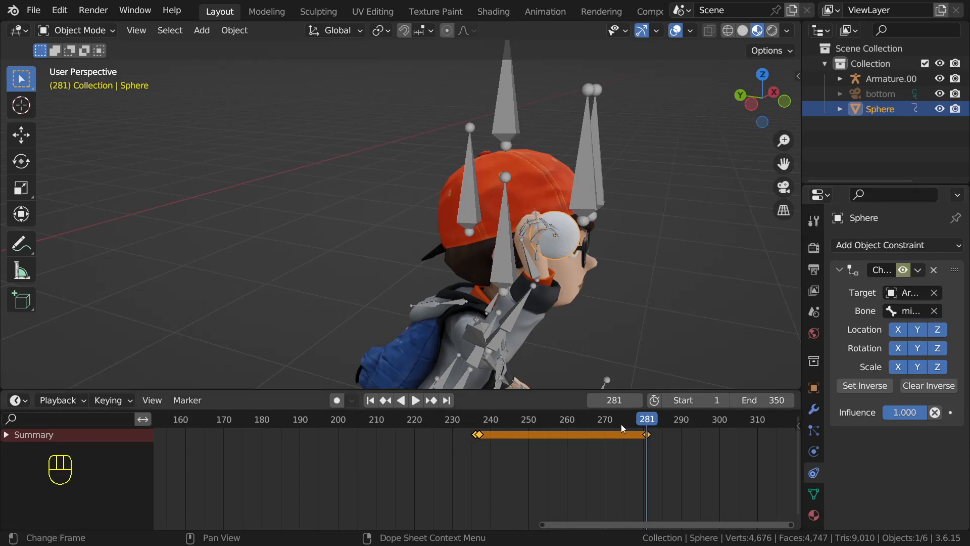
- Advance to frame 282, disable the sphere's Child Of constraint and keyframe its enabled state
key("Right")
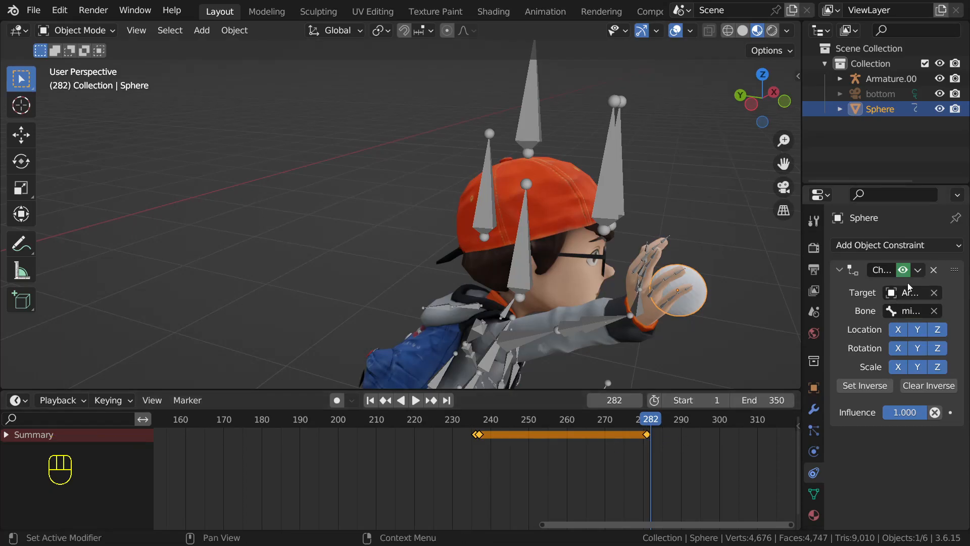
left_click(904, 270)
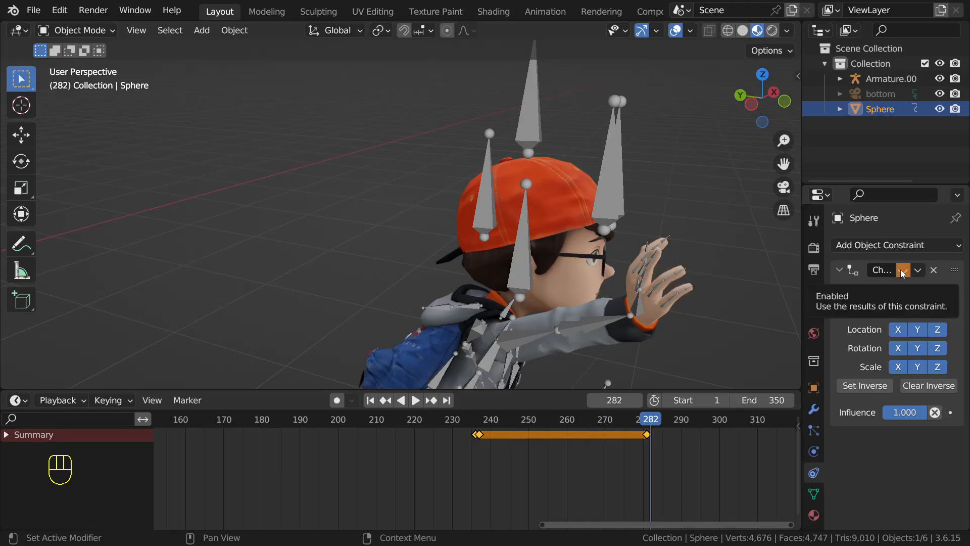
key("i")
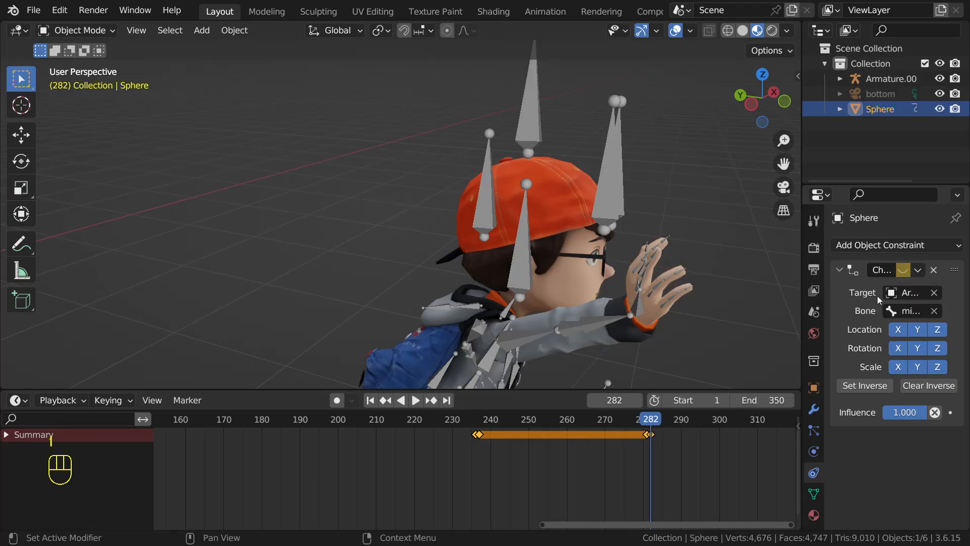
- Play and scrub between the pickup and release keyframes to examine where the sphere attaches and detaches
scroll(556, 457, "down", 3)
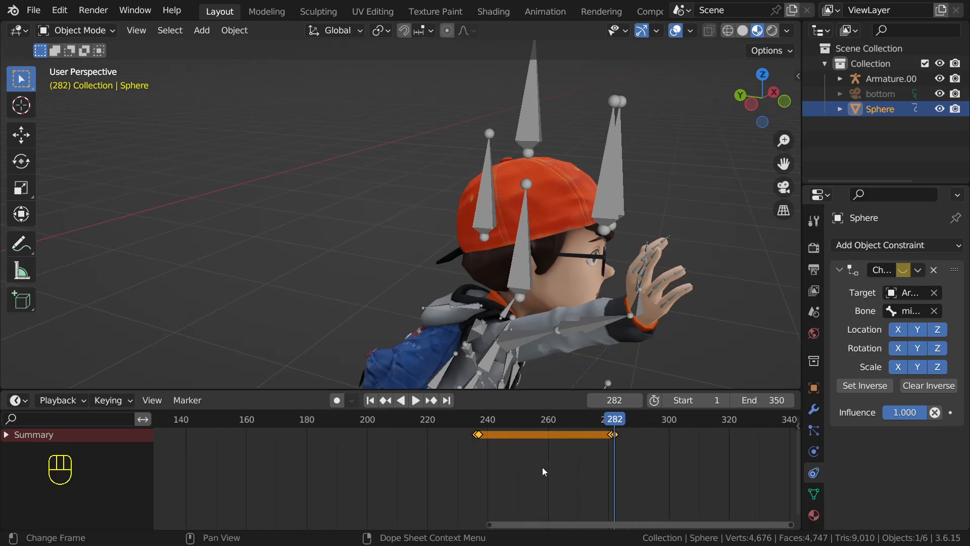
scroll(536, 290, "down", 4)
scroll(536, 284, "down", 2)
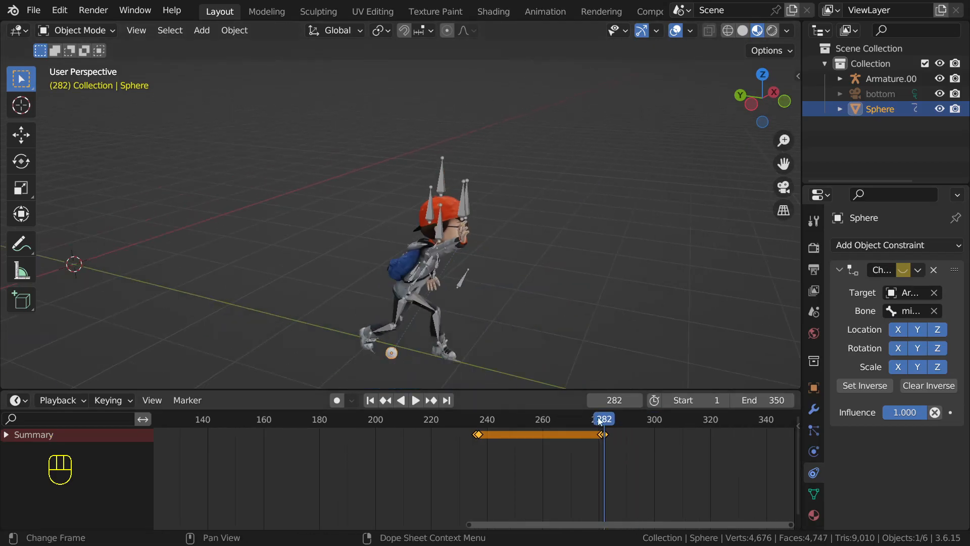
key("space")
left_click_drag(600, 422, 471, 533)
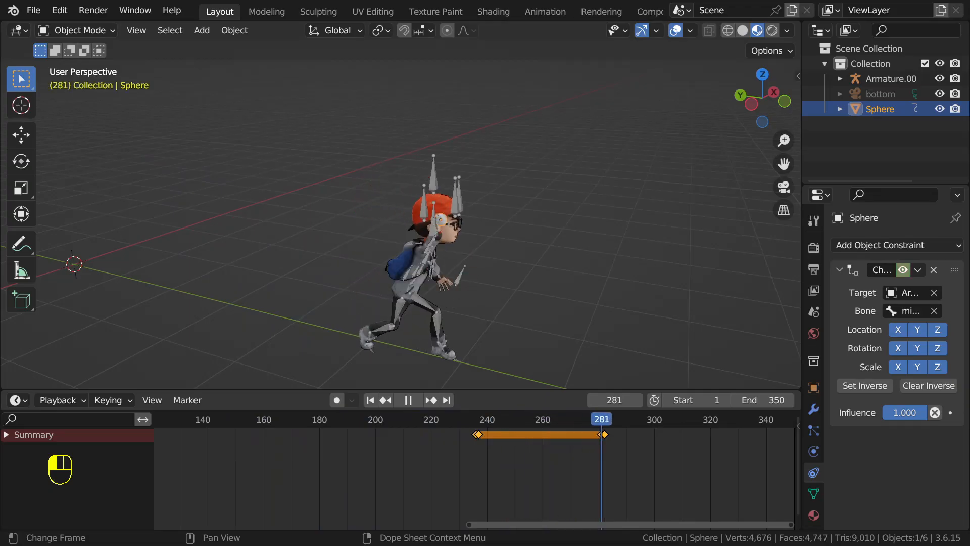
left_click_drag(610, 419, 470, 419)
scroll(557, 431, "up", 5)
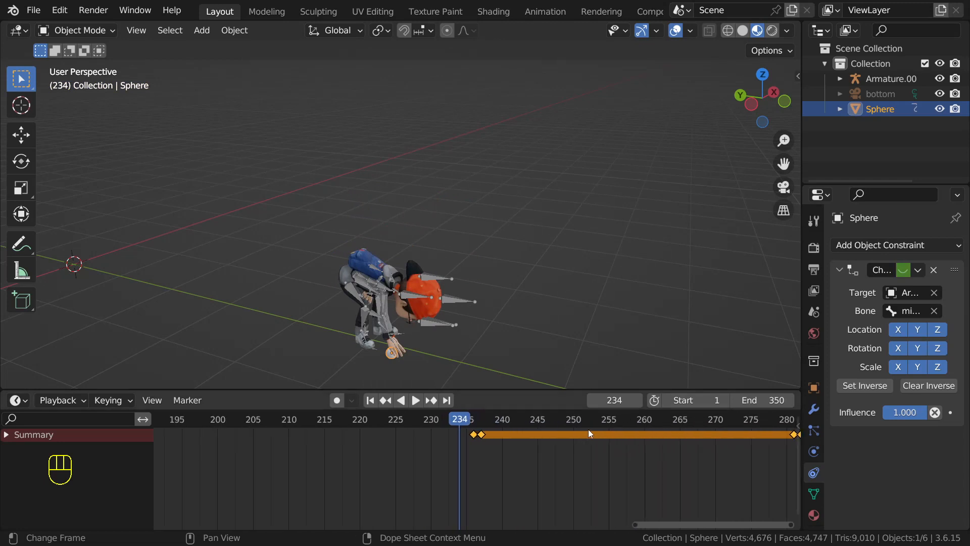
left_click_drag(559, 469, 470, 471, "alt+shift")
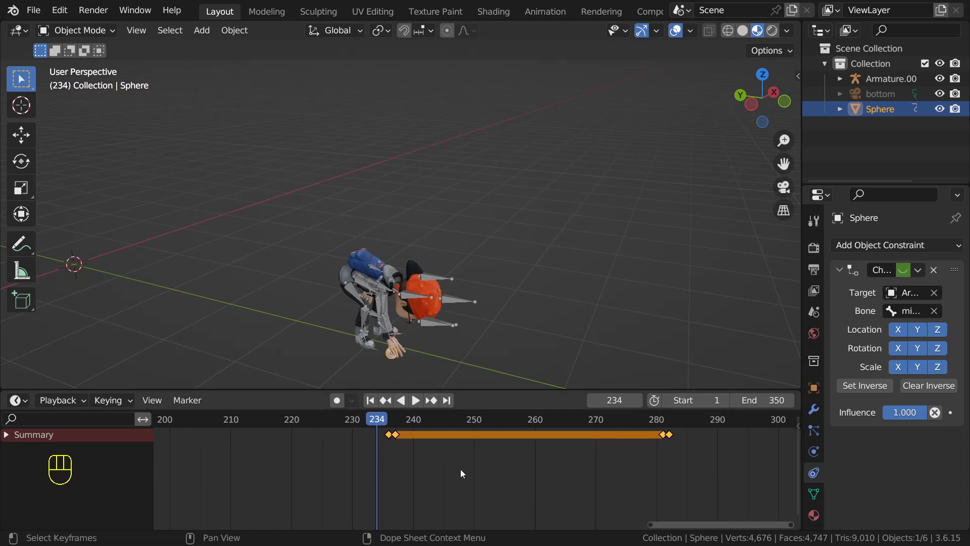
scroll(457, 469, "up", 6)
left_click_drag(330, 427, 341, 426)
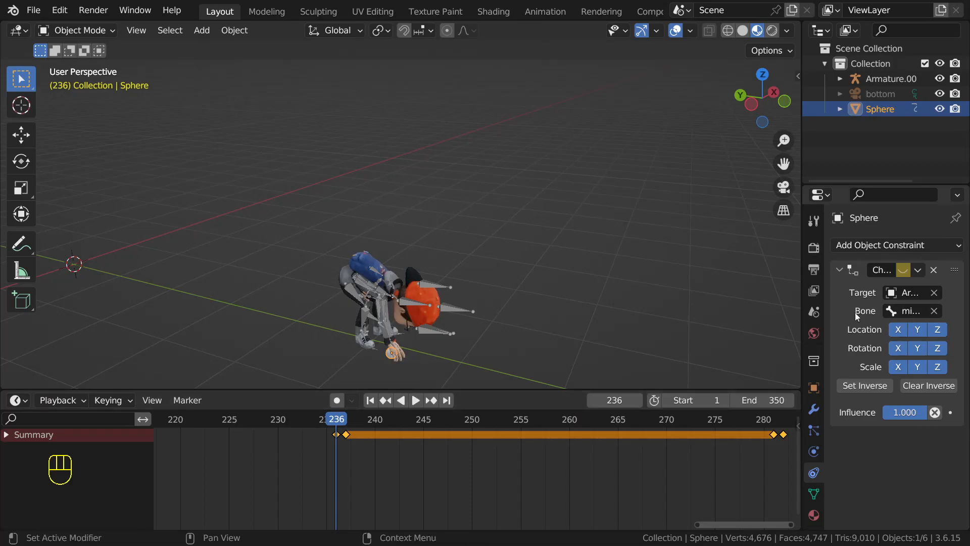
left_click_drag(335, 423, 781, 491)
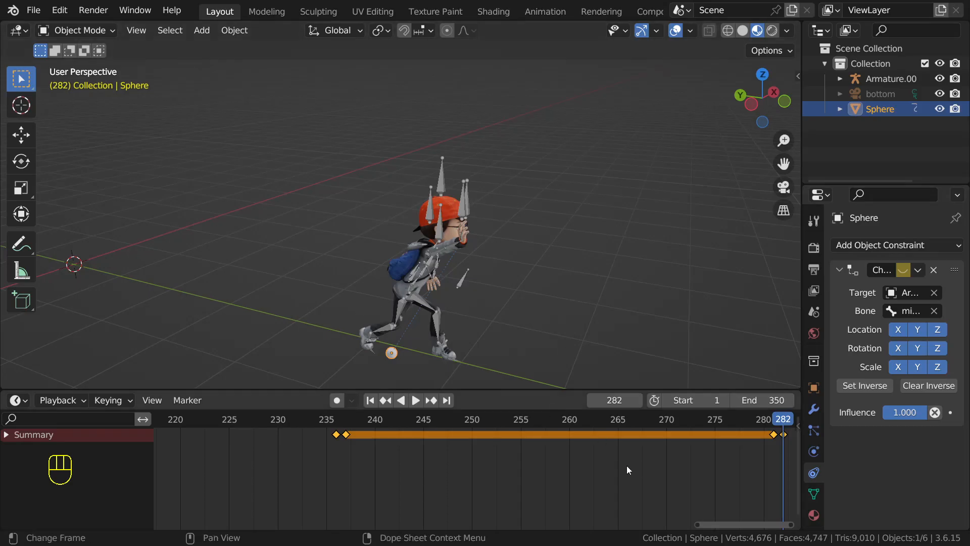
scroll(606, 429, "down", 3)
left_click_drag(663, 416, 654, 498)
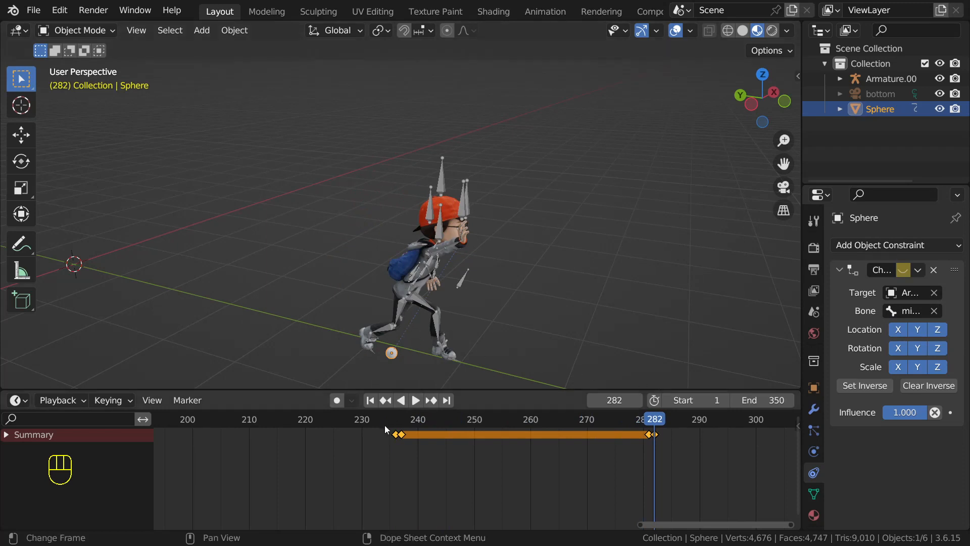
- Return to frame 236 and insert a Location keyframe on the sphere at its resting place beside the hand
left_click_drag(655, 422, 398, 479)
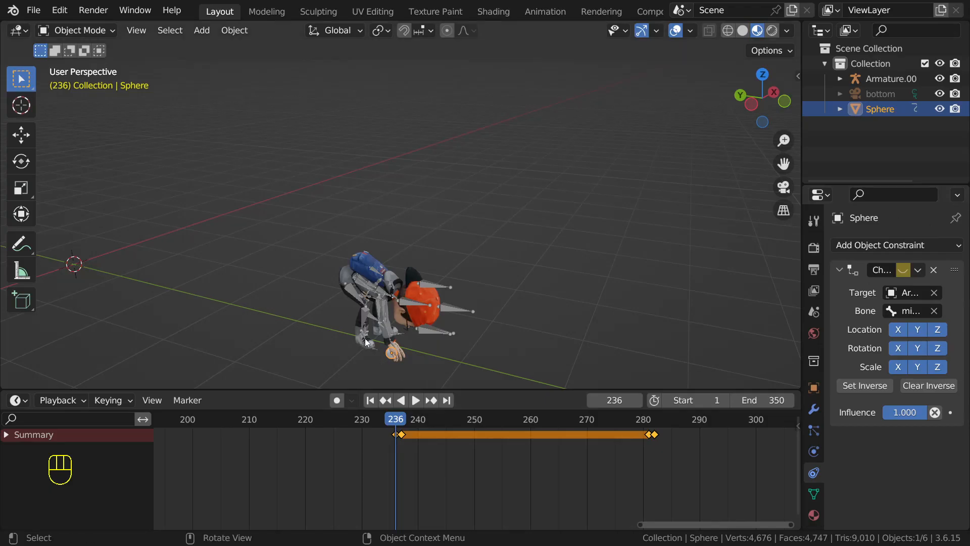
key("KP_Decimal")
scroll(326, 235, "down", 8)
middle_click_drag(226, 241, 355, 167)
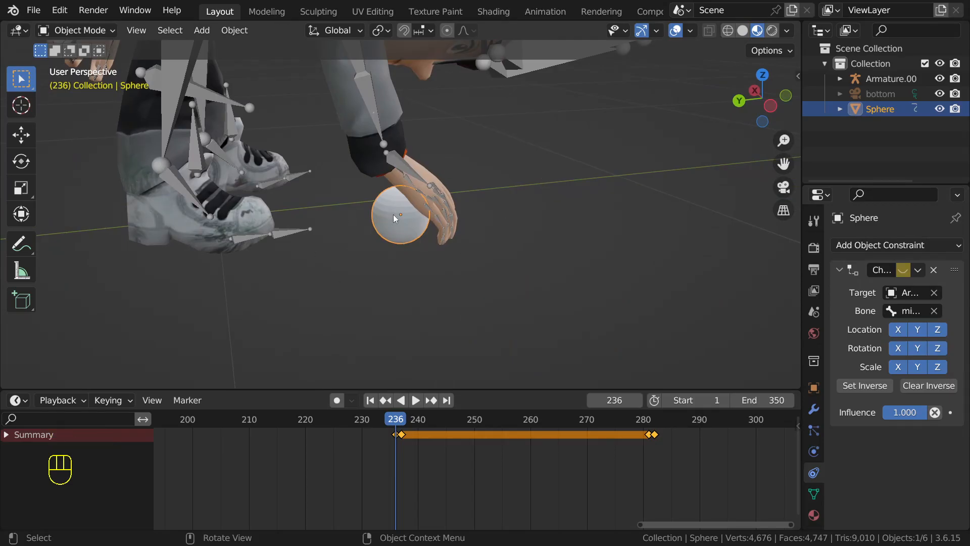
key("i")
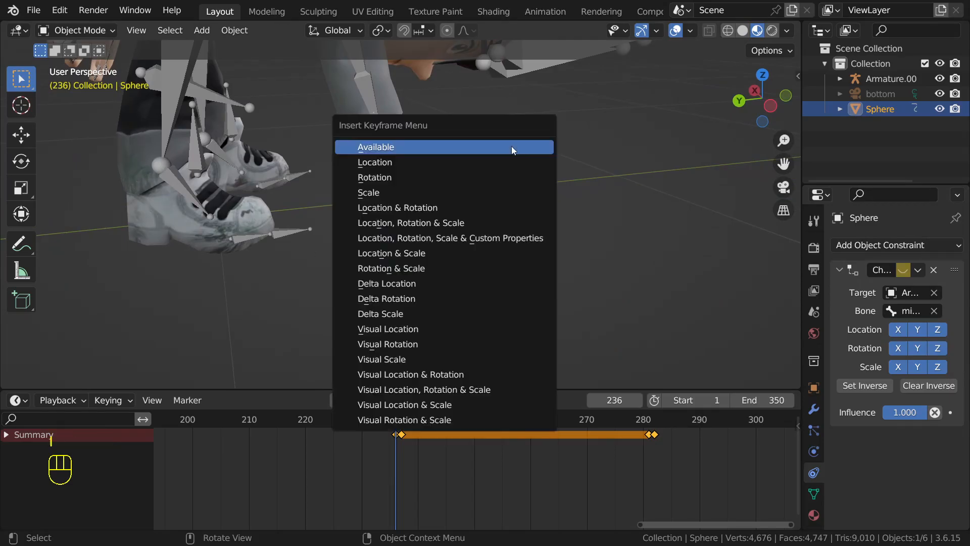
left_click(444, 162)
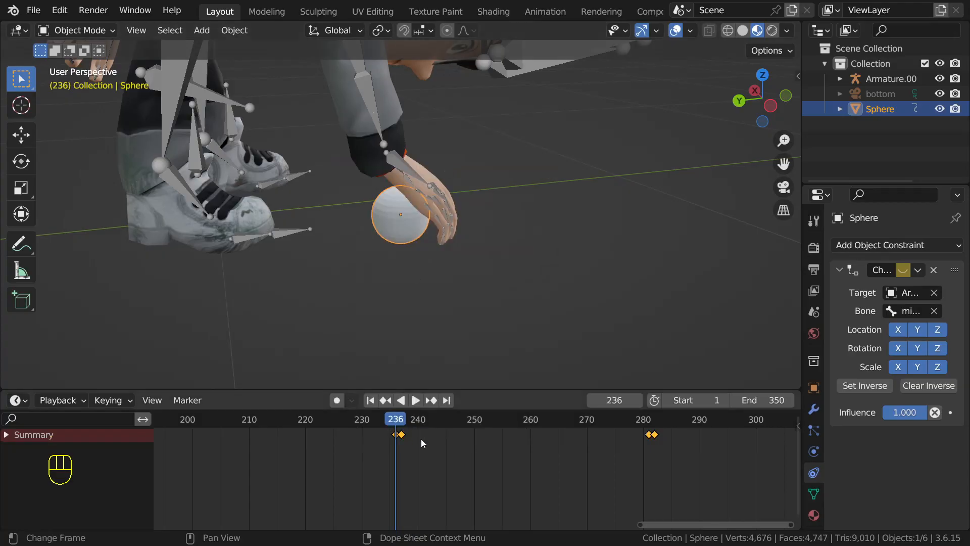
- Advance to frame 237 and insert a Location keyframe on the sphere
key("Right")
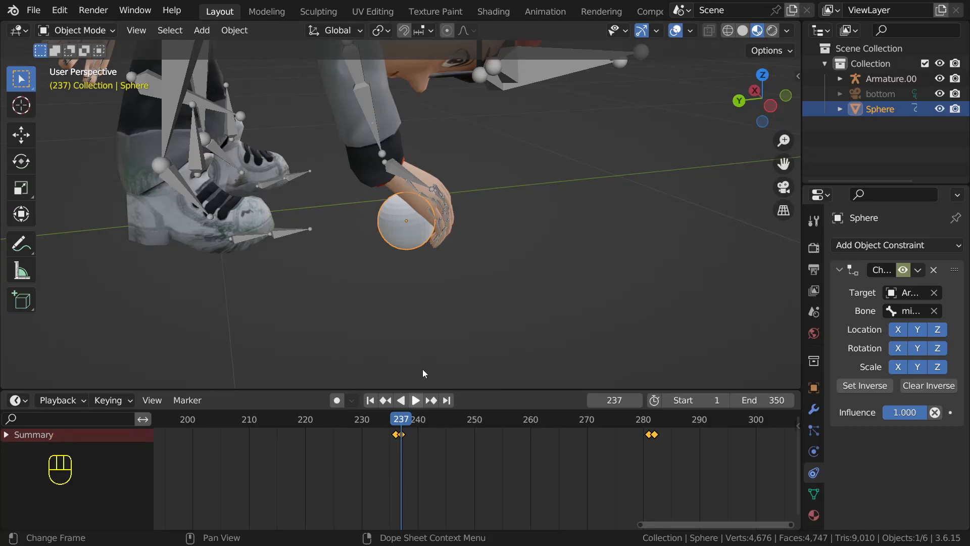
key("i")
left_click(475, 192)
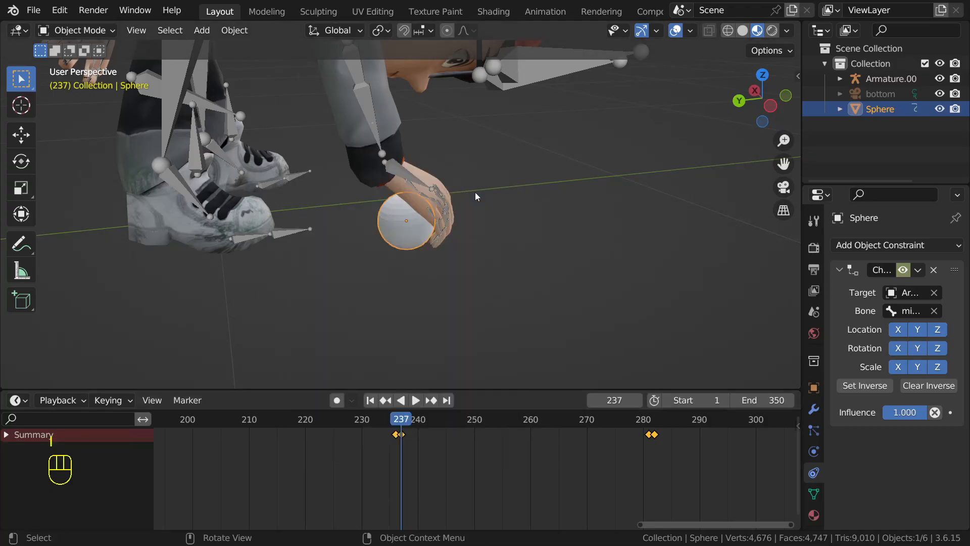
- Move to frame 281 and insert a Location keyframe on the sphere while it is in the raised hand
scroll(492, 270, "down", 5)
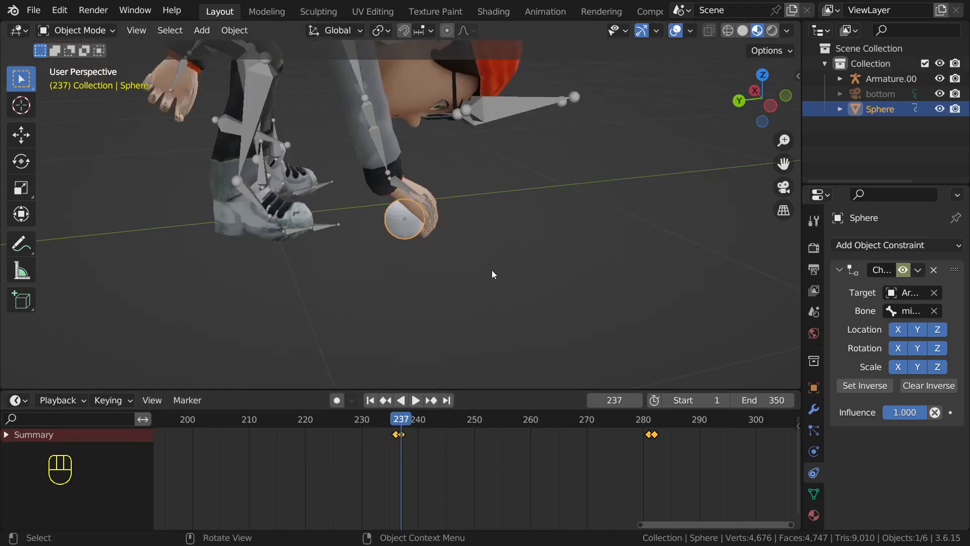
middle_click_drag(492, 270, 439, 250)
left_click_drag(399, 418, 649, 432)
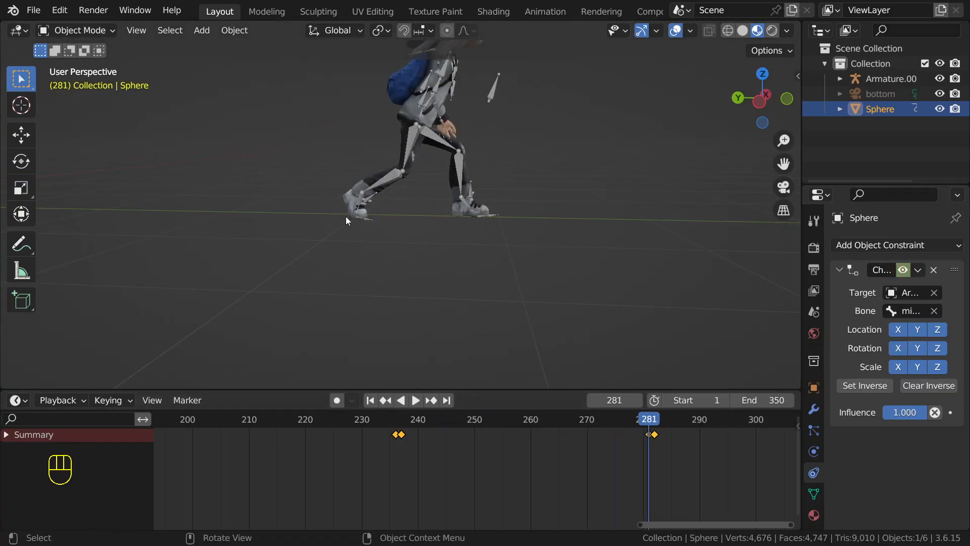
key("KP_Decimal")
middle_click_drag(348, 217, 377, 347)
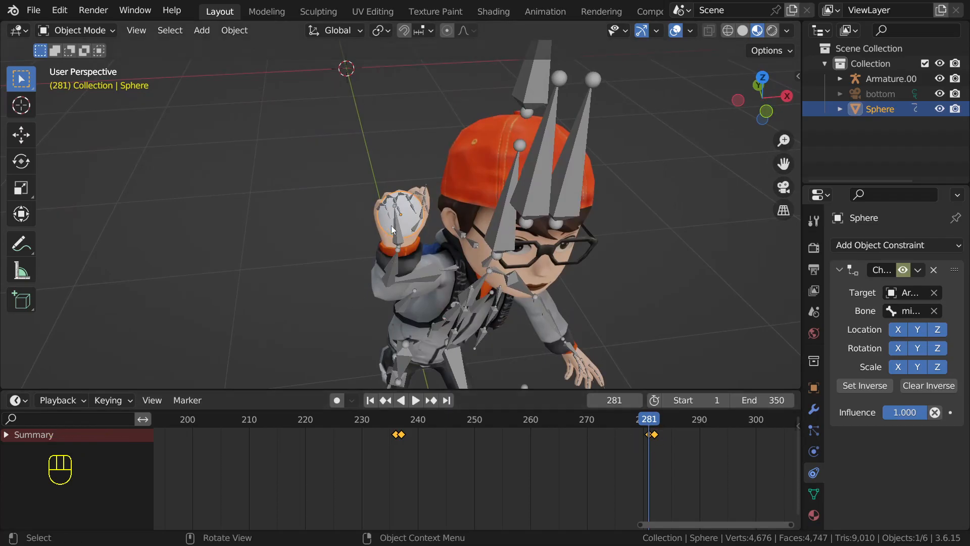
key("i")
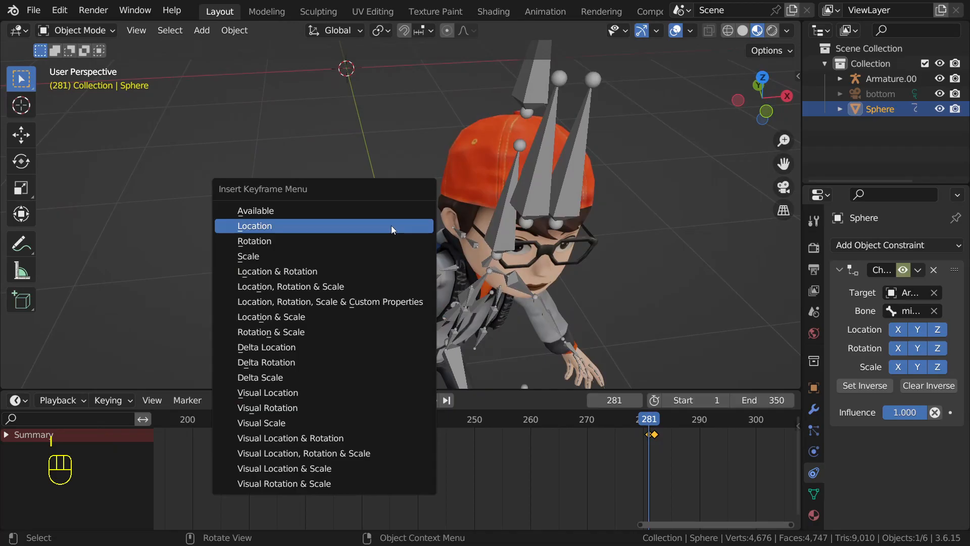
left_click(391, 225)
- Advance to frame 282 and, in the right orthographic view, move the sphere from the ground up to the character's raised hand
middle_click_drag(335, 237, 662, 343)
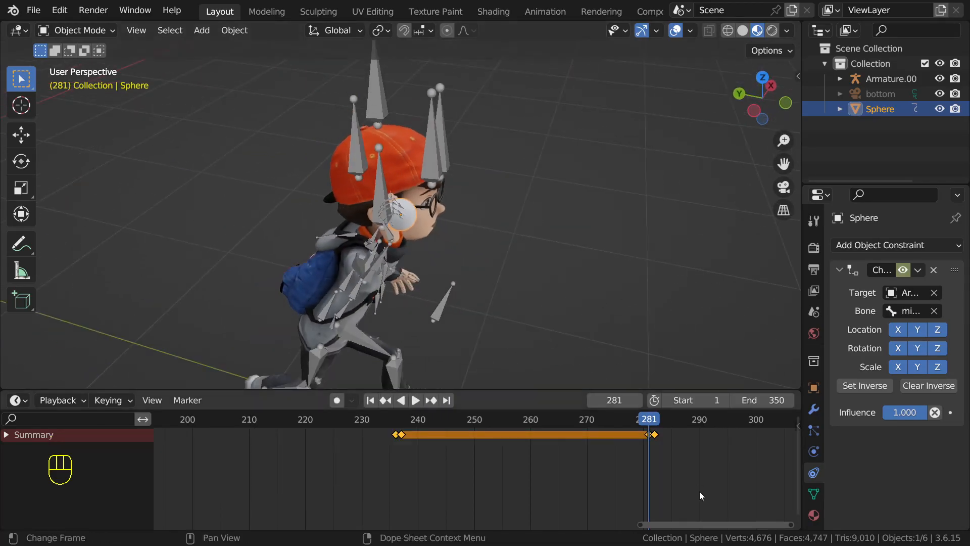
key("Right")
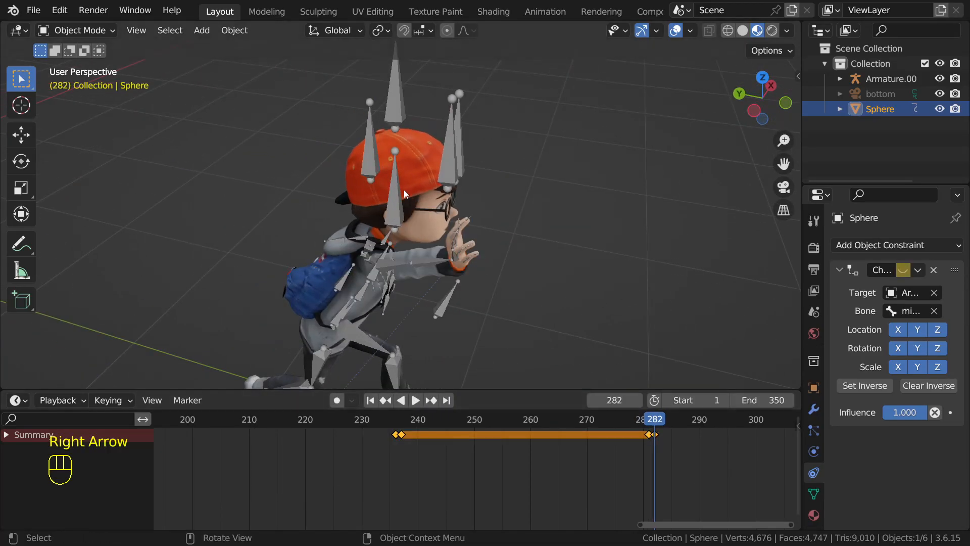
scroll(344, 307, "down", 3)
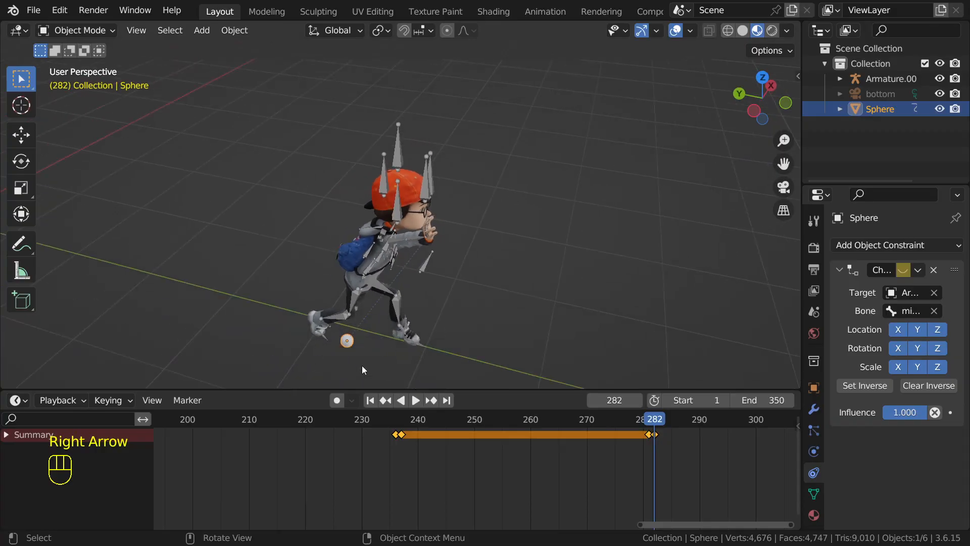
key("KP_3")
scroll(423, 326, "down", 2)
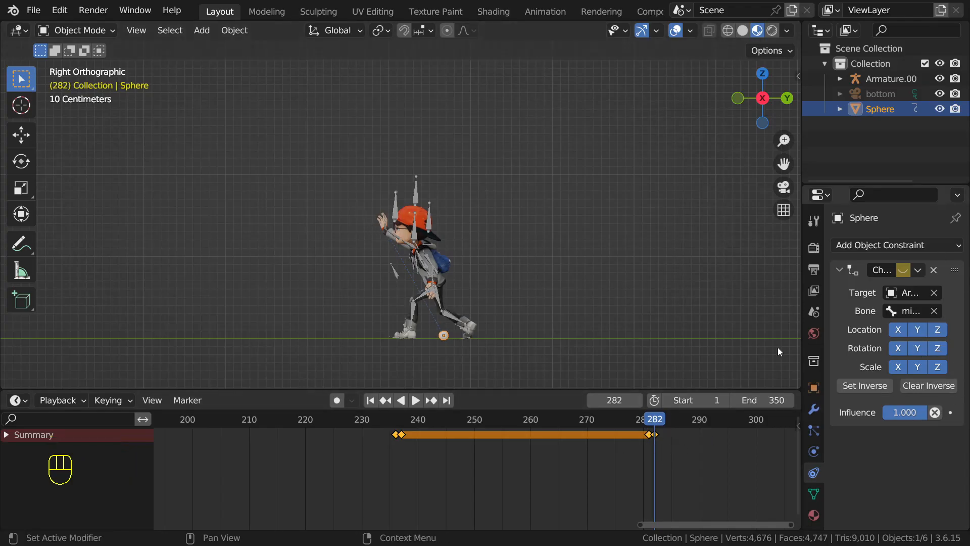
key("g")
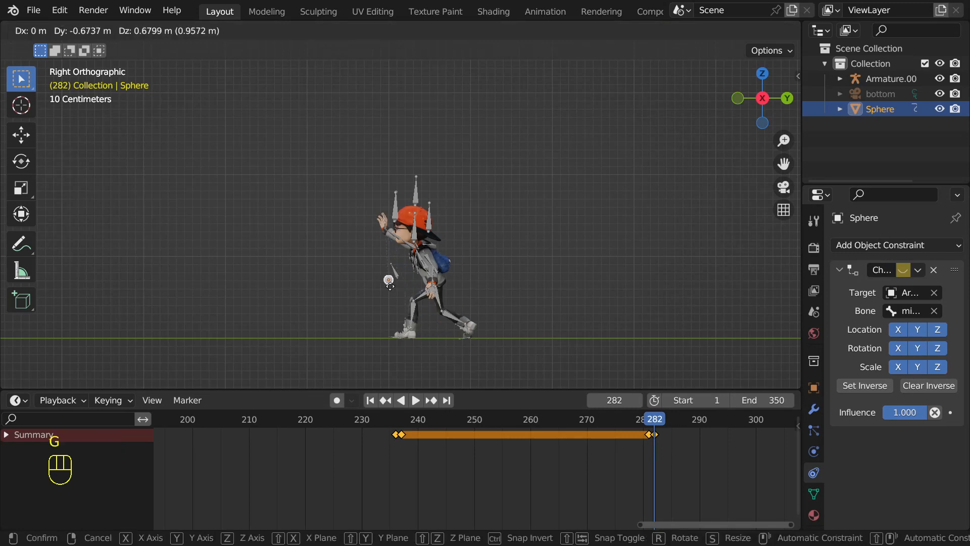
left_click(379, 236)
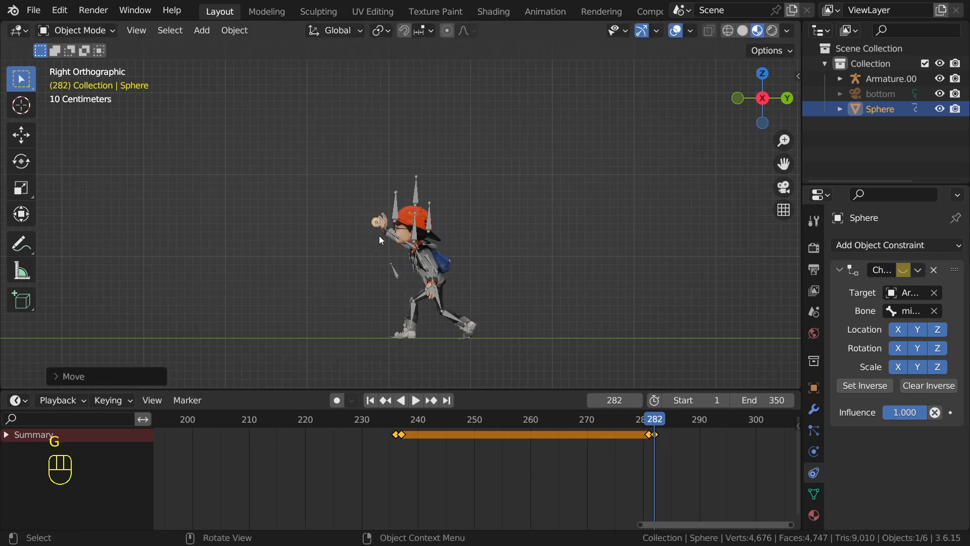
- Check the sphere's position beside the hand from several views and insert a Location keyframe on it at frame 282
key("KP_Decimal")
scroll(383, 234, "down", 3)
middle_click_drag(339, 235, 426, 323)
key("KP_3")
key("KP_7")
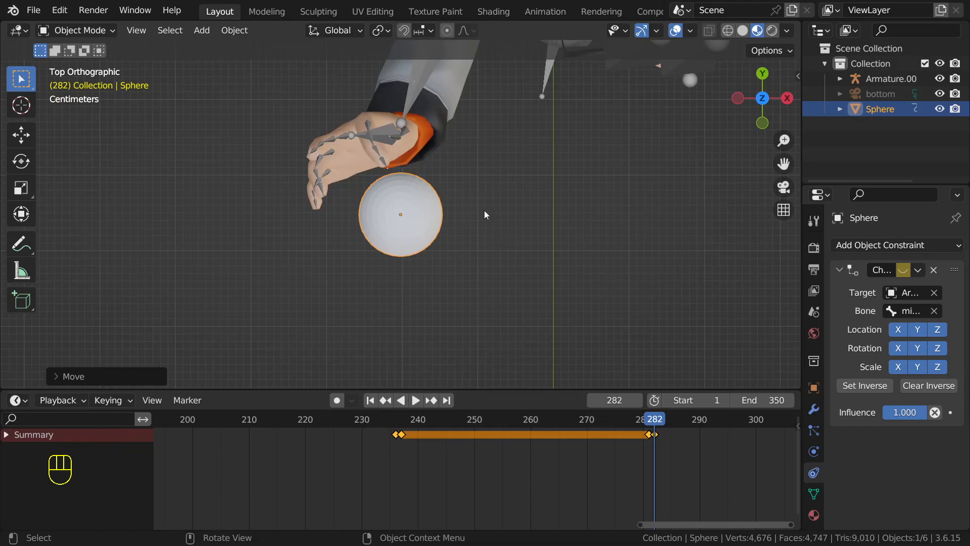
key("i")
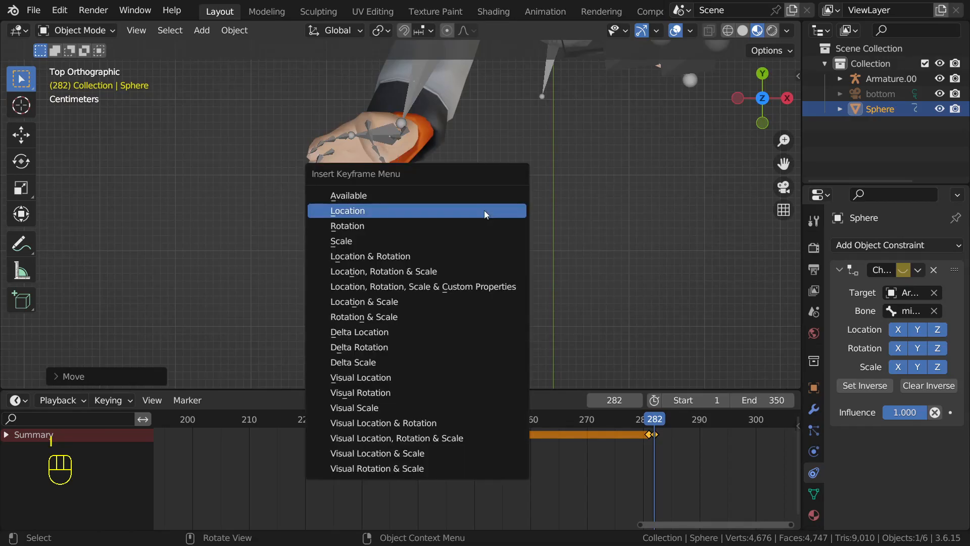
left_click(484, 210)
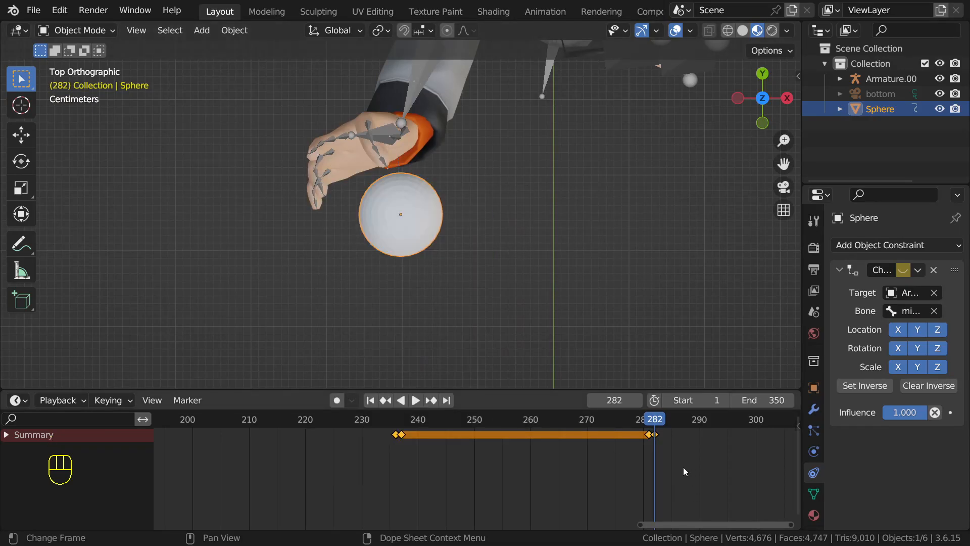
- Scrub from frame 232 to frame 283 to examine how the sphere follows the hand through pickup and release
left_click_drag(654, 425, 372, 441)
middle_click_drag(305, 240, 323, 362)
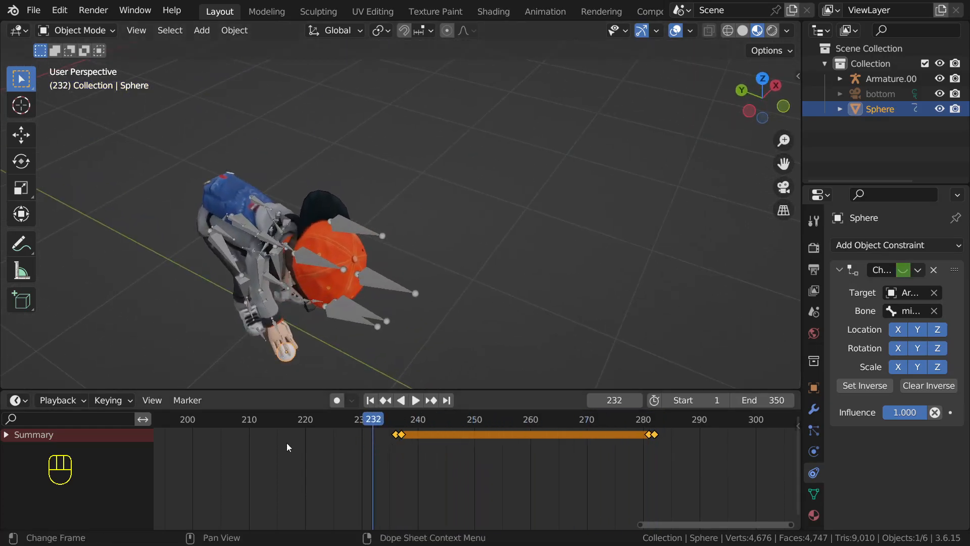
left_click_drag(376, 429, 659, 477)
middle_click_drag(508, 359, 436, 246)
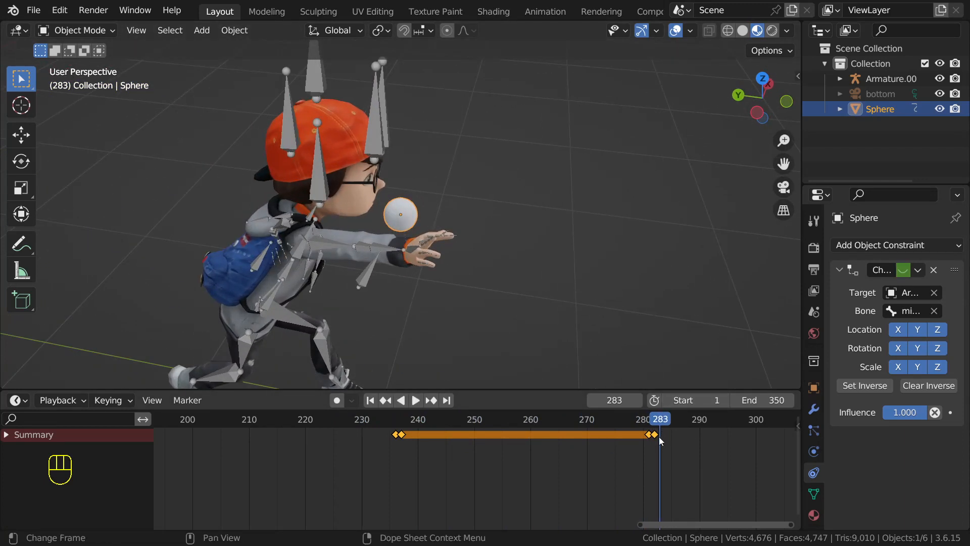
- At frame 295, move the sphere far out in front of the character in the right orthographic view and insert a Location keyframe
key("Down")
scroll(437, 281, "down", 6)
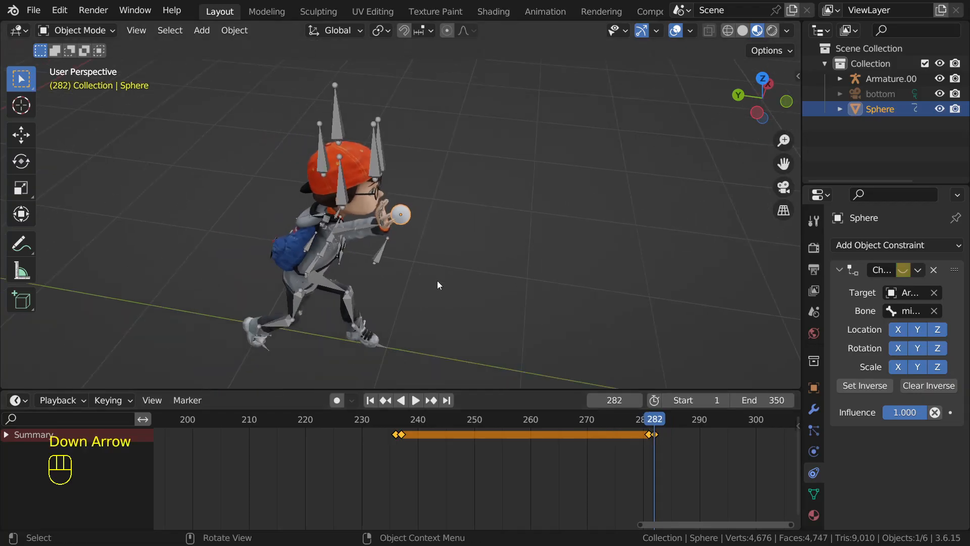
middle_click_drag(378, 231, 408, 214)
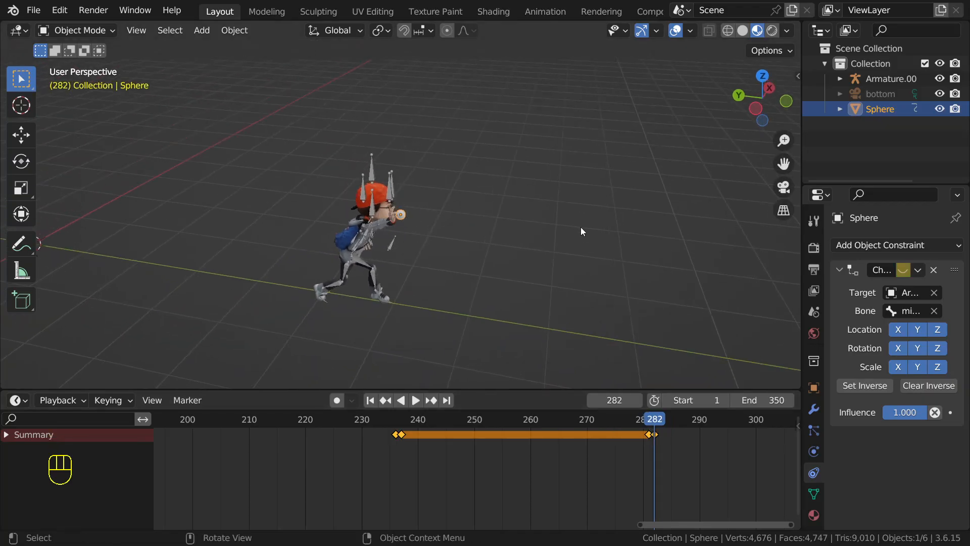
scroll(580, 226, "down", 2)
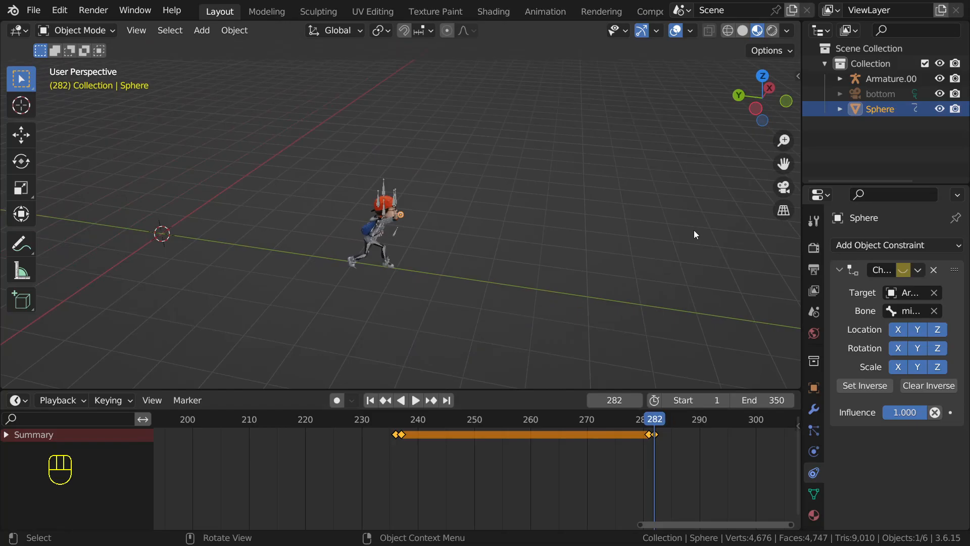
key("KP_3")
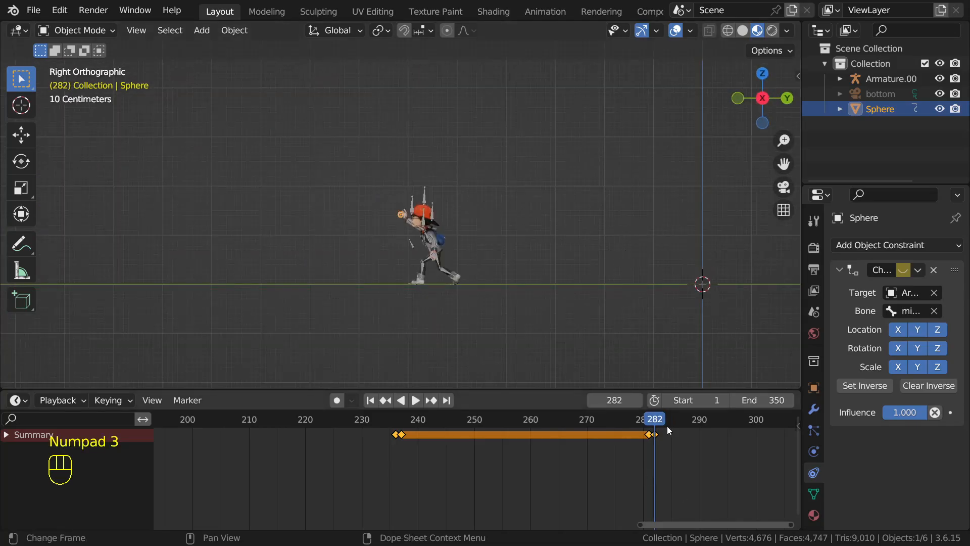
left_click_drag(652, 419, 728, 454)
key("g")
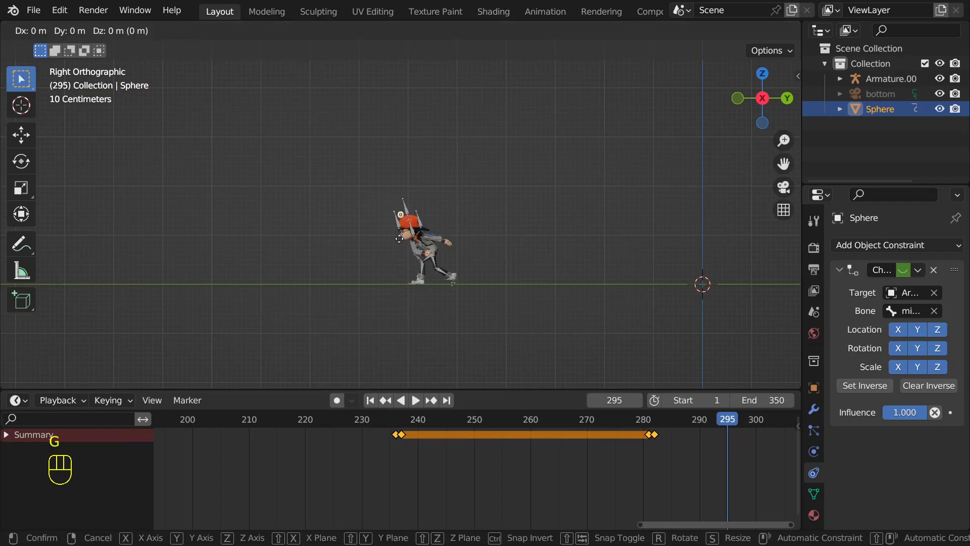
left_click(81, 218)
key("i")
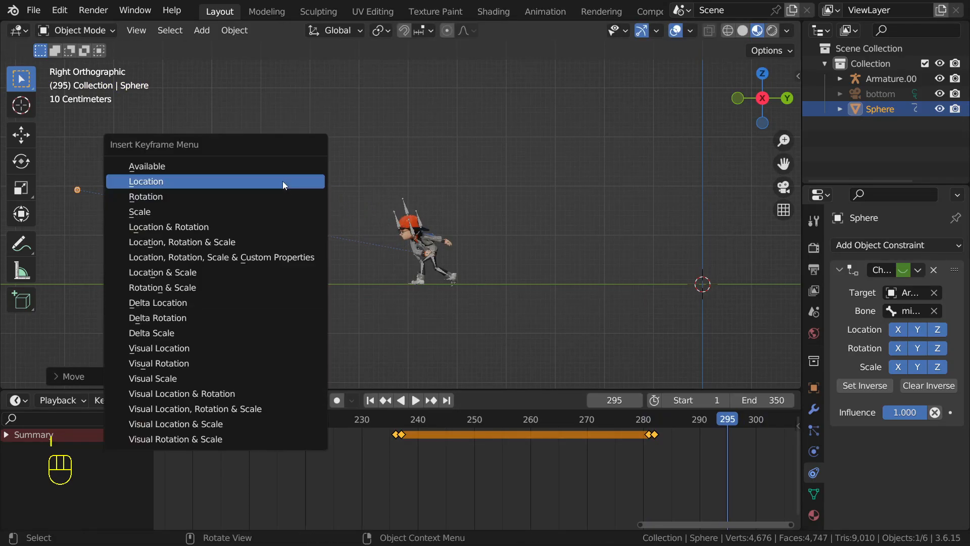
left_click(283, 180)
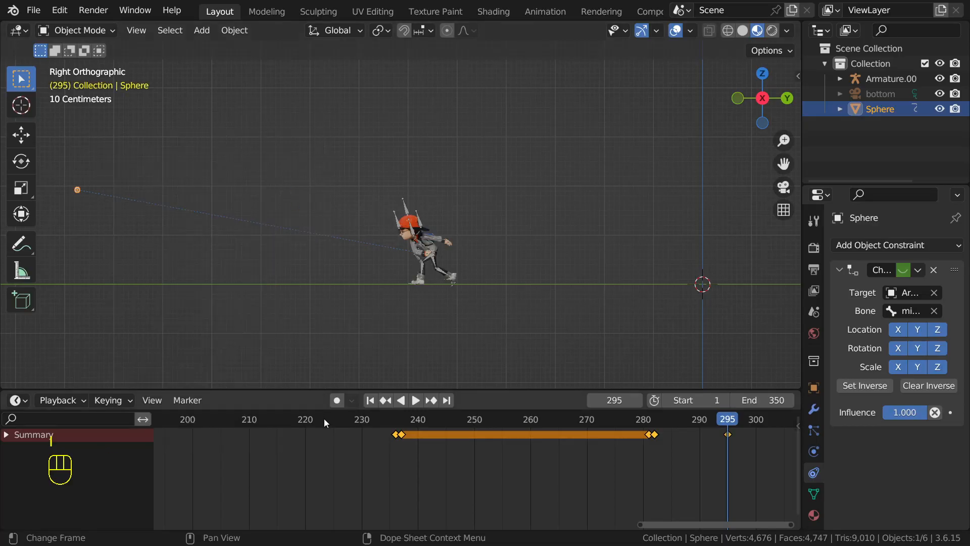
- Play the animation from frame 200 and scrub through the release to frame 296 to examine the sphere's throw
left_click(188, 420)
scroll(295, 362, "down", 2)
scroll(262, 440, "down", 1)
middle_click_drag(260, 441, 310, 441)
key("space")
middle_click_drag(330, 297, 394, 334)
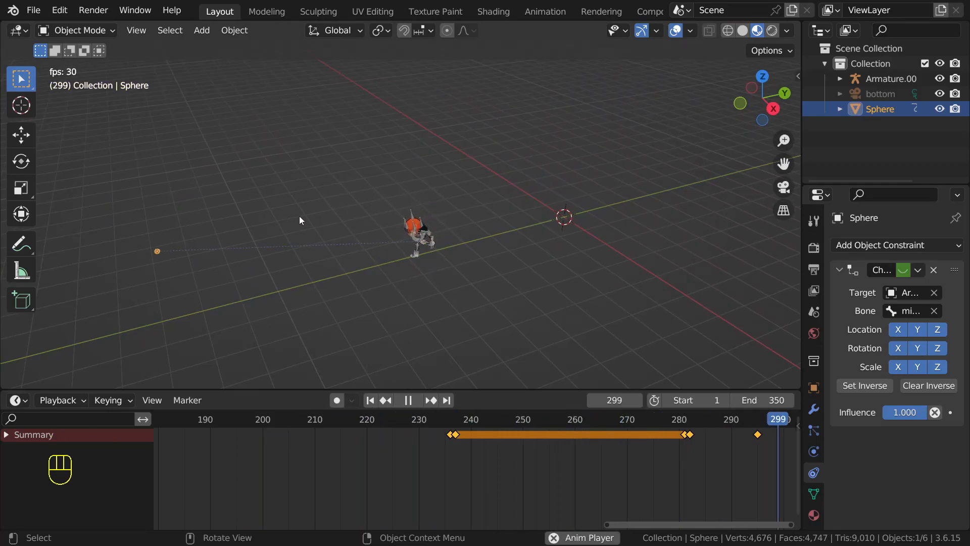
key("space")
key("space")
left_click_drag(576, 427, 743, 497)
left_click_drag(759, 505, 763, 506)
scroll(438, 277, "down", 2)
scroll(429, 273, "up", 2)
middle_click_drag(388, 259, 381, 235)
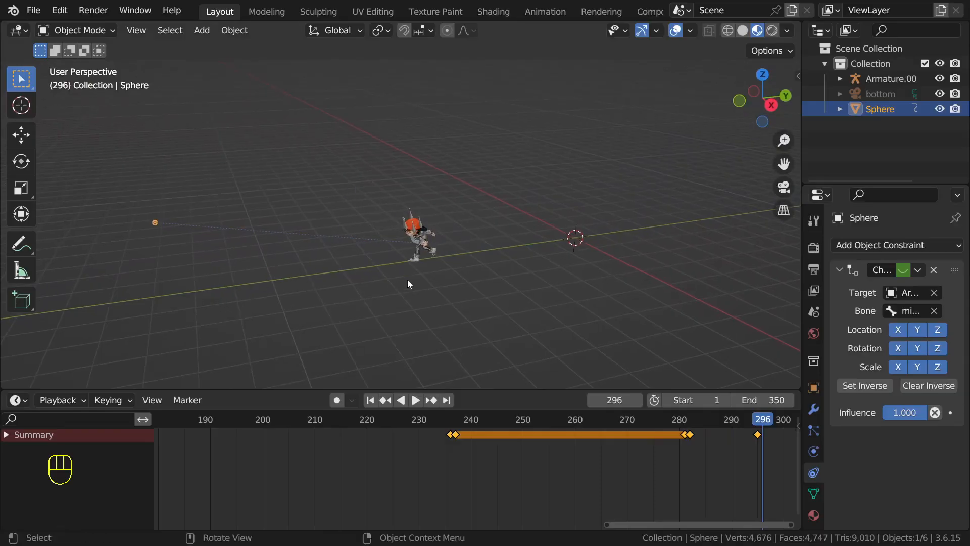
- Scrub from frame 296 through frame 330 to frame 336 and examine the character's pose after the throw
scroll(590, 467, "down", 1)
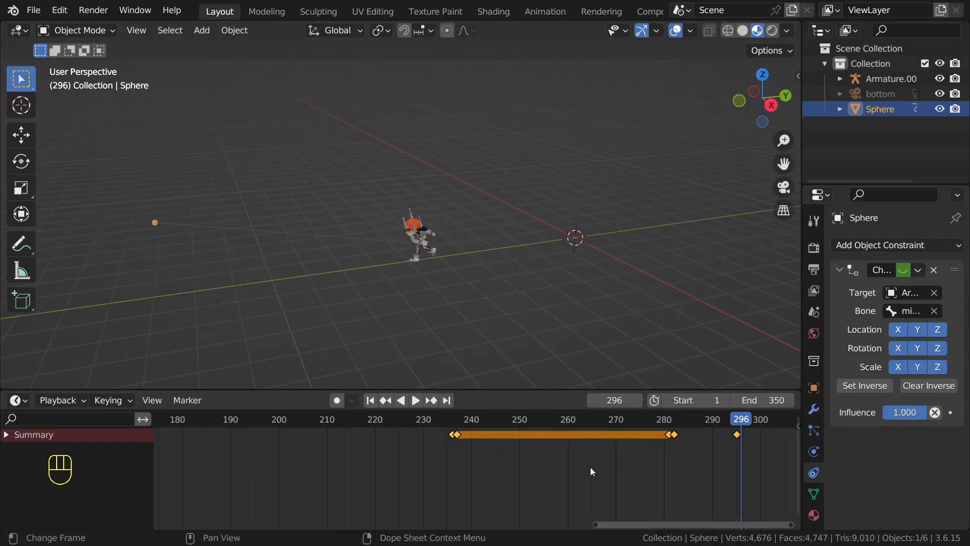
scroll(590, 467, "down", 1)
left_click_drag(723, 422, 773, 432)
left_click_drag(626, 423, 674, 429)
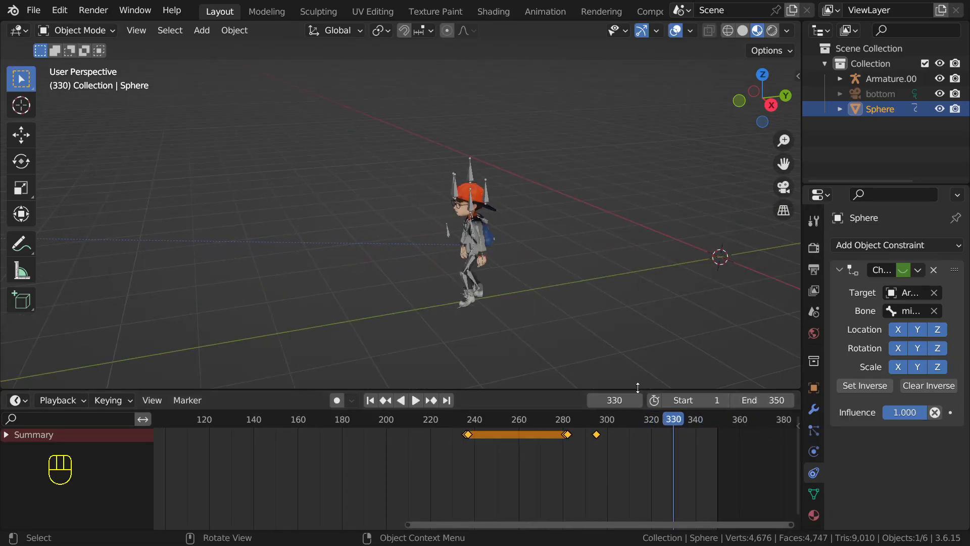
left_click_drag(666, 421, 686, 445)
scroll(457, 232, "down", 2)
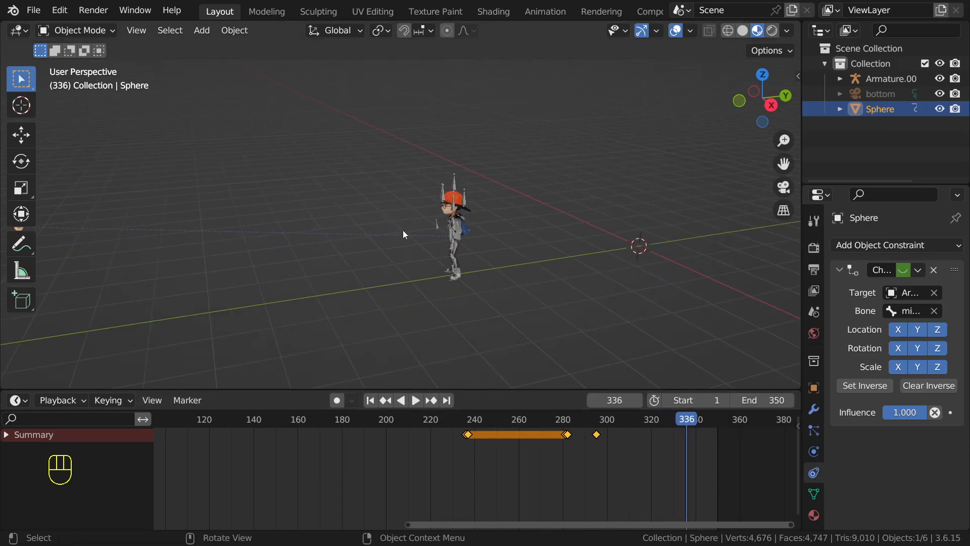
mouse_move(326, 228)
middle_mouse_down()
mouse_move(399, 253)
mouse_move(334, 232)
middle_mouse_up()
scroll(379, 241, "up", 3)
scroll(334, 236, "down", 1)
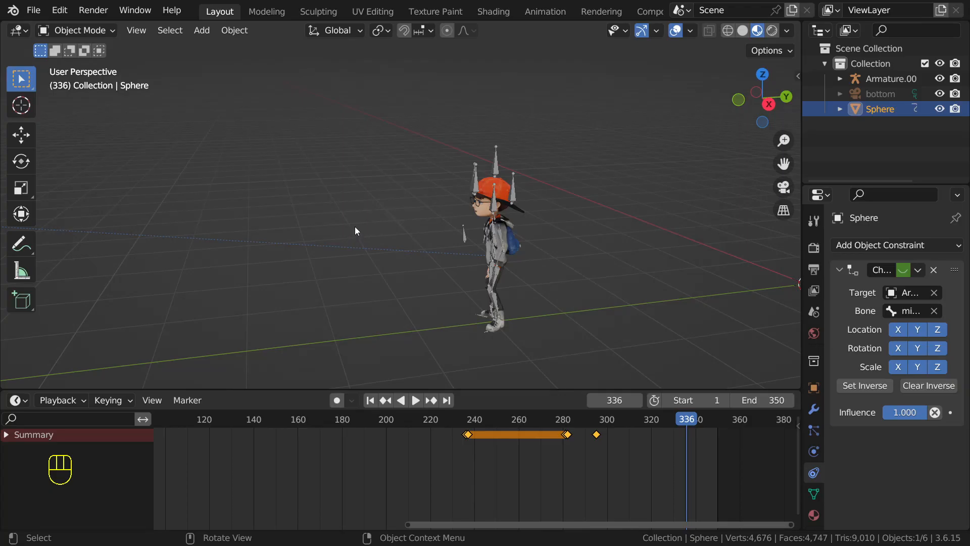
- Switch to the Edge browser, search the web for mixamo and open the Mixamo website
left_click(584, 530)
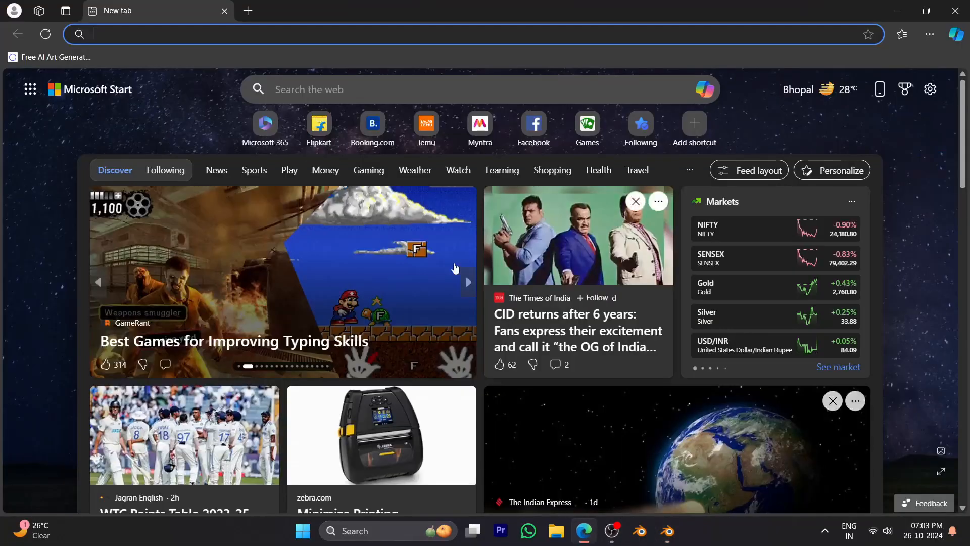
left_click(418, 91)
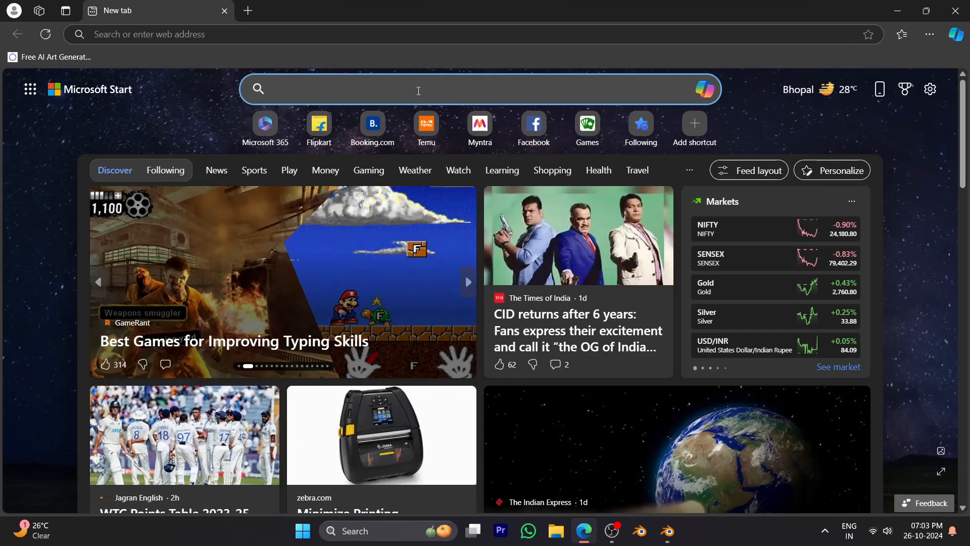
type("mixamo")
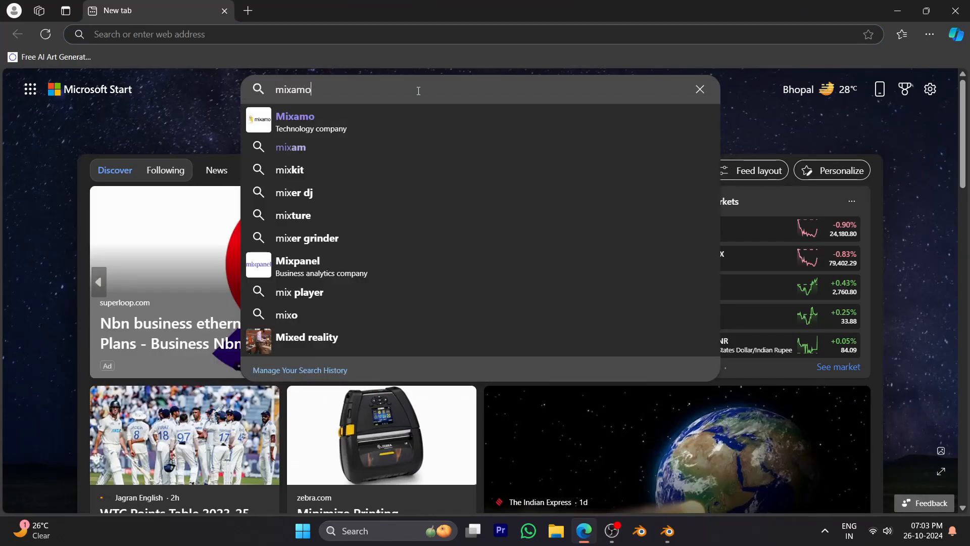
key("Return")
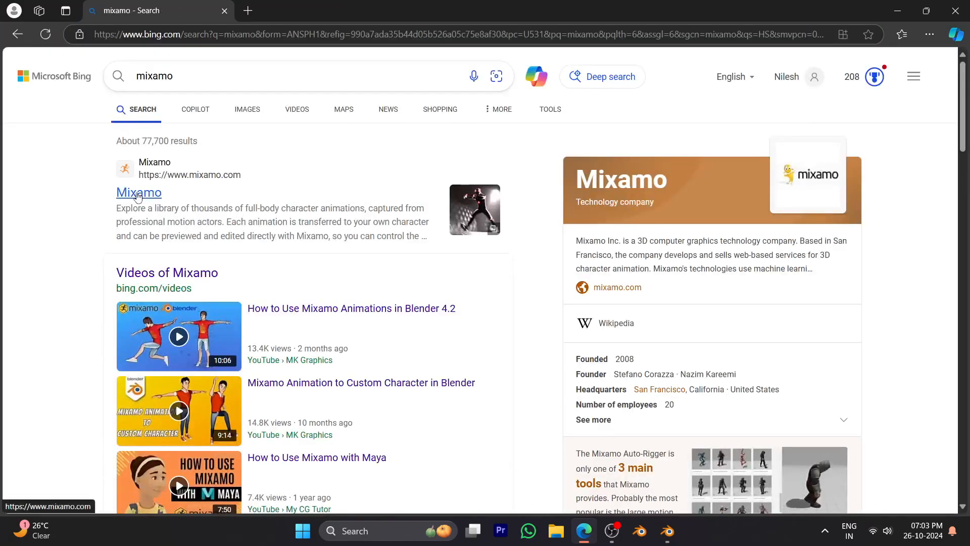
left_click(138, 196)
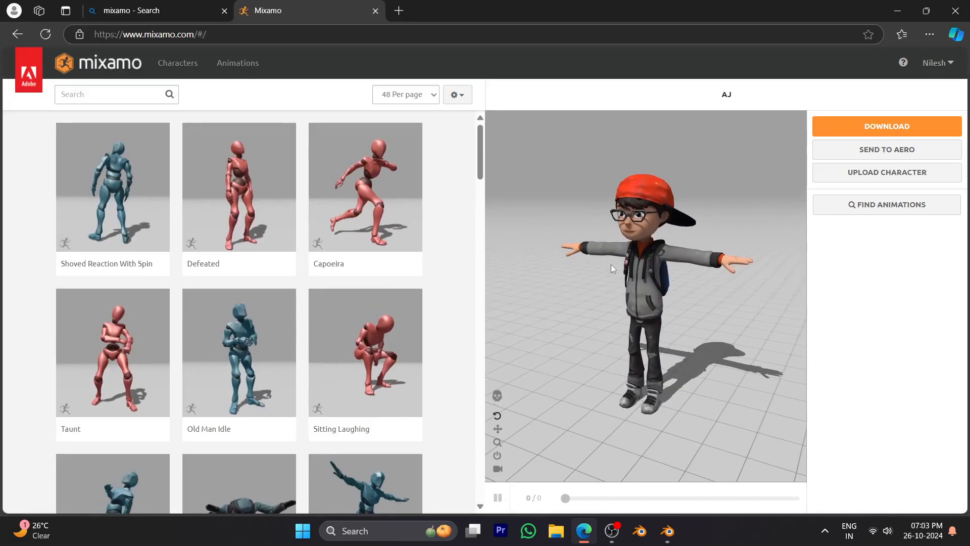
- Browse Mixamo's character library down to the Aj character with the red cap
left_click(177, 63)
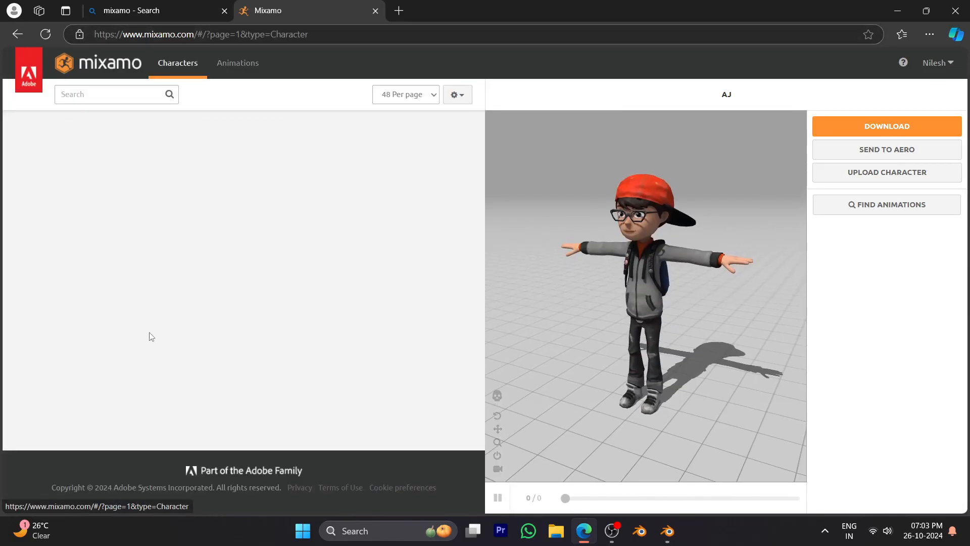
scroll(148, 334, "down", 15)
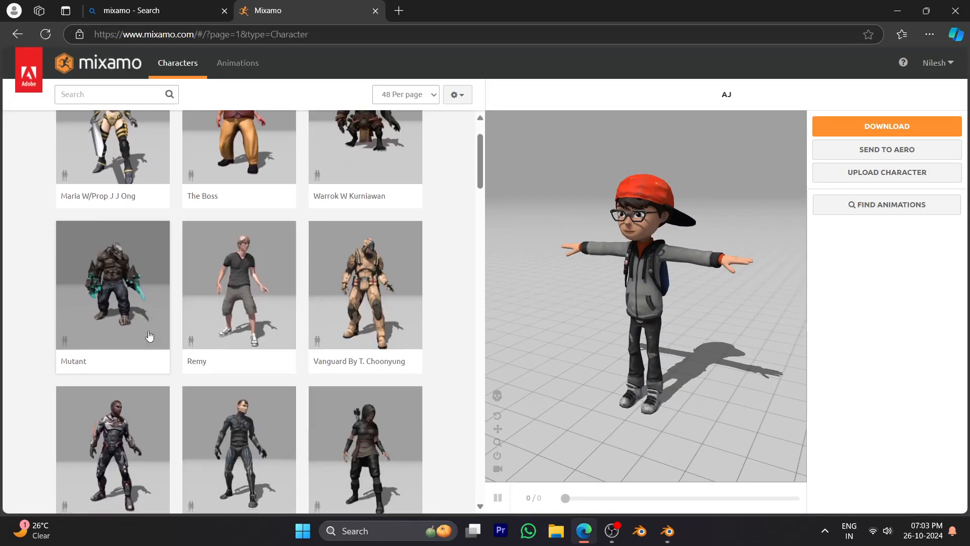
scroll(146, 333, "down", 17)
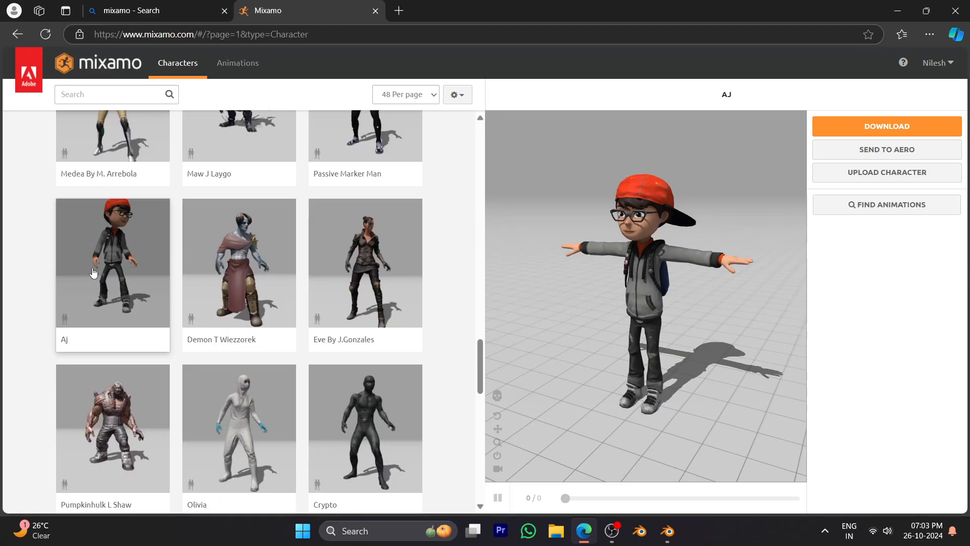
- Search Mixamo's animation library for "victory"
left_click(242, 64)
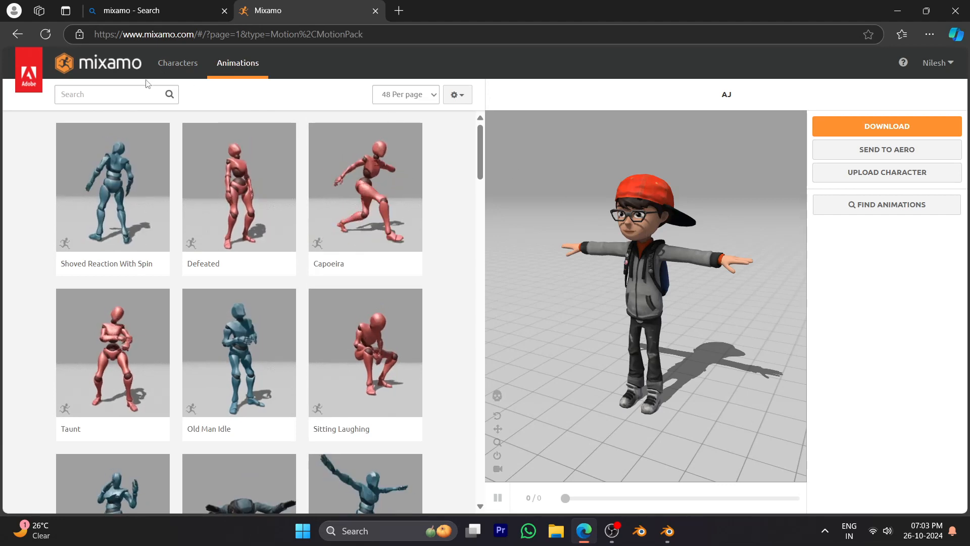
left_click(128, 95)
type("vi")
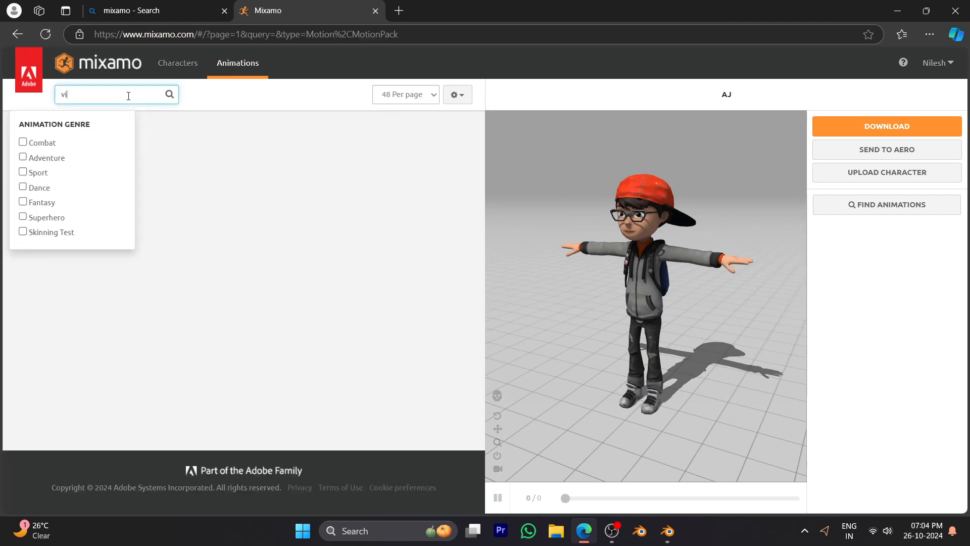
type("ctory")
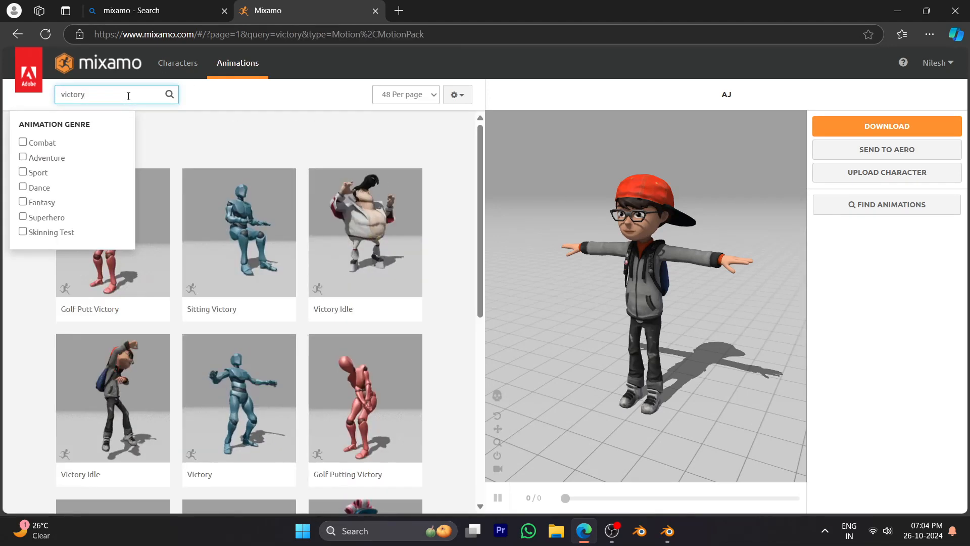
- Browse the victory animation results and preview the standing Victory animation of the red figure on the Aj character
scroll(201, 308, "down", 1)
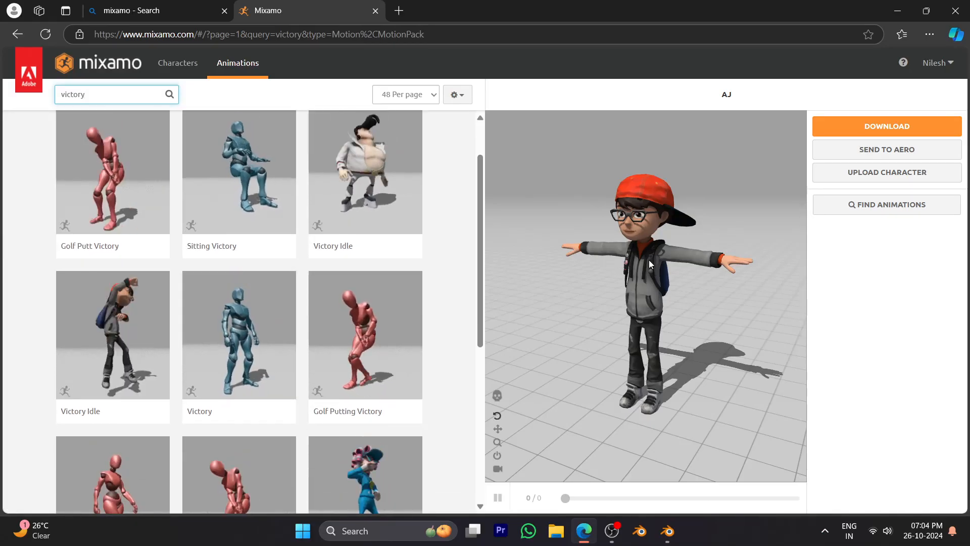
scroll(249, 346, "down", 4)
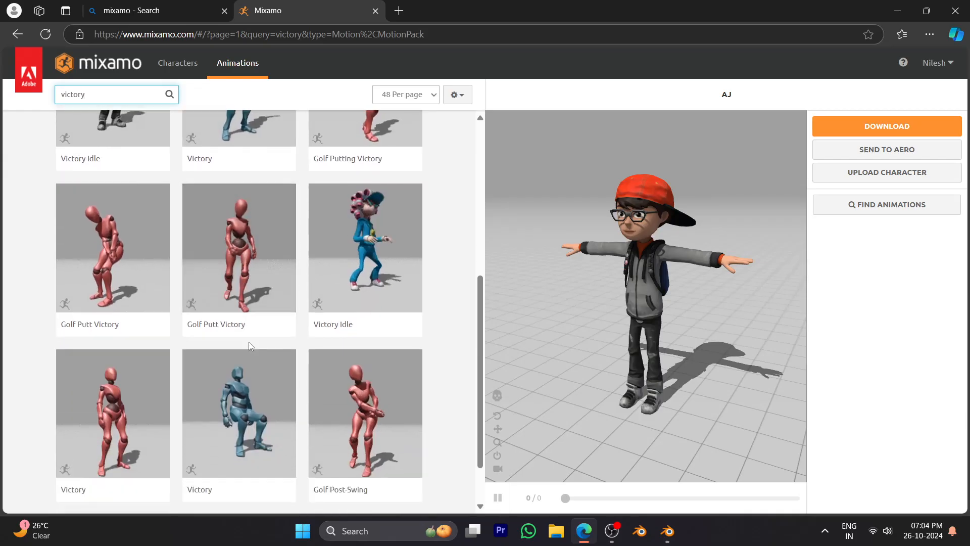
scroll(249, 346, "down", 1)
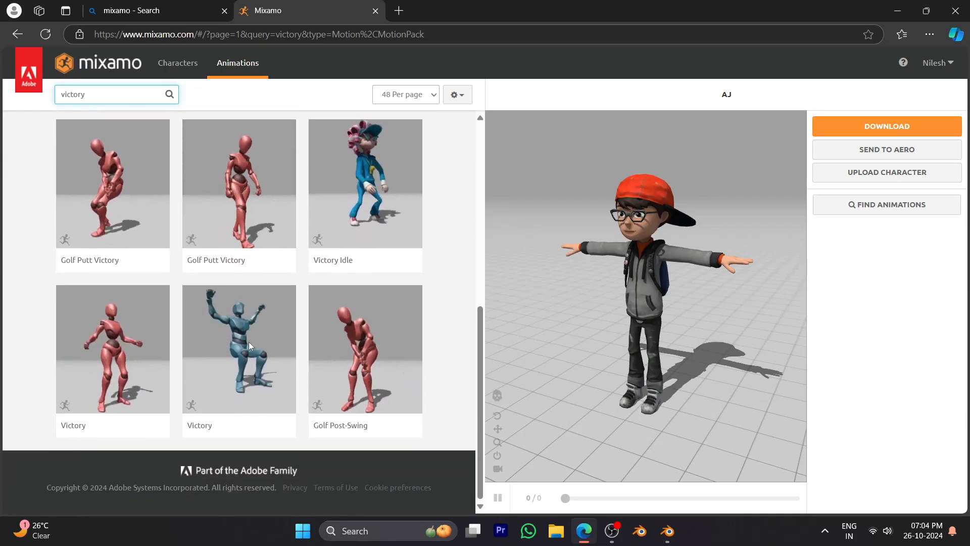
left_click(102, 339)
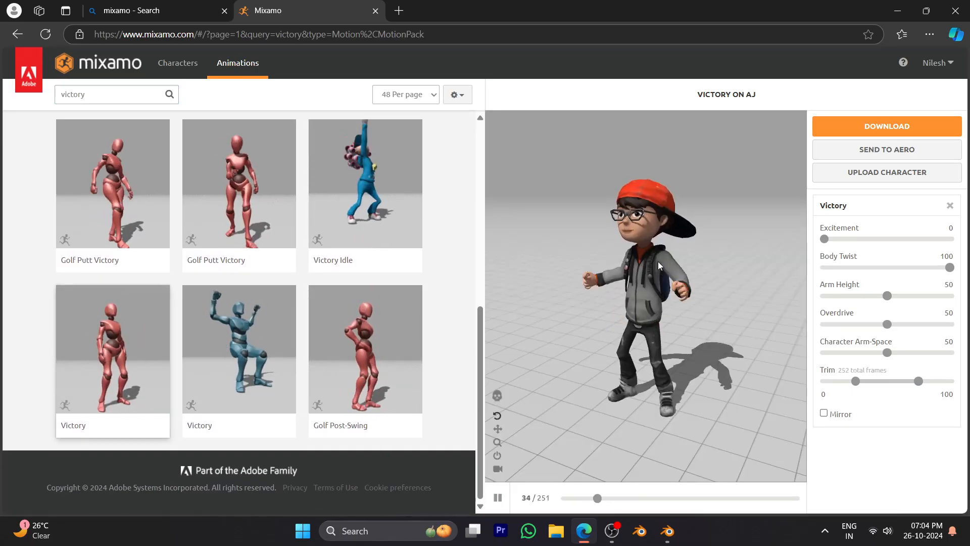
mouse_move(615, 288)
left_mouse_down()
mouse_move(641, 298)
mouse_move(621, 295)
left_mouse_up()
- Download the Victory animation as FBX Binary at 30 frames per second, without skin
left_click(868, 126)
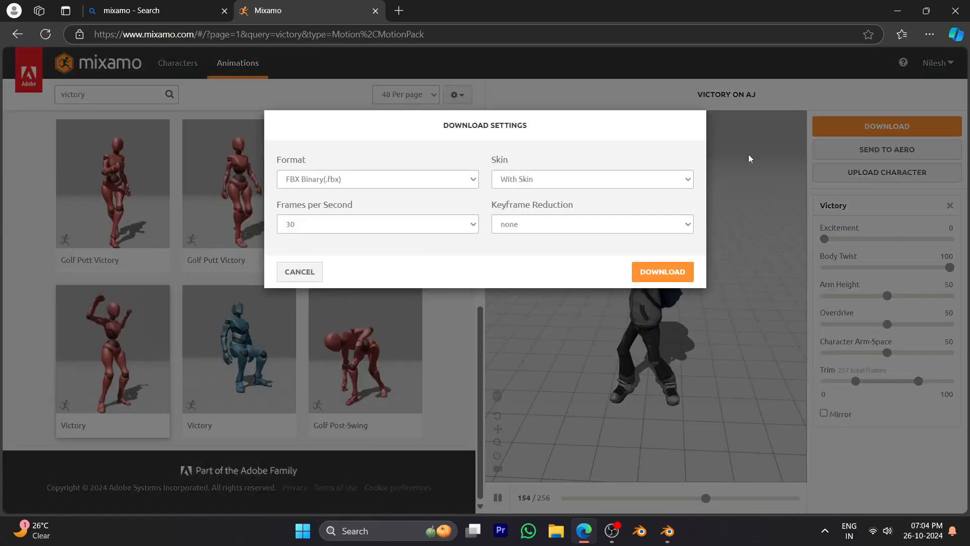
left_click(596, 179)
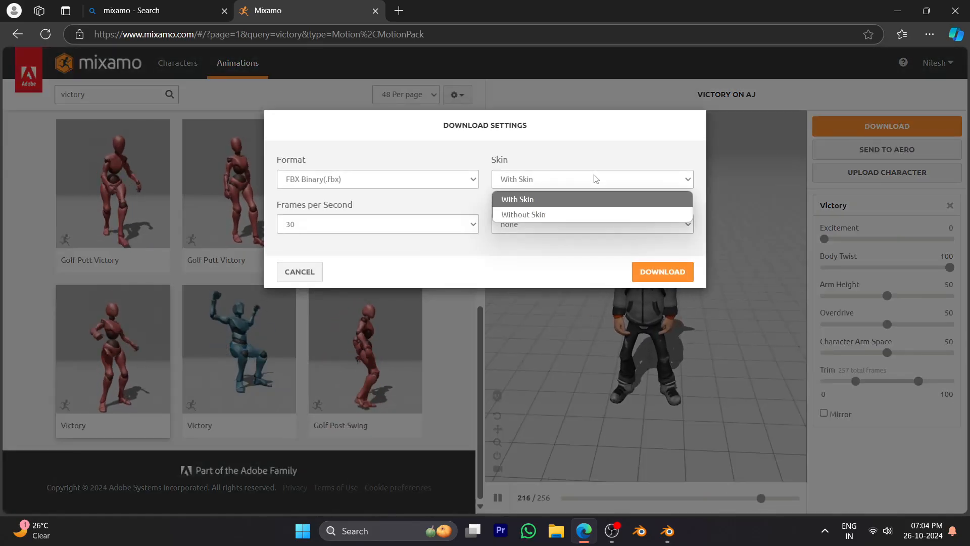
left_click(520, 214)
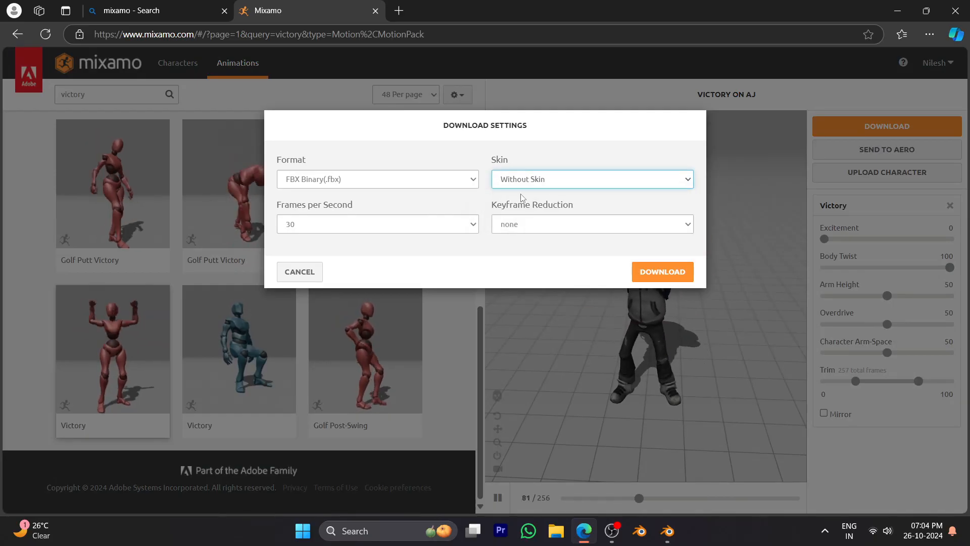
left_click(662, 272)
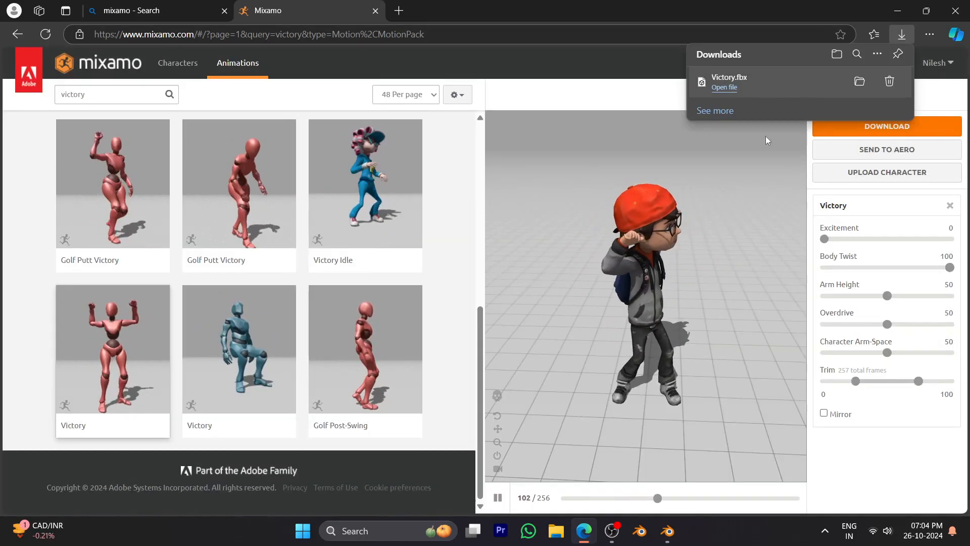
- Switch to Blender and change the timeline area to the Dope Sheet editor in Action Editor mode
left_click(668, 531)
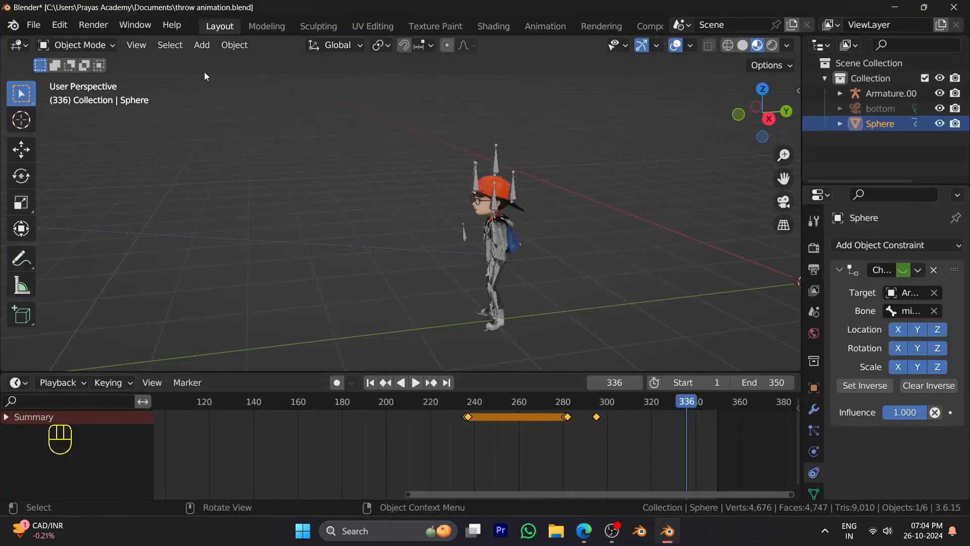
left_click(19, 387)
left_click(18, 386)
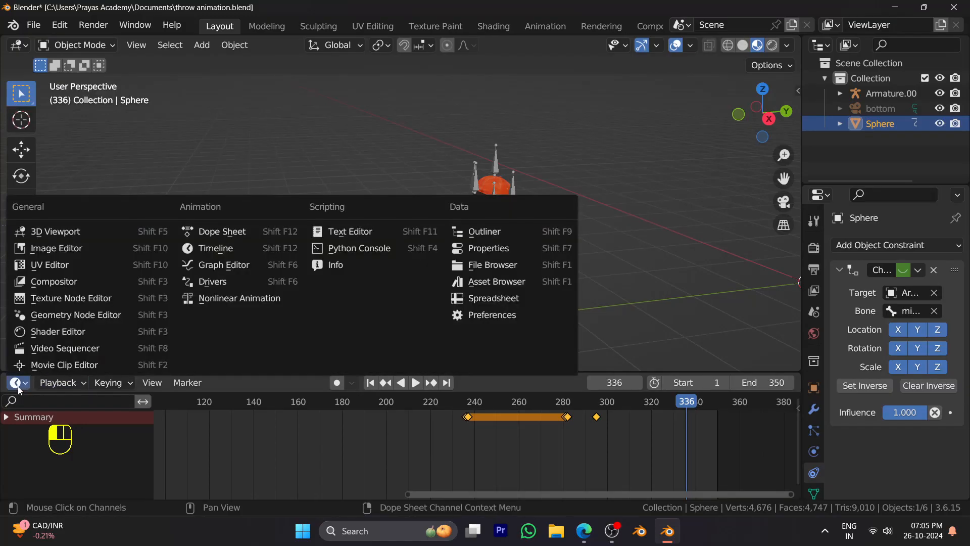
left_click(214, 235)
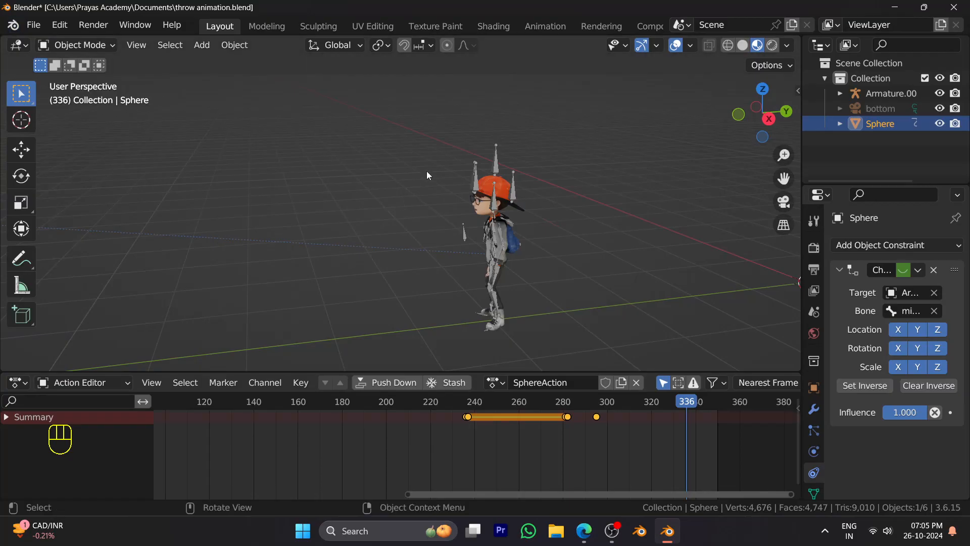
- Import Victory.fbx from the Downloads folder as an FBX file into the scene
scroll(479, 231, "down", 3)
middle_click_drag(381, 236, 337, 257)
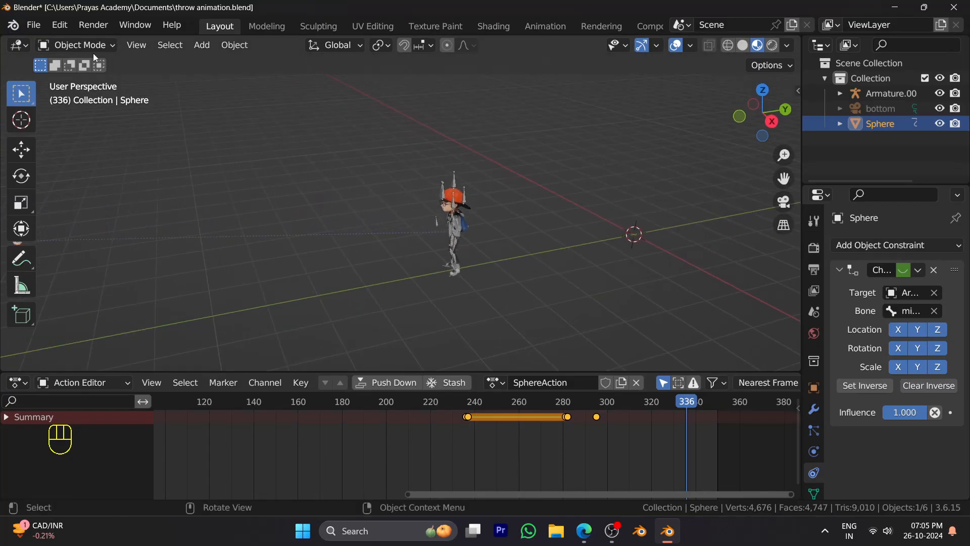
left_click(27, 27)
mouse_move(76, 229)
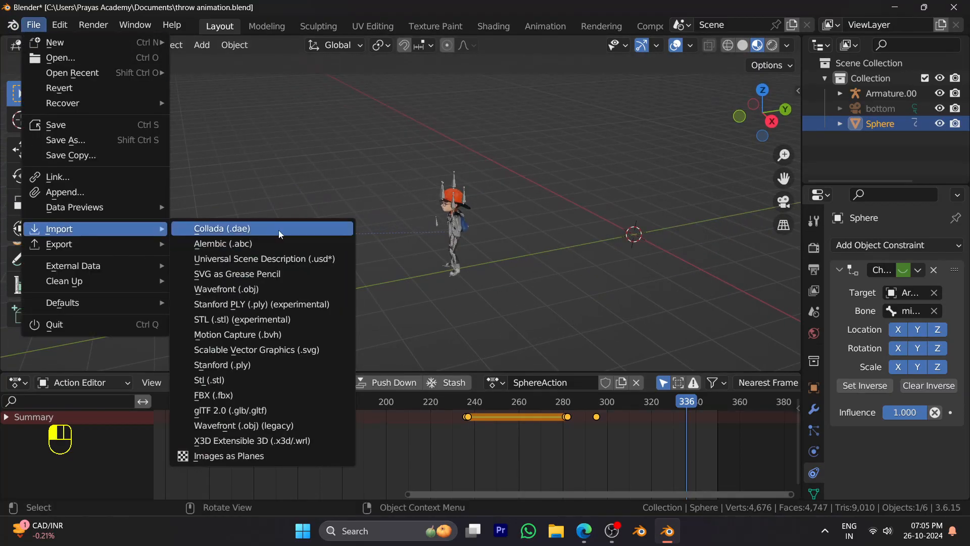
left_click(256, 396)
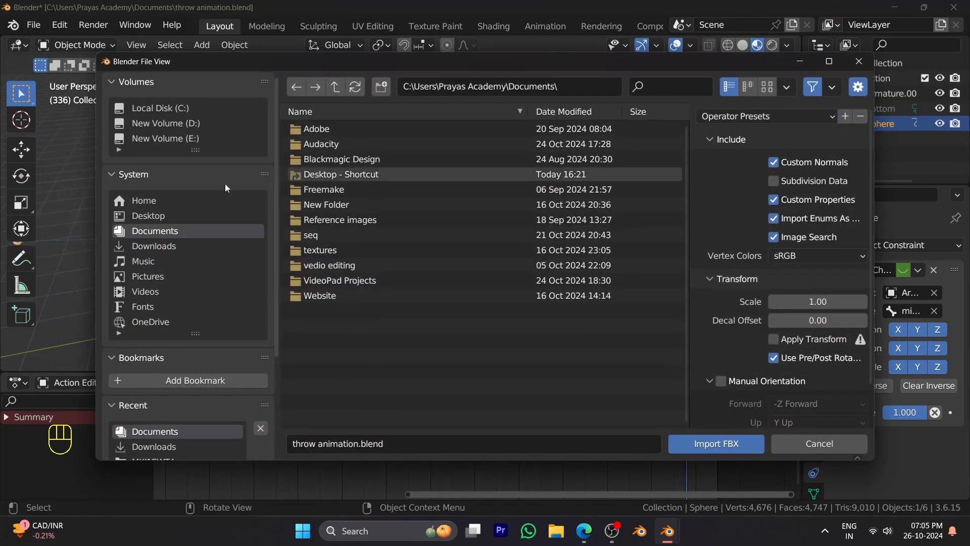
left_click(156, 247)
left_click(329, 144)
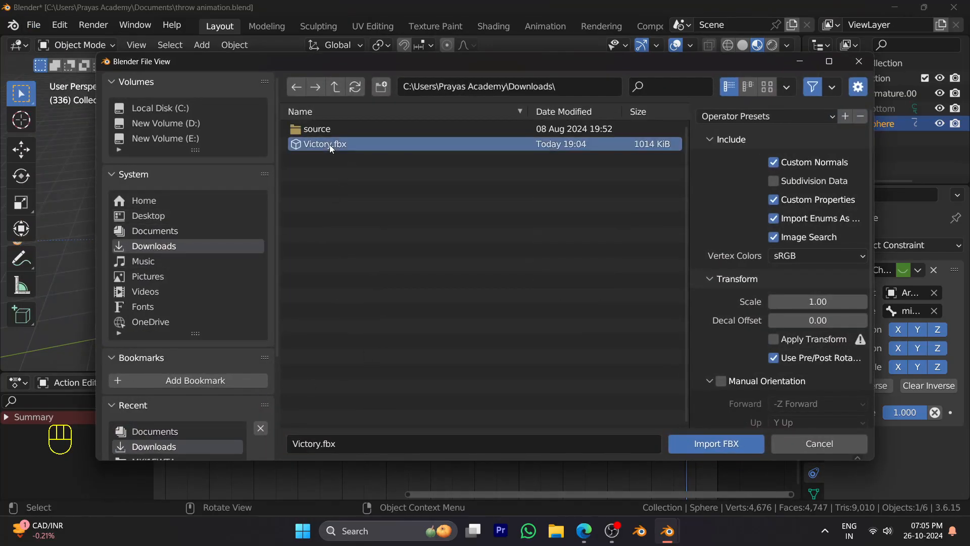
left_click(706, 445)
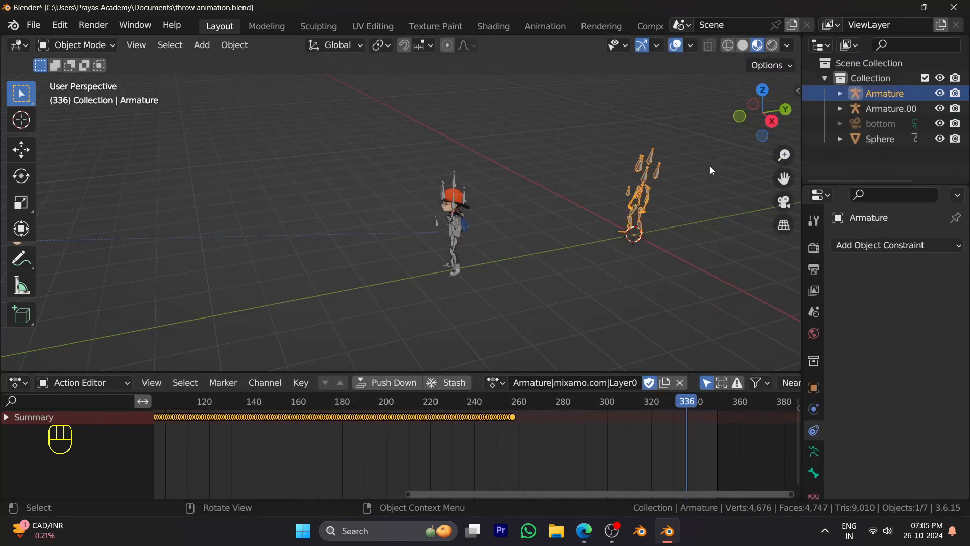
- Rename the imported armature's action to "happy"
key("alt+F11")
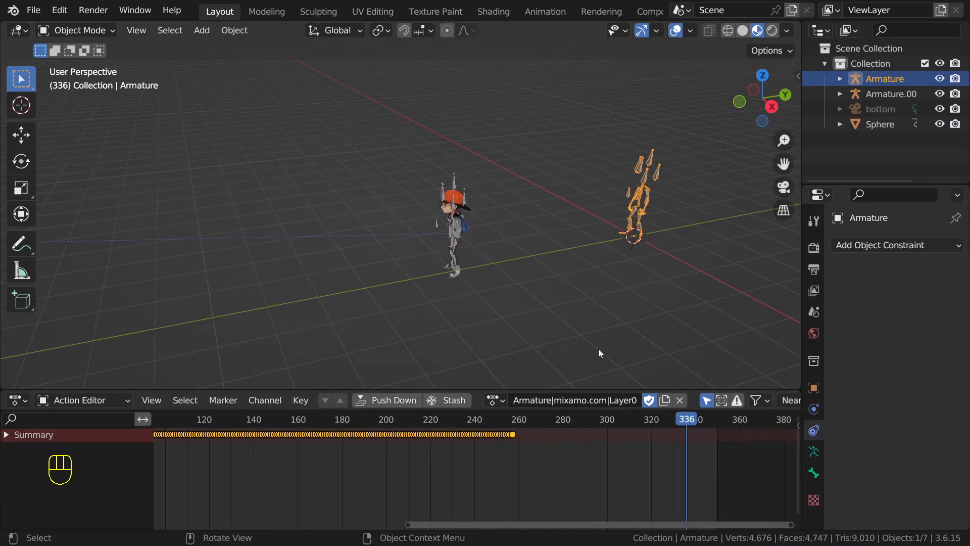
left_click(553, 405)
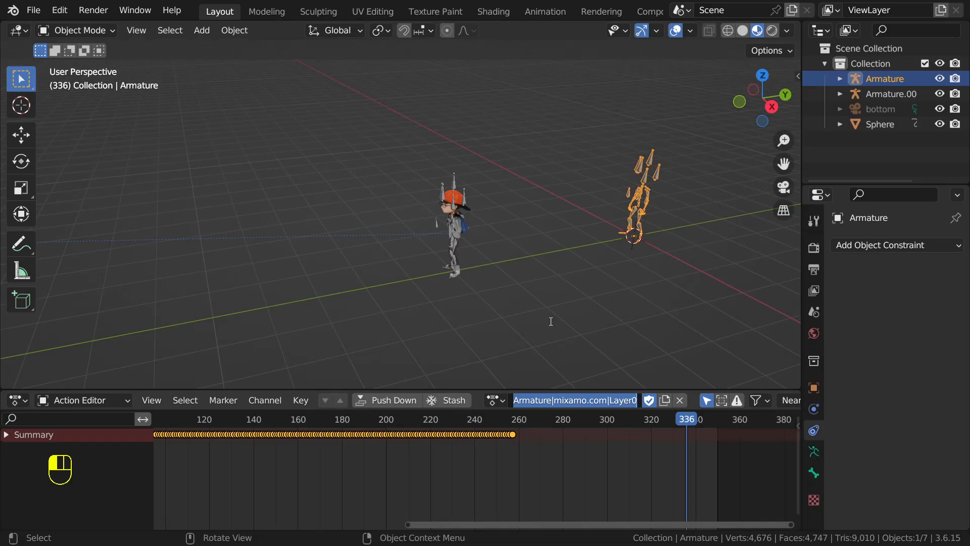
type("ha")
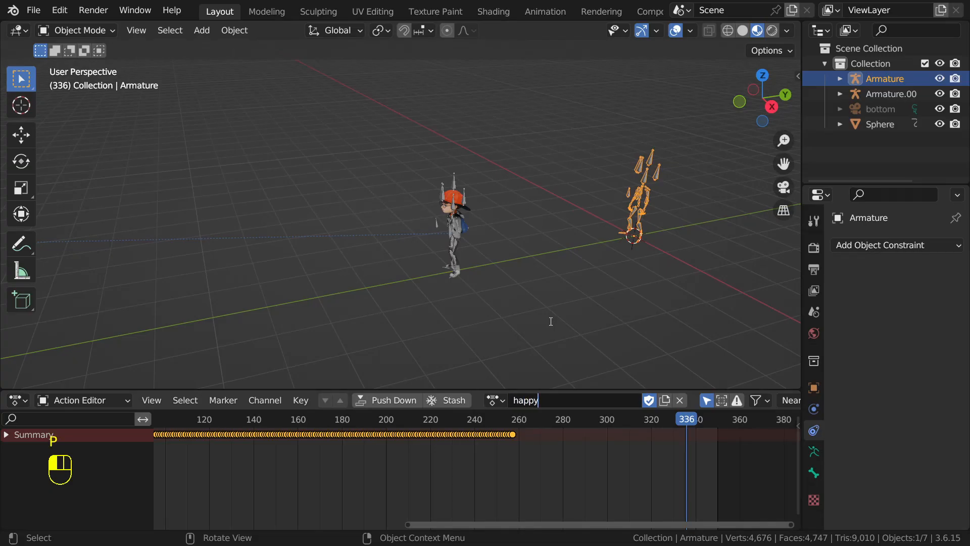
type("ppy")
left_click(550, 322)
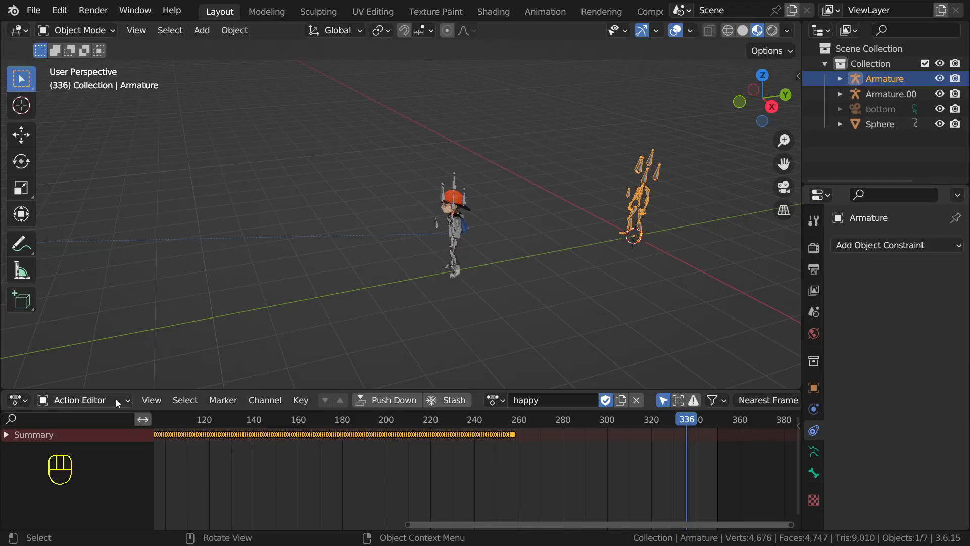
- Change the Action Editor area to the Nonlinear Animation editor and examine the dance, jump and throw strips
left_click(100, 401)
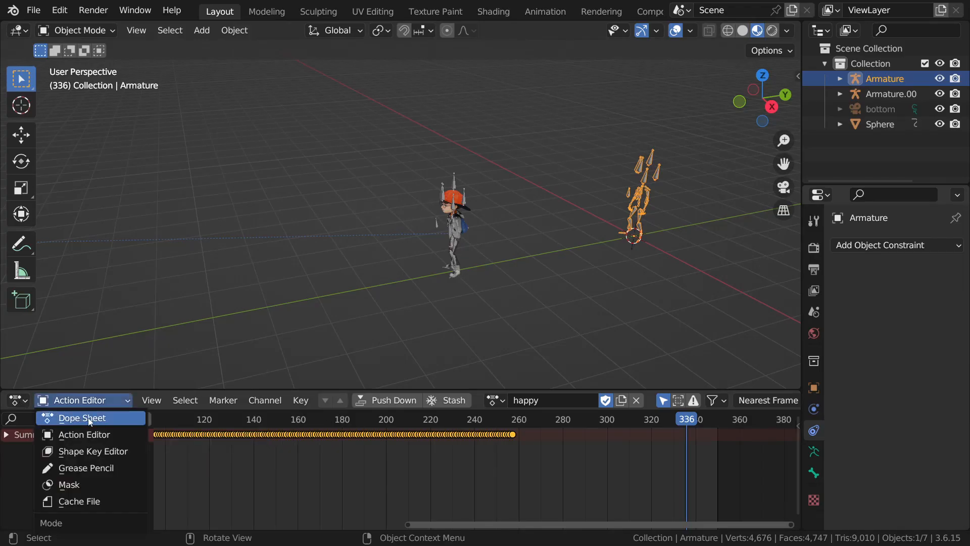
left_click(71, 438)
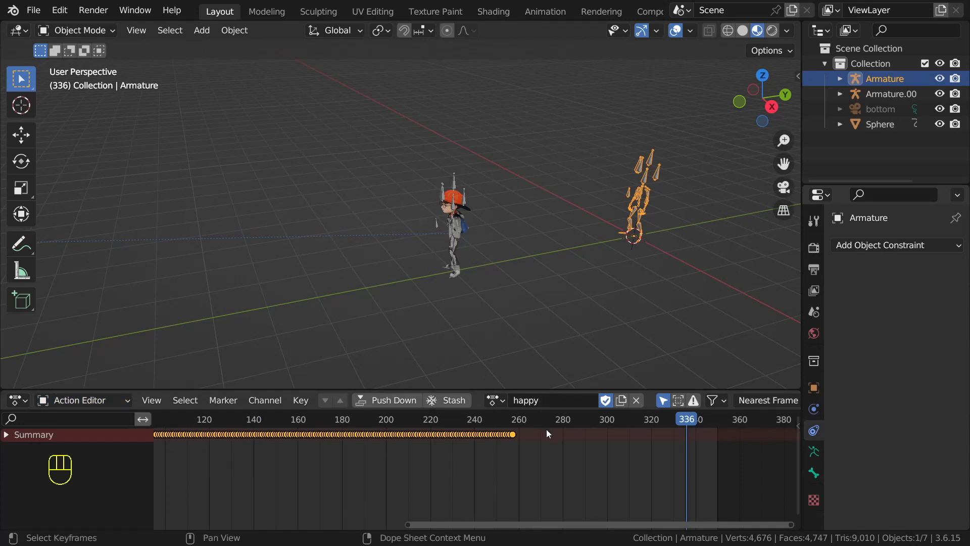
left_click(17, 402)
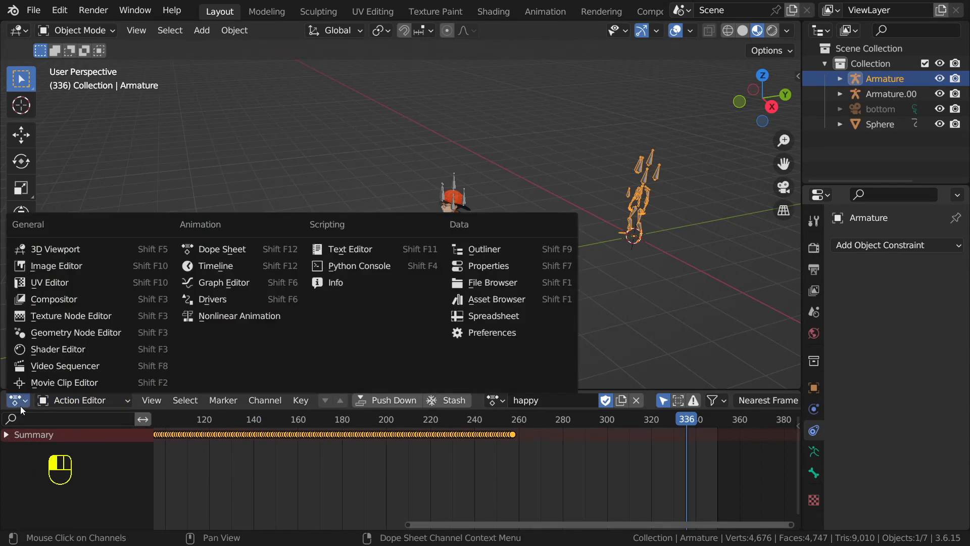
left_click(21, 404)
left_click(20, 402)
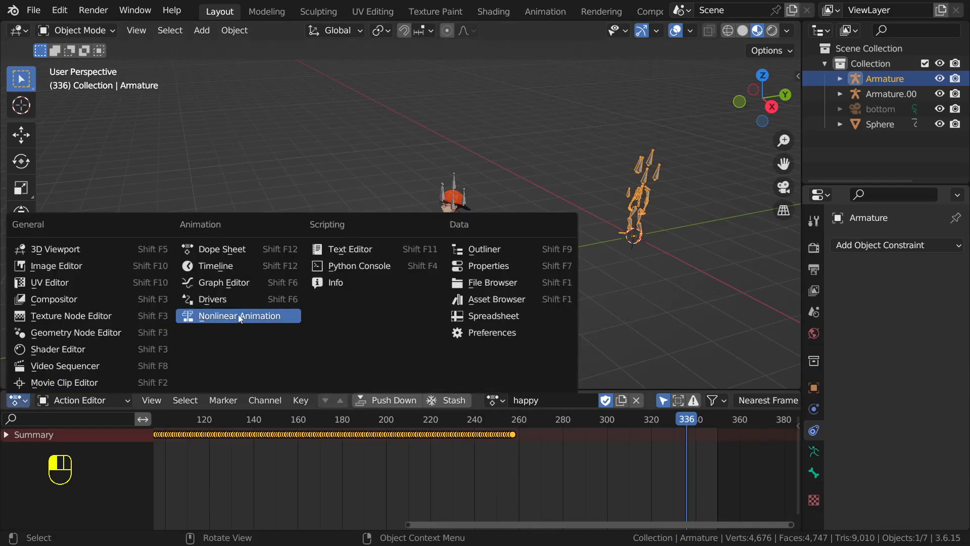
left_click(214, 317)
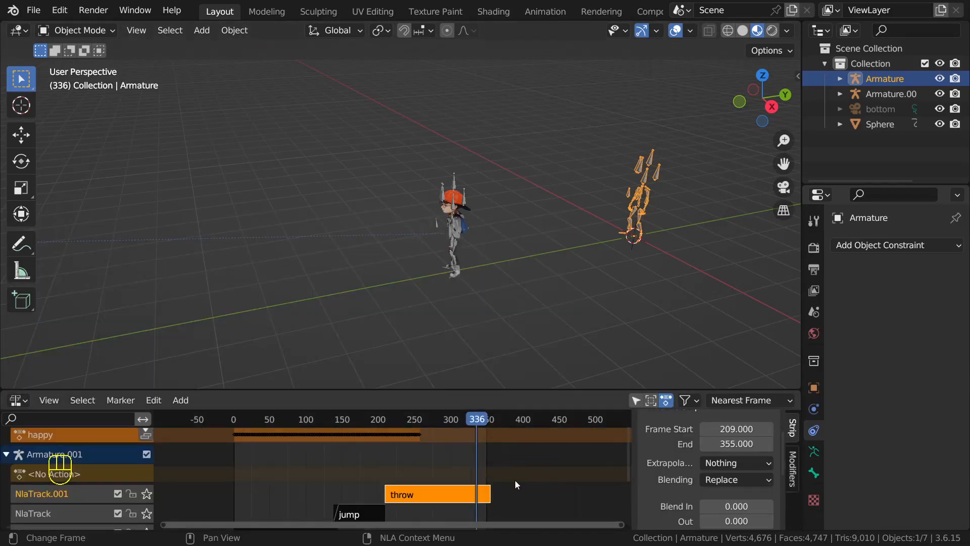
scroll(514, 477, "up", 3)
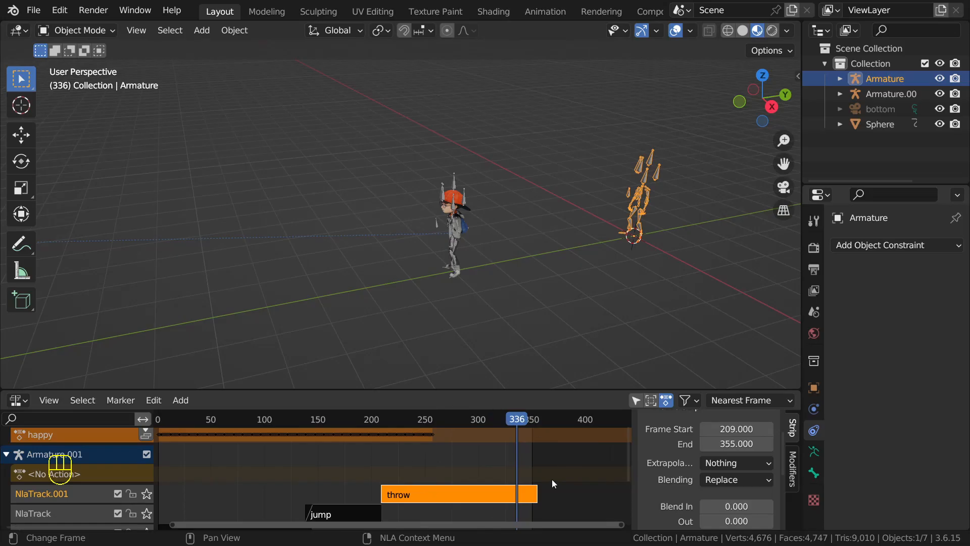
scroll(540, 430, "down", 1)
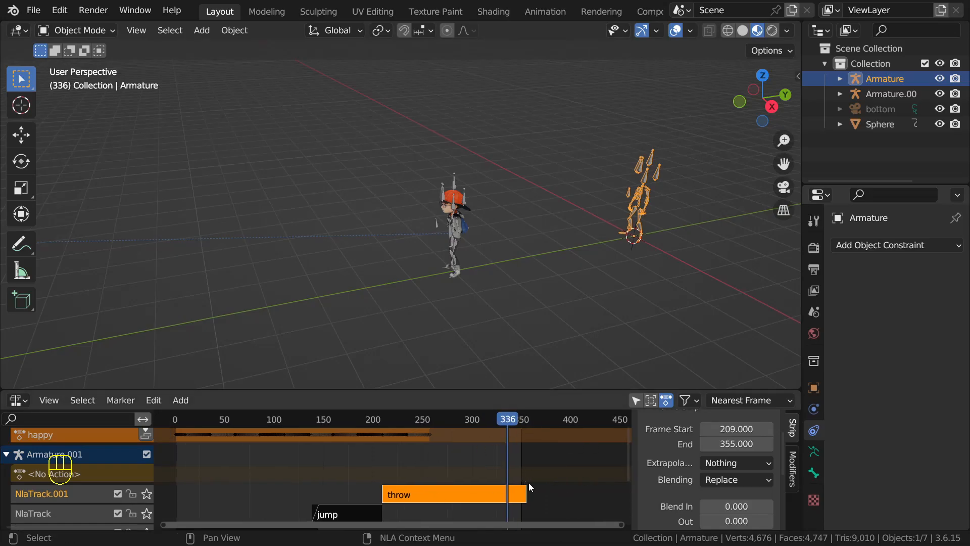
scroll(529, 486, "down", 1)
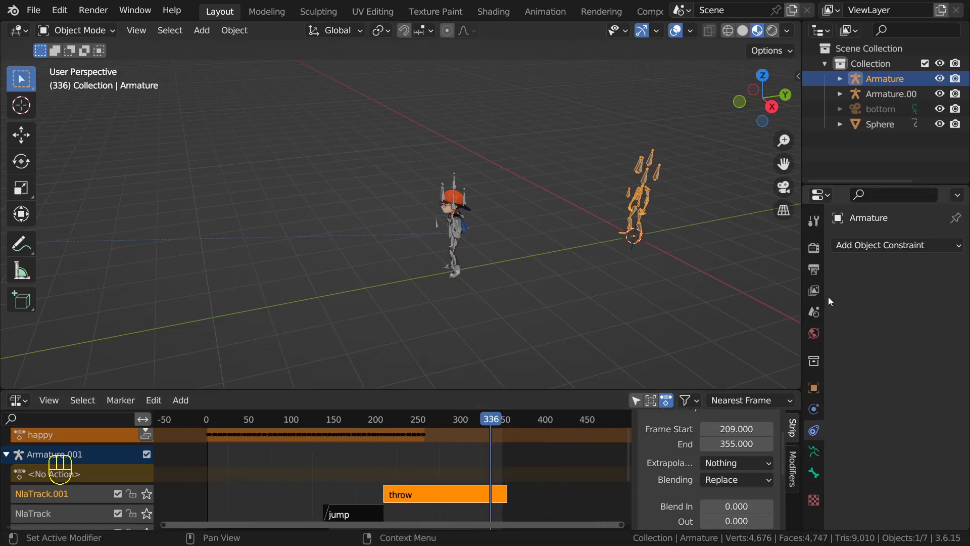
- Set the scene's end frame to 500 in the output frame range
left_click(813, 275)
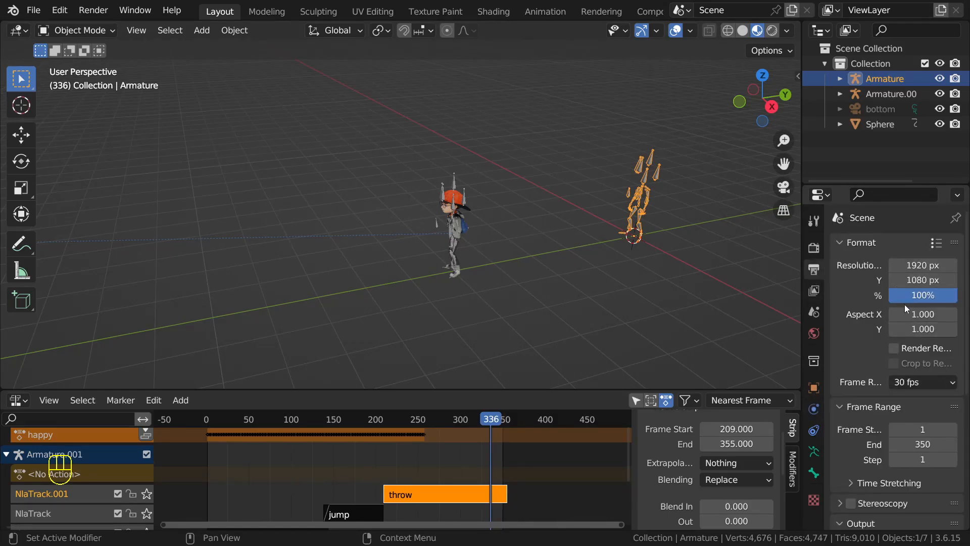
left_click(915, 447)
type("5")
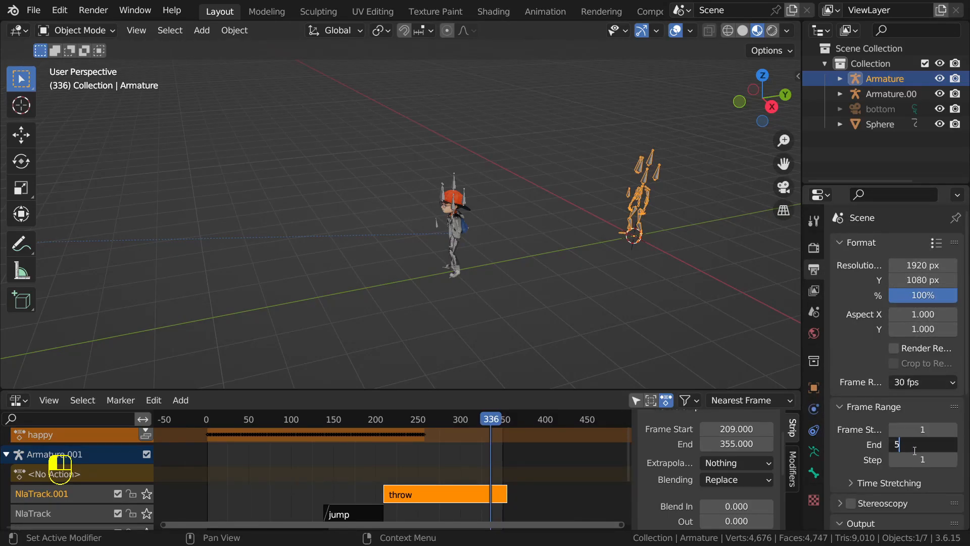
type("00")
key("Return")
- Delete the imported Victory armature from the scene
scroll(397, 472, "down", 3)
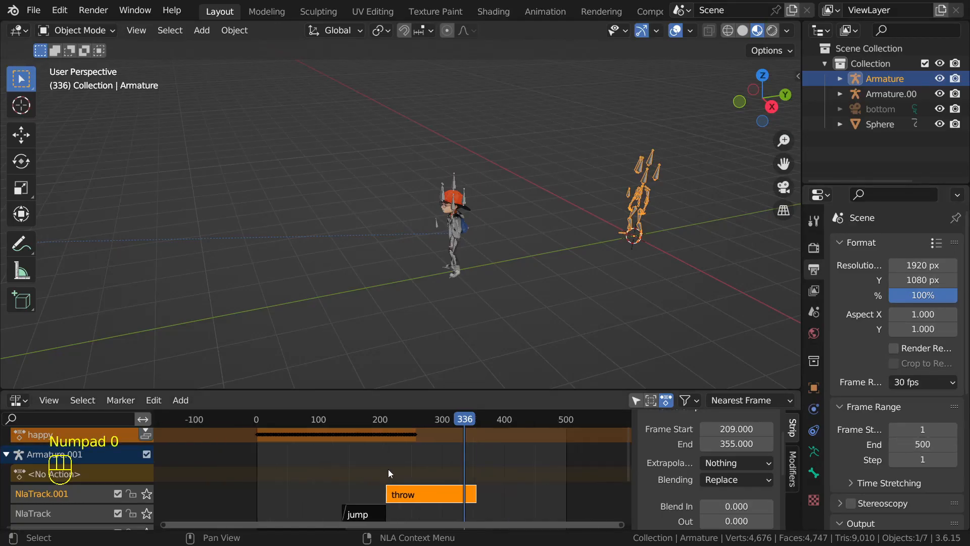
scroll(413, 441, "up", 3)
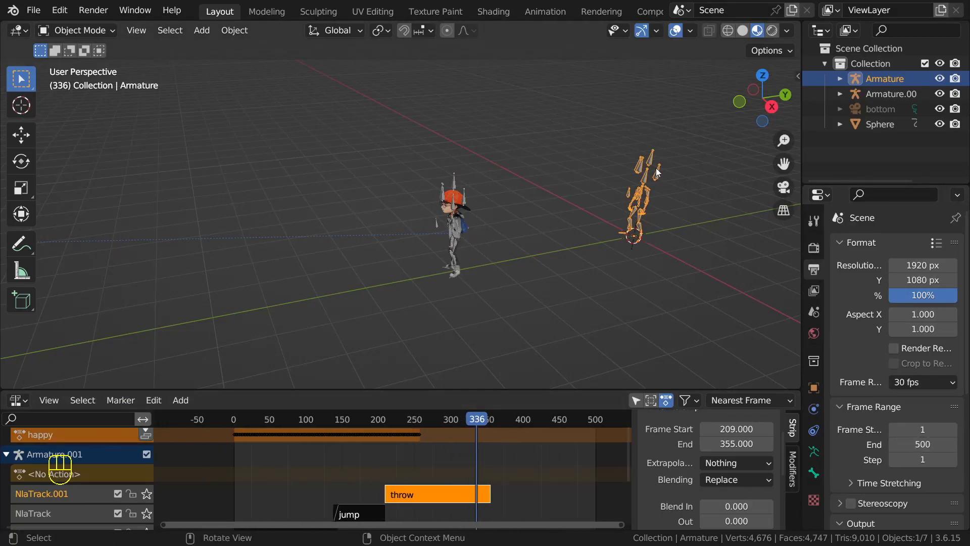
key("Delete")
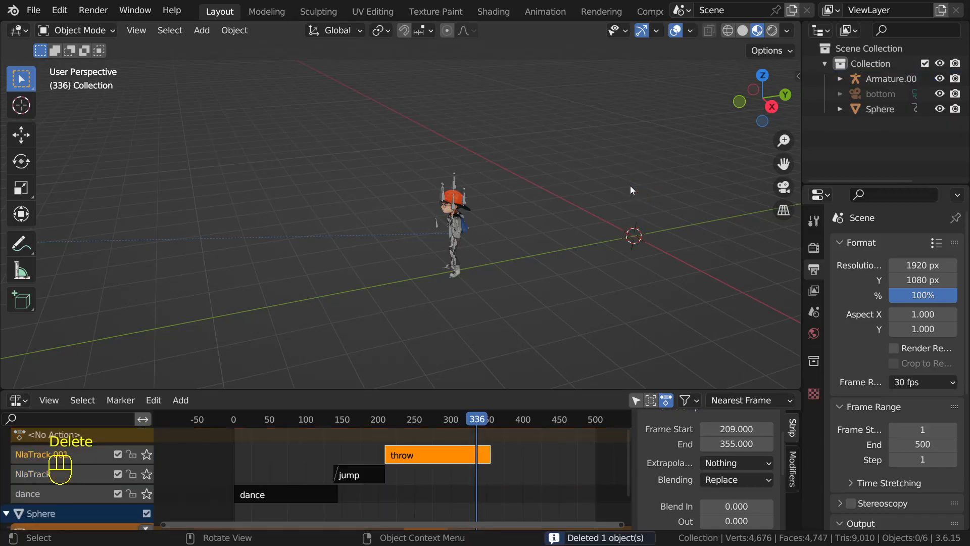
- Move to frame 342 near the end of the throw strip and view the character in right orthographic view
left_click_drag(479, 422, 481, 473)
middle_click_drag(552, 220, 515, 215)
scroll(514, 214, "up", 4)
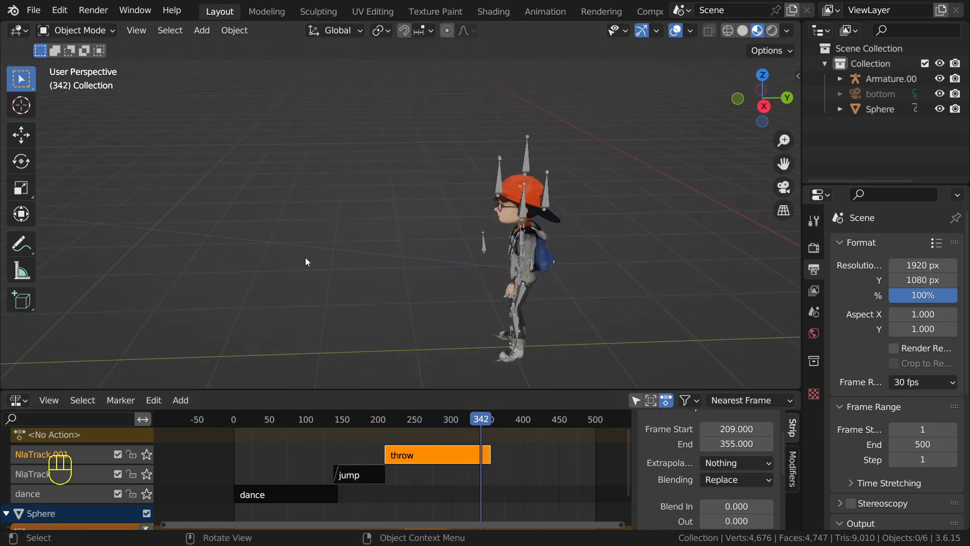
middle_click_drag(305, 259, 331, 246)
key("KP_3")
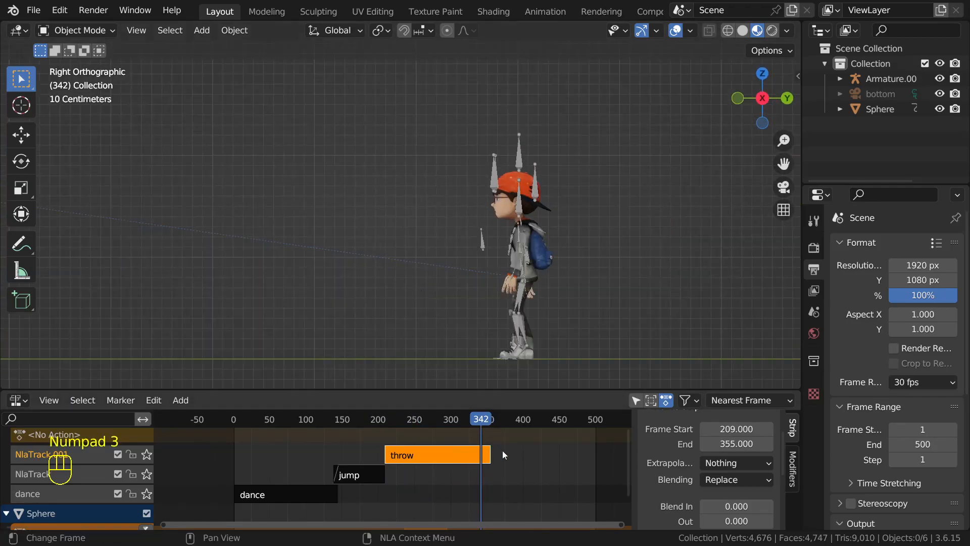
- Add the happy action as a new strip at frame 342 above the throw strip
left_click(174, 401)
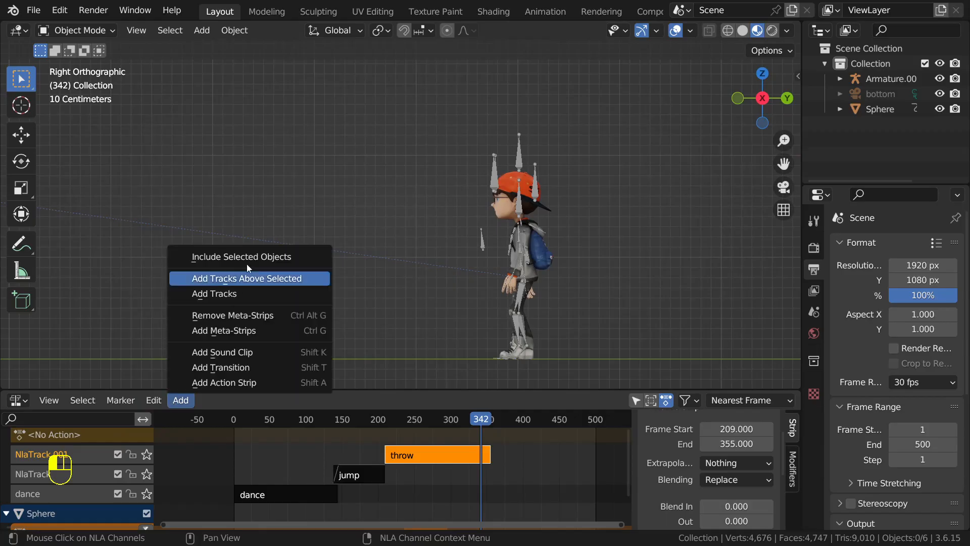
left_click(230, 382)
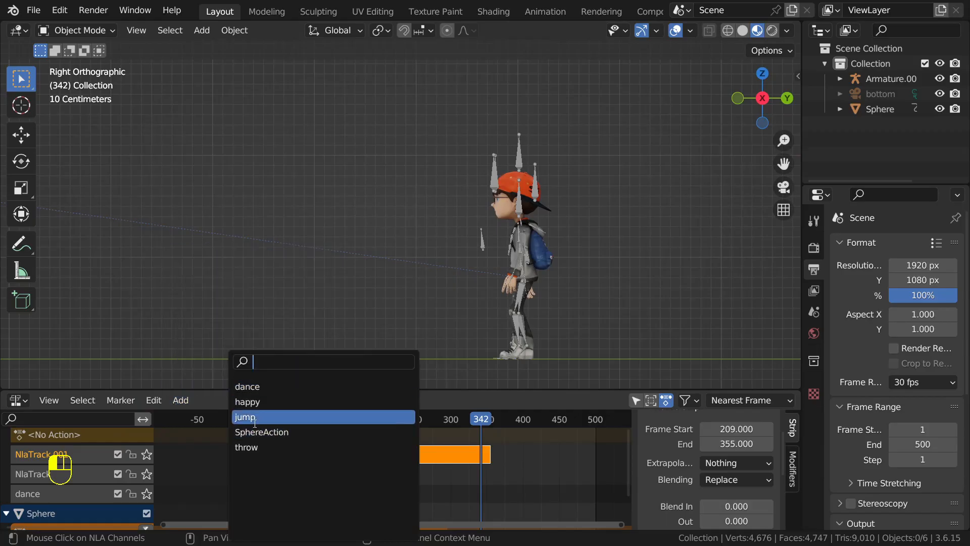
left_click(263, 403)
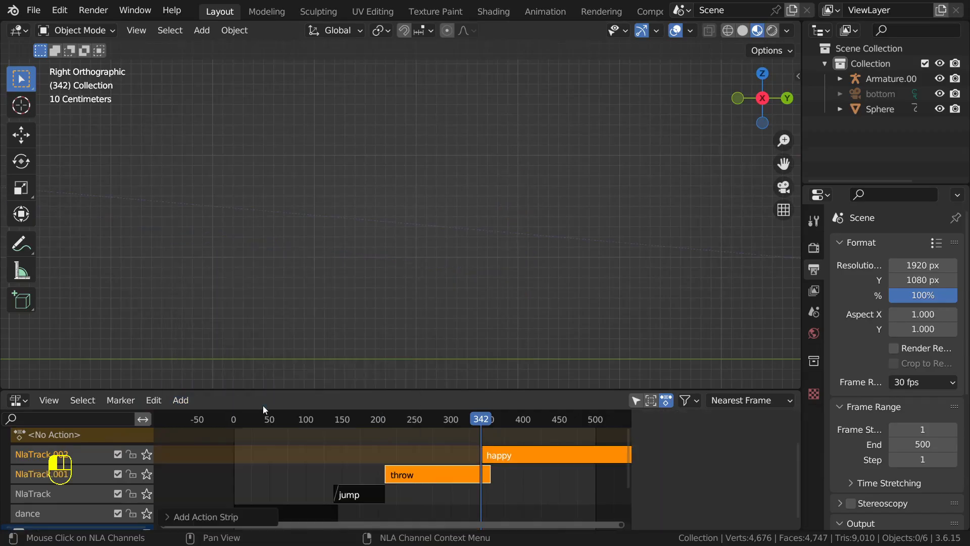
- Scrub back to frame 308 in the throw strip and set the happy strip's extrapolation to Nothing
scroll(511, 247, "down", 5)
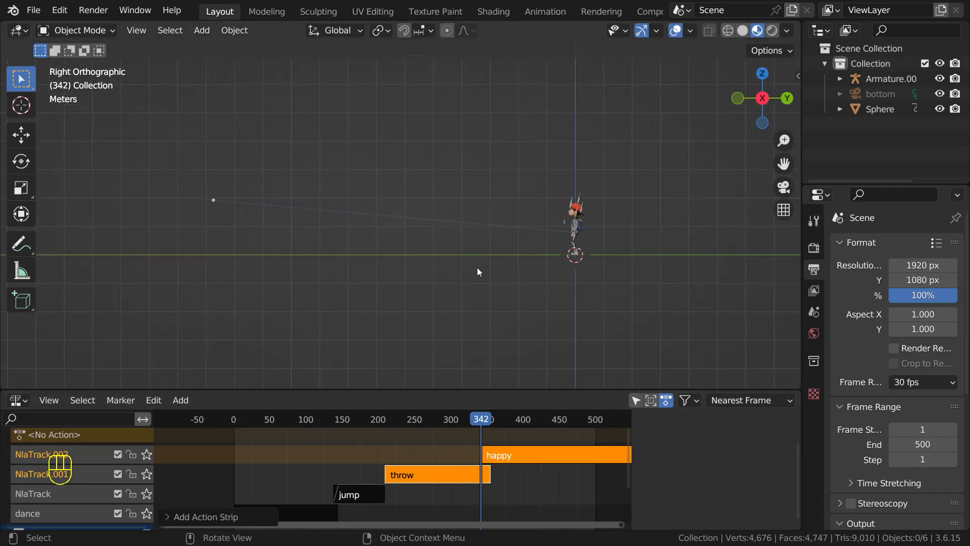
left_click_drag(475, 419, 456, 438)
key("n")
left_click(512, 449)
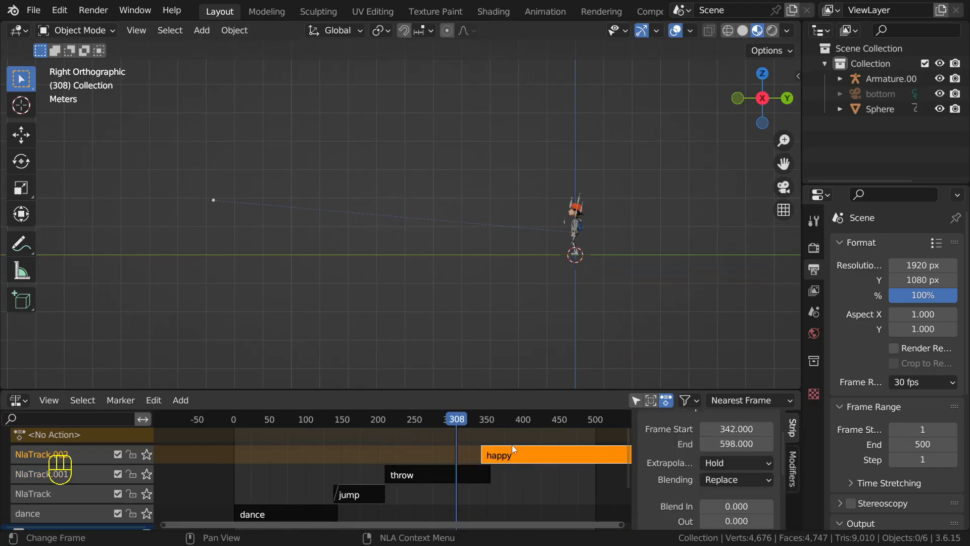
left_click(754, 462)
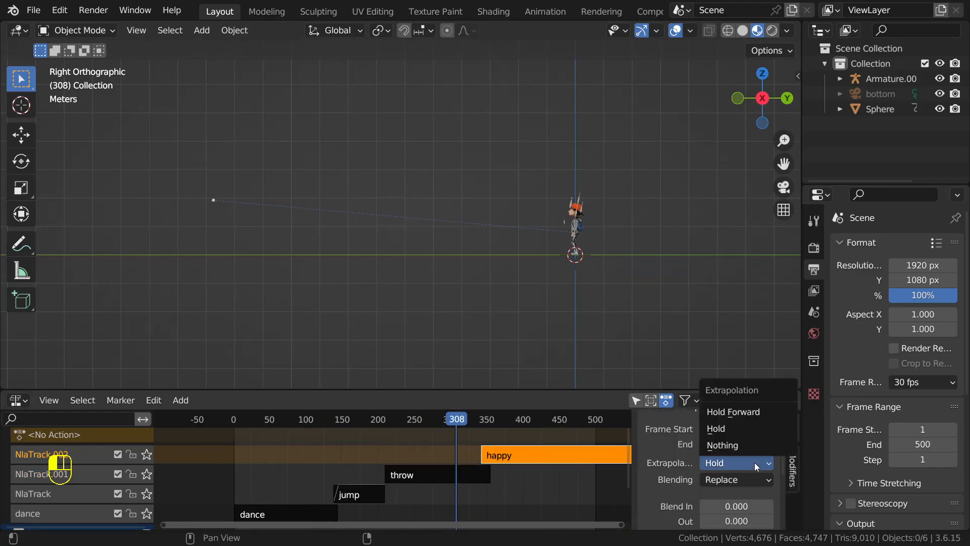
left_click(737, 445)
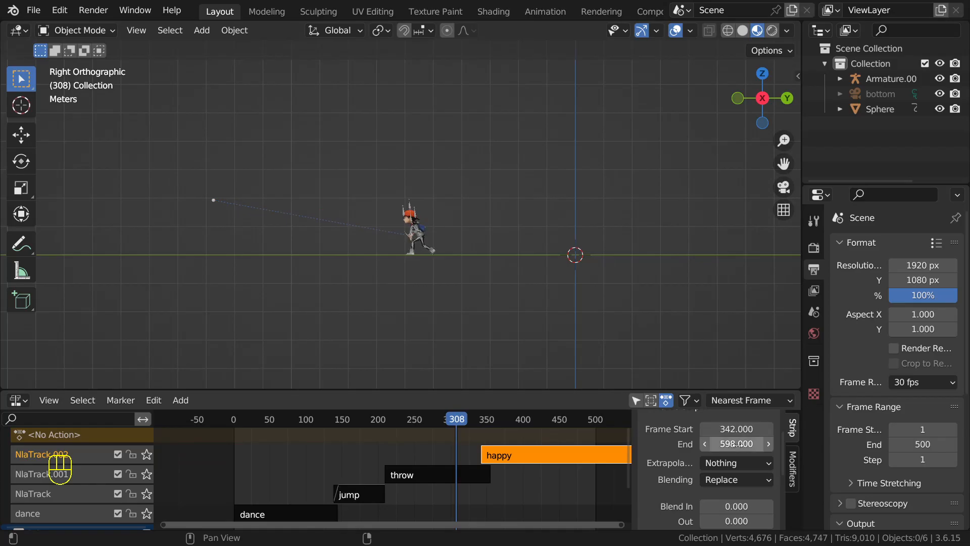
- Compare the character's position on the frames around the start of the happy strip, stopping at frame 341
left_click_drag(461, 421, 481, 478)
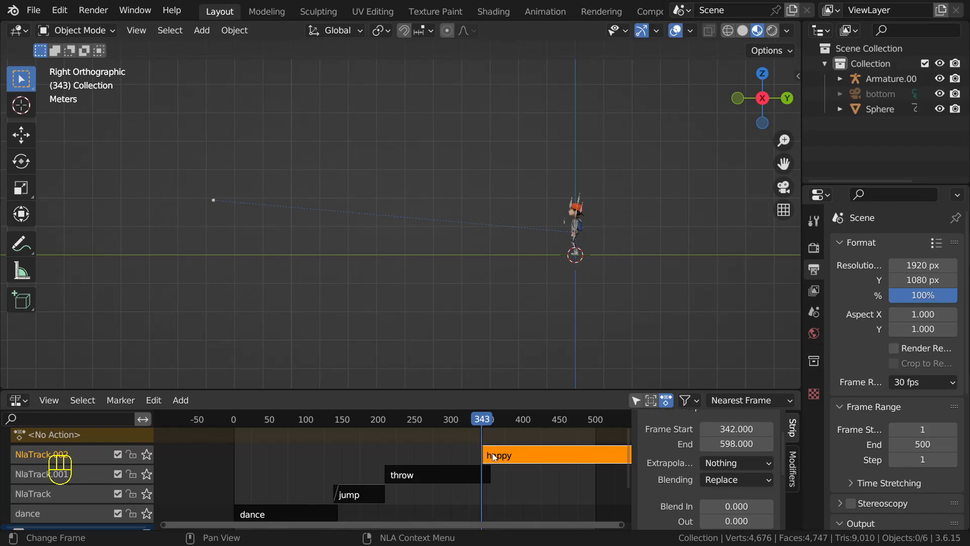
key("Right")
key("Left")
key("Left")
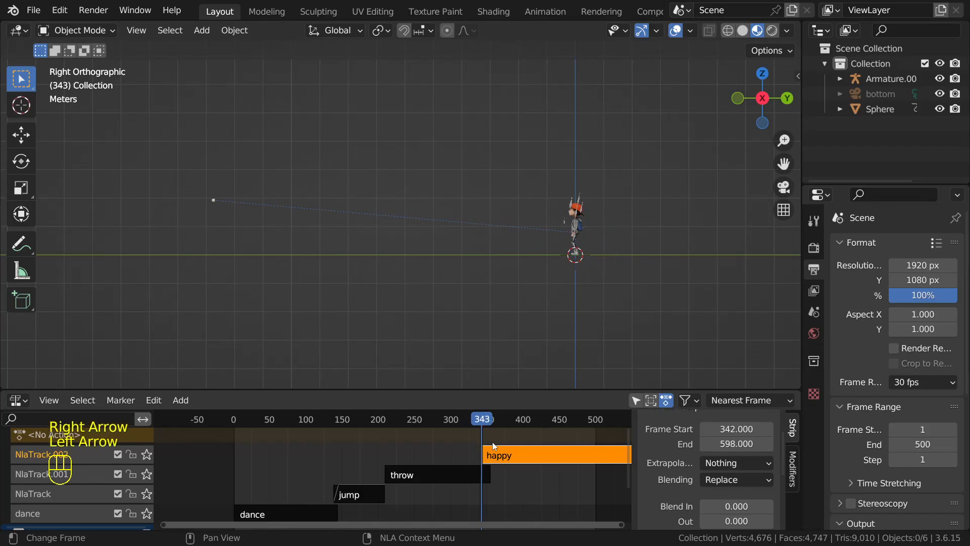
key("Left")
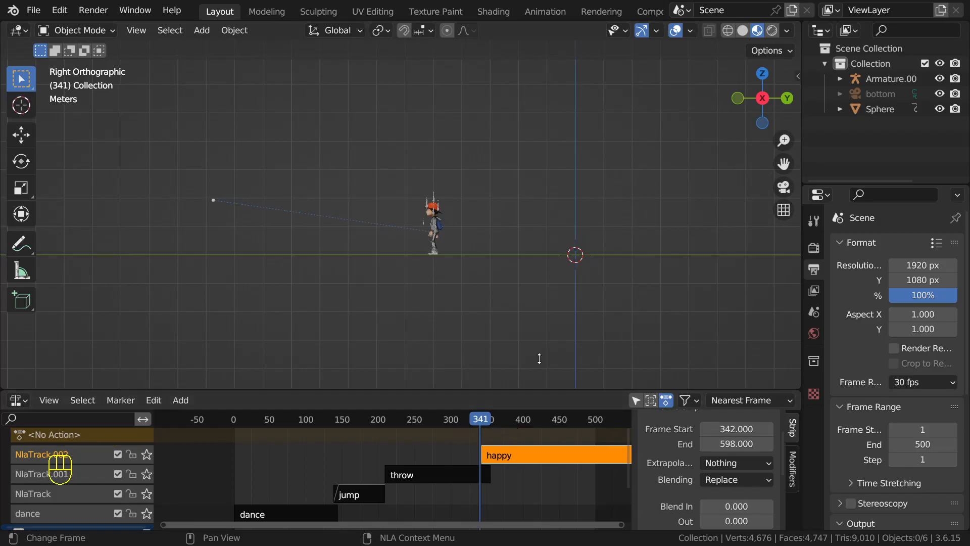
- Select the character's armature, enter Pose Mode and select the mixamorig:Hips bone
scroll(466, 252, "up", 8)
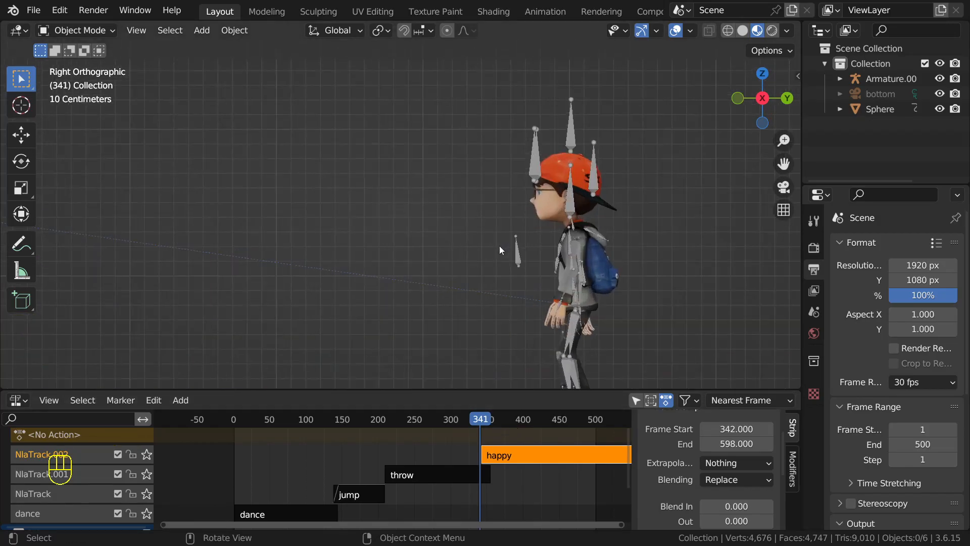
scroll(499, 246, "down", 2)
scroll(441, 228, "down", 2)
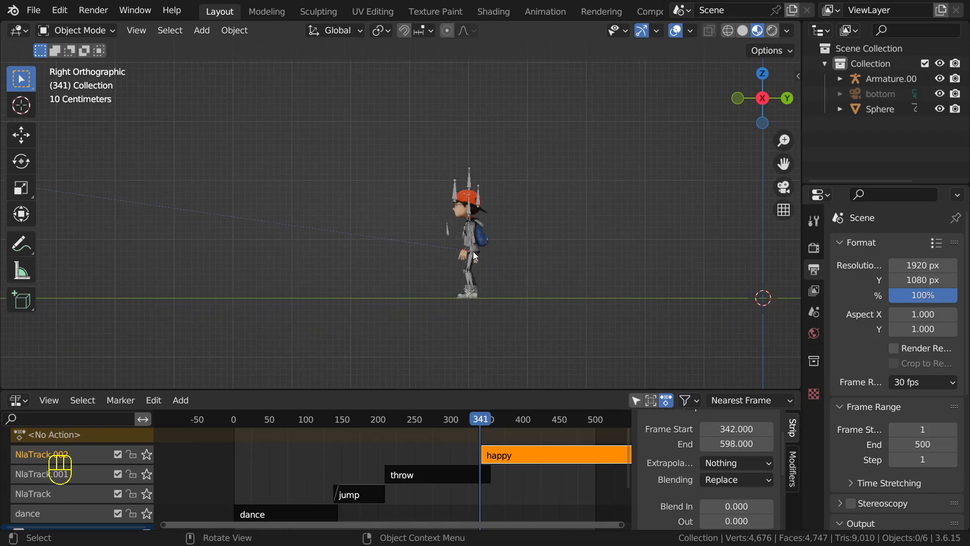
left_click(470, 175)
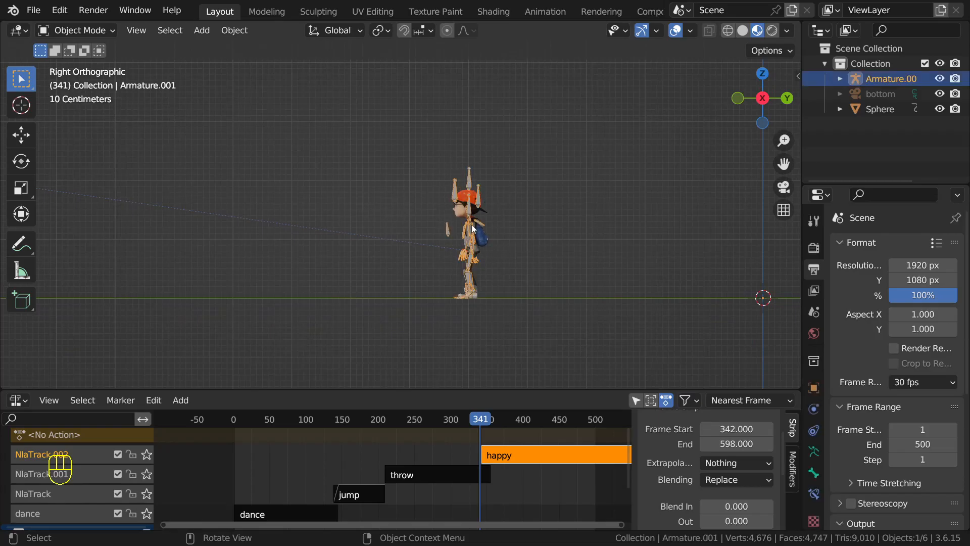
key("ctrl+Tab")
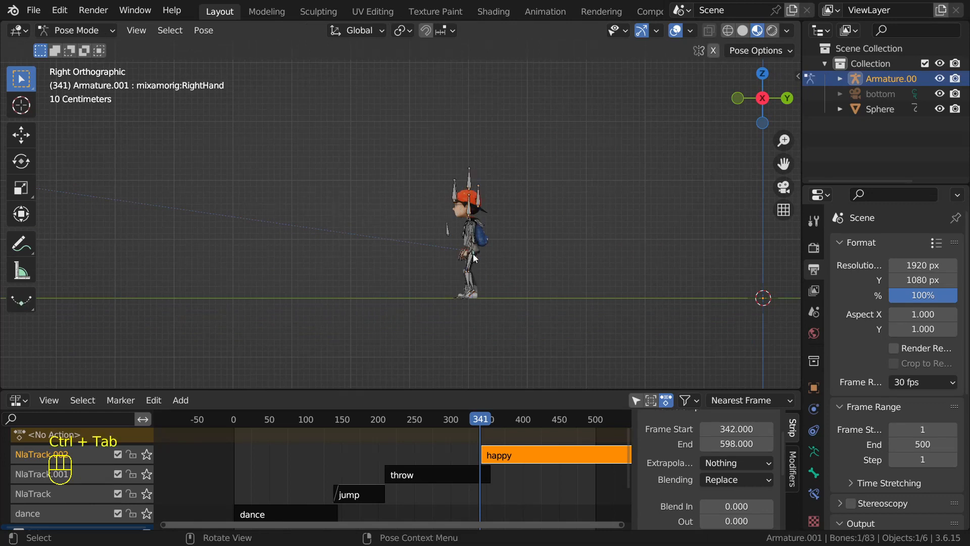
middle_click_drag(475, 257, 519, 247)
scroll(519, 248, "up", 5)
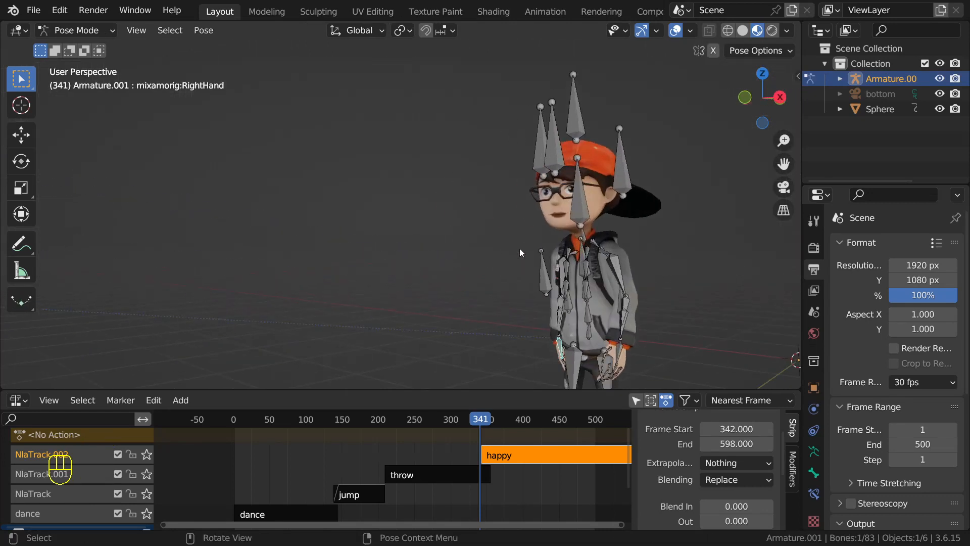
left_click(590, 333)
- Snap the 3D cursor to the selected hips bone in right orthographic view at frame 341
key("KP_Decimal")
scroll(505, 259, "down", 12)
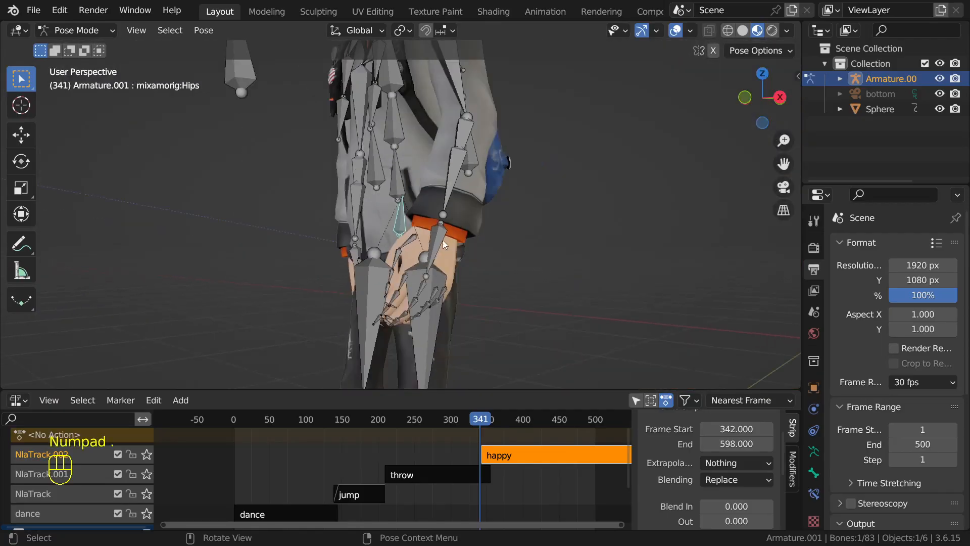
middle_click_drag(437, 240, 367, 233)
key("KP_3")
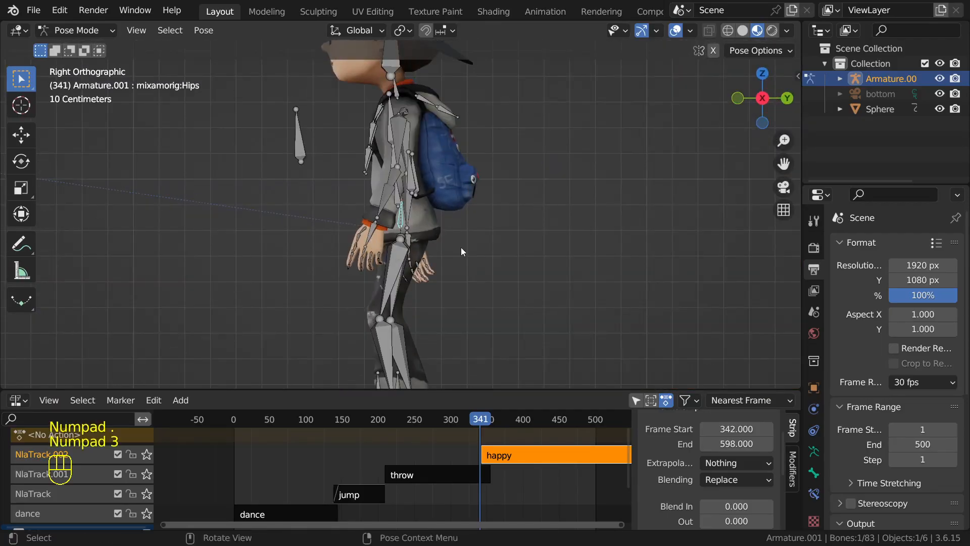
key("shift+s")
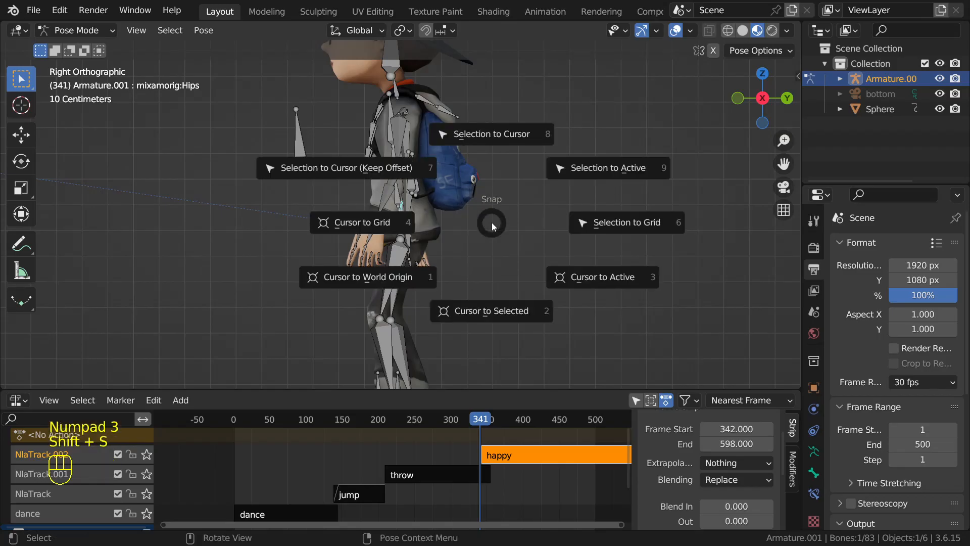
left_click(479, 312)
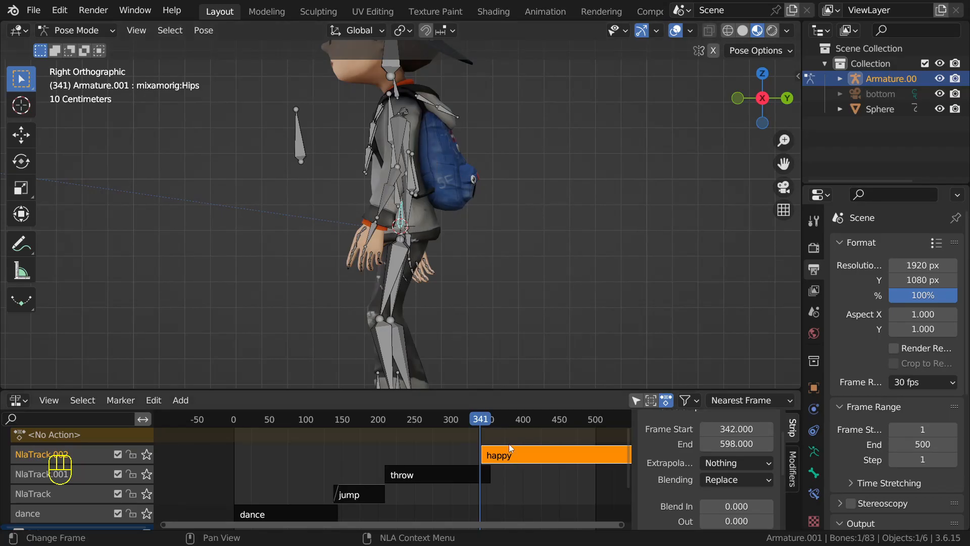
- Compare the character's position at frame 342 with the 3D cursor, then return to frame 341
key("Right")
scroll(556, 273, "down", 3)
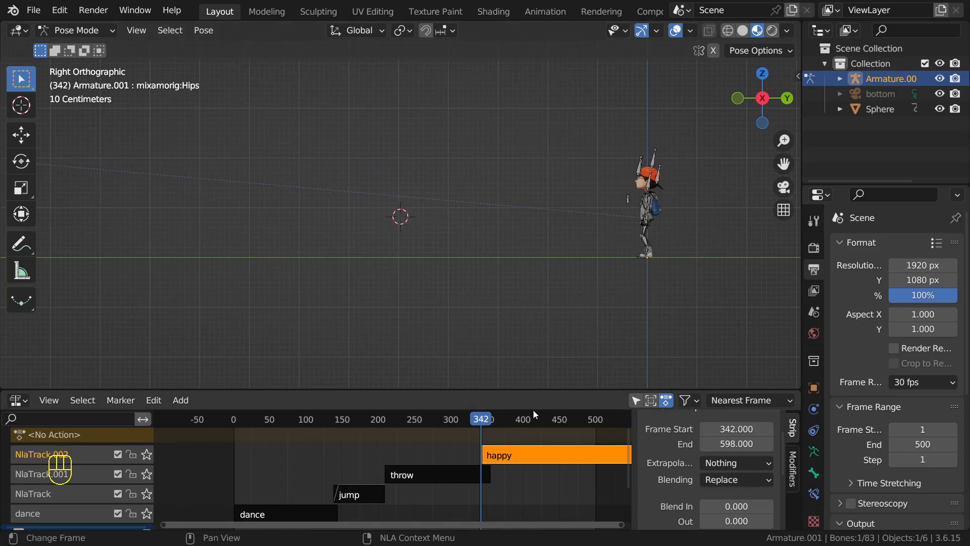
key("Left")
scroll(347, 175, "up", 5)
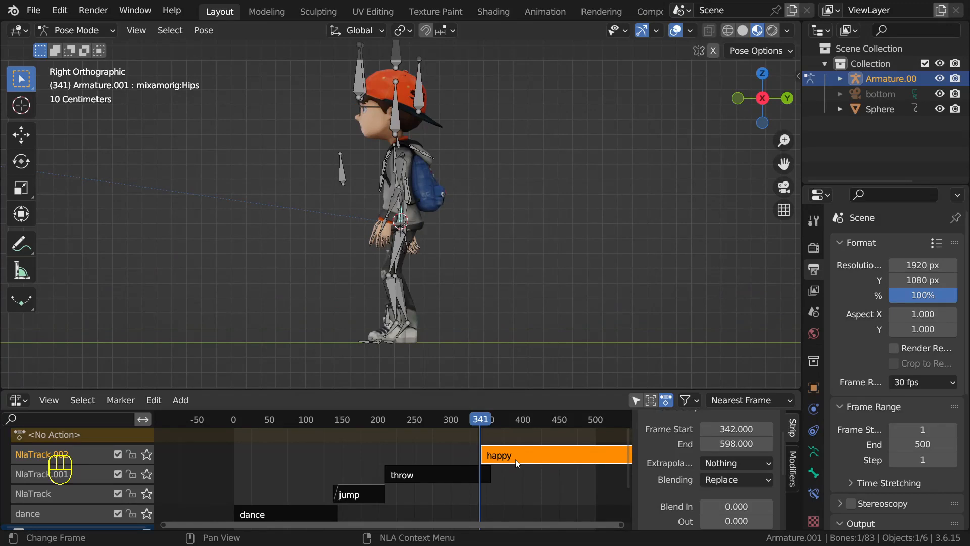
- Enter tweak mode on the happy strip and change the Nonlinear Animation area to the Graph Editor
key("Tab")
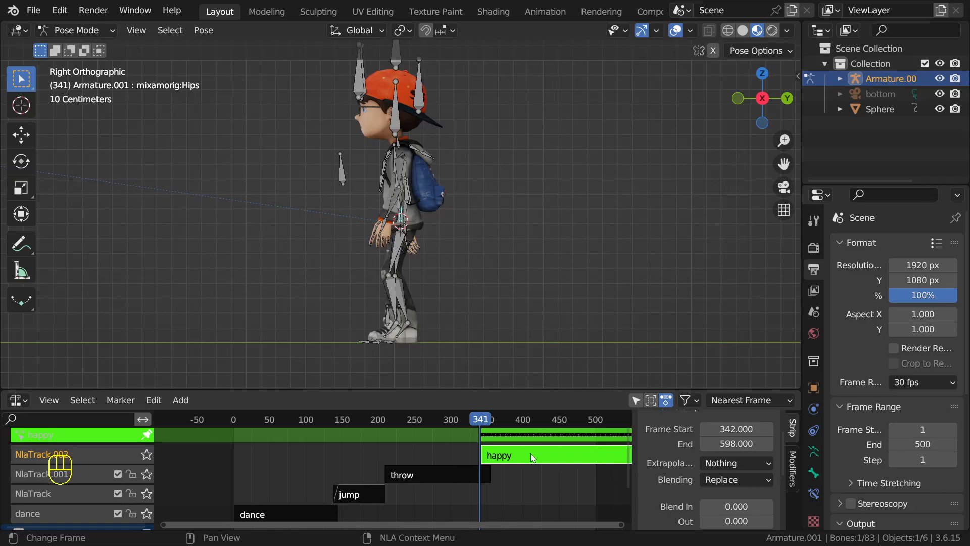
left_click(19, 399)
left_click(224, 283)
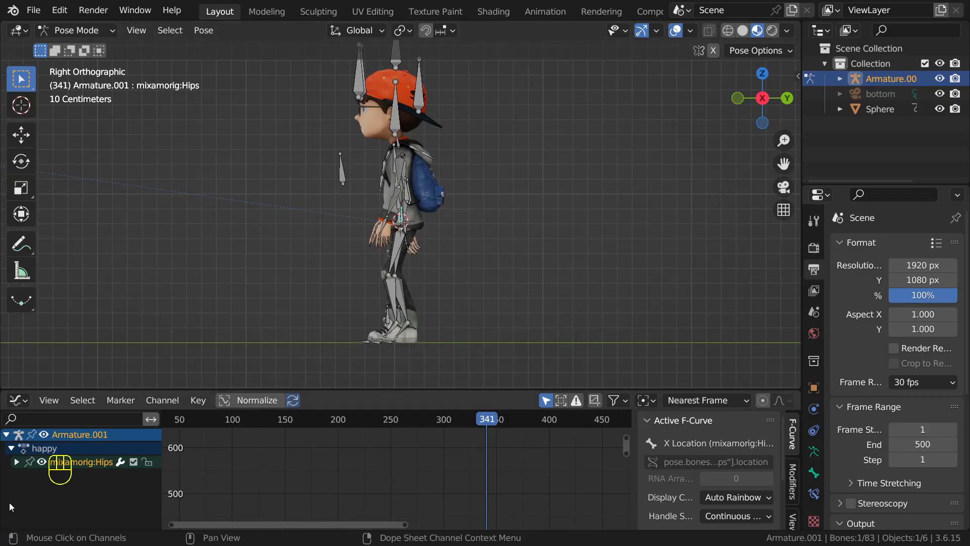
- Show only the hips bone's Z Location curve and select all of its keyframes
left_click(17, 463)
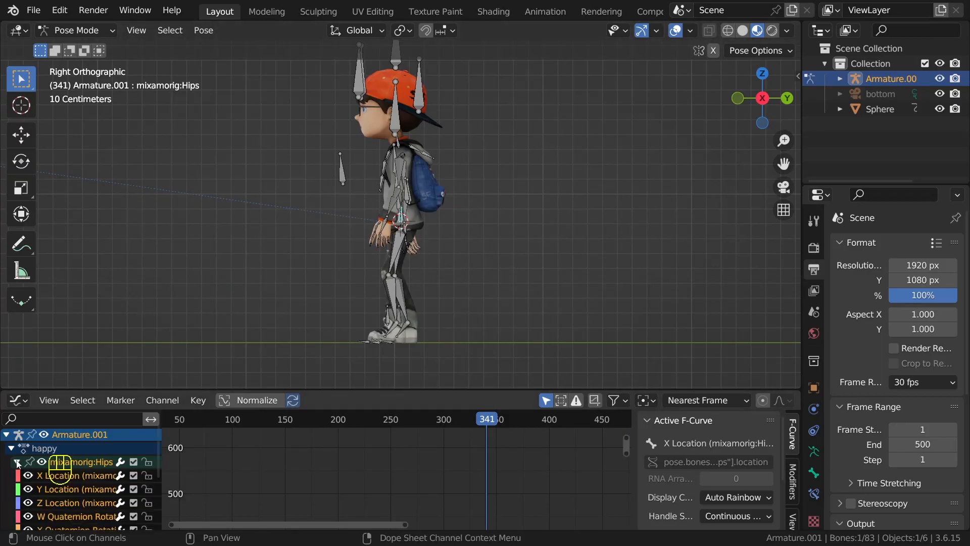
scroll(101, 507, "down", 5)
scroll(73, 489, "up", 3)
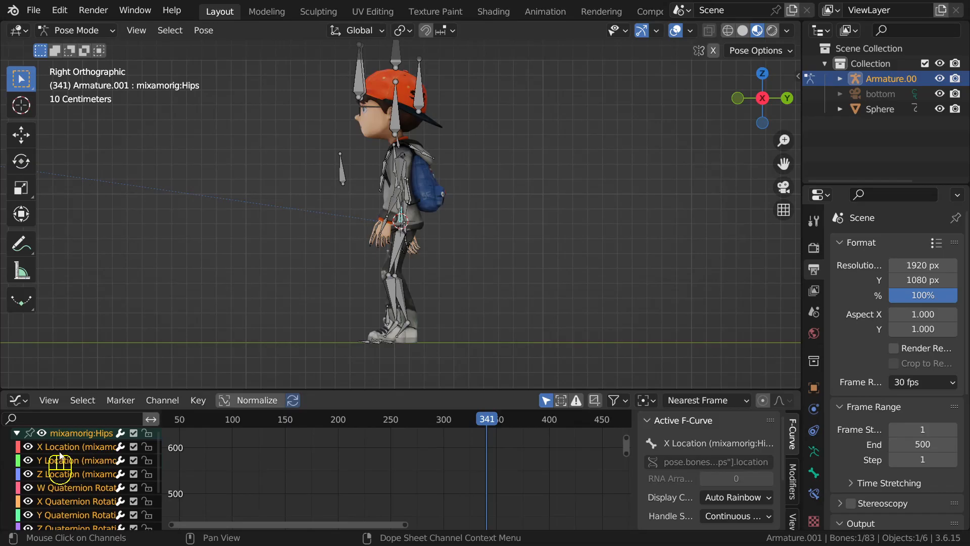
left_click(42, 434)
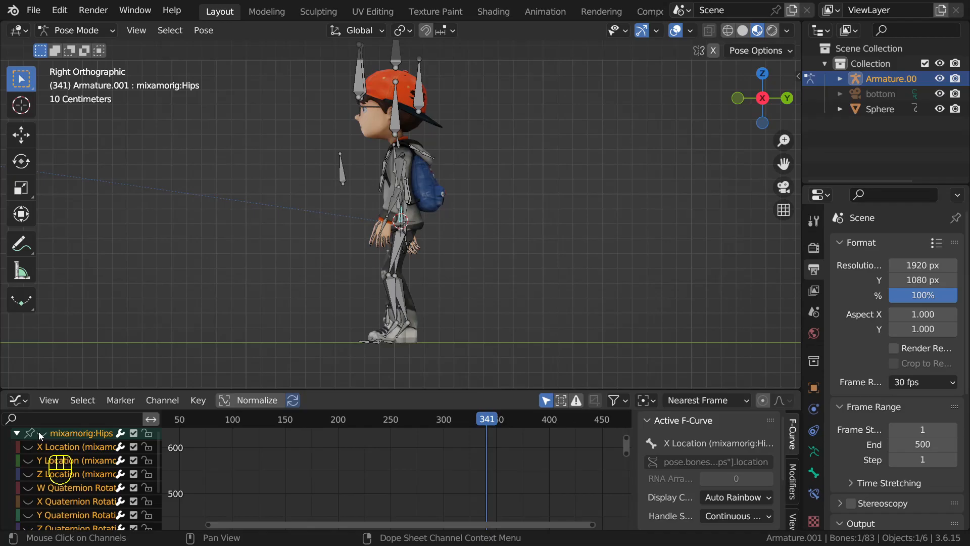
middle_click_drag(408, 298, 393, 344)
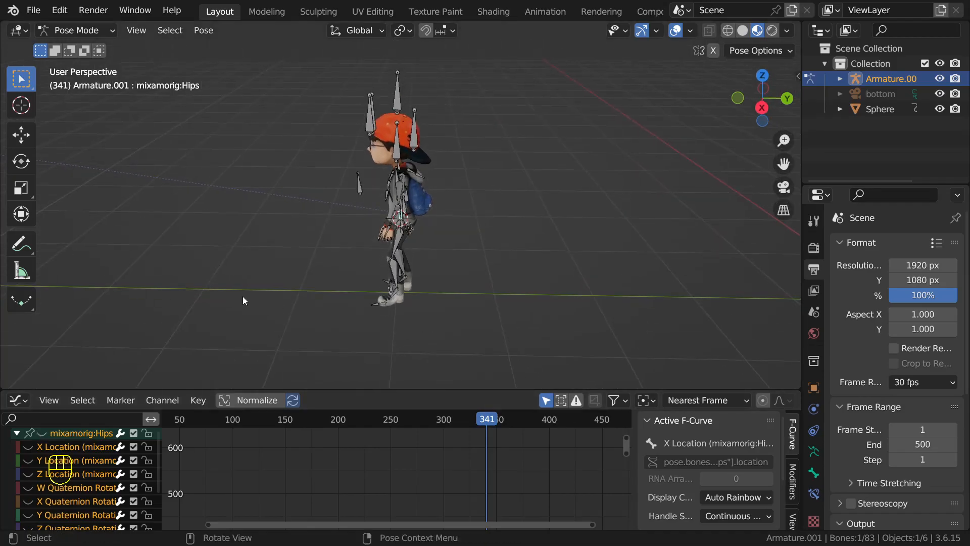
scroll(473, 286, "down", 3)
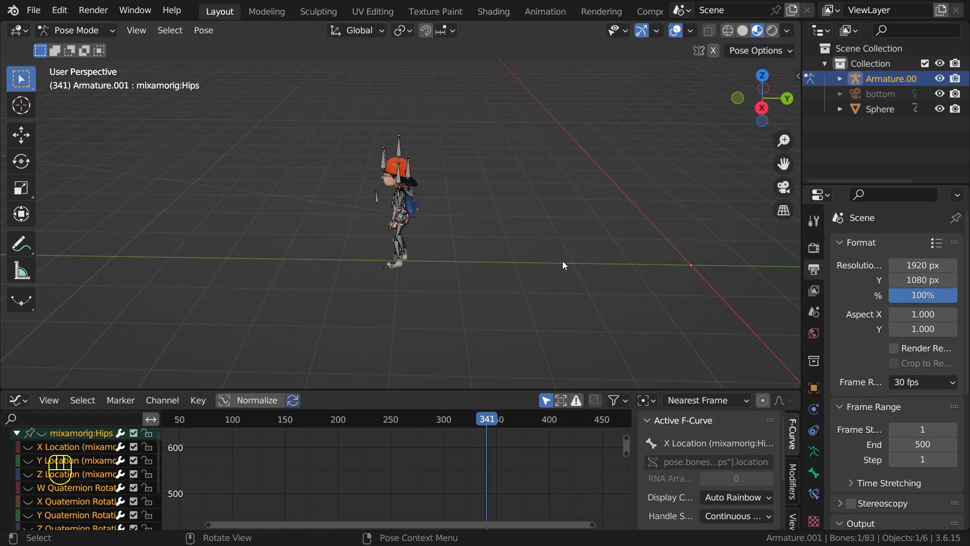
left_click(28, 474)
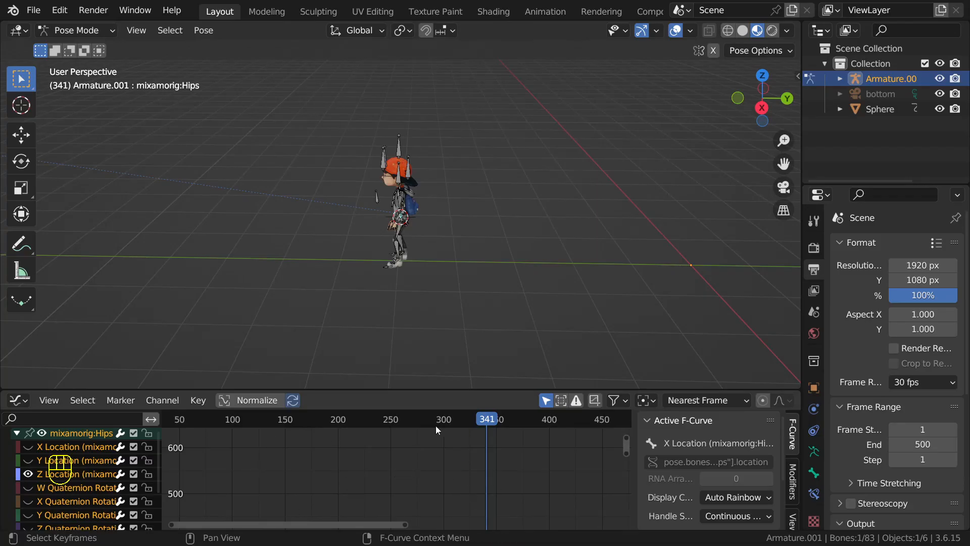
key("a")
key("Home")
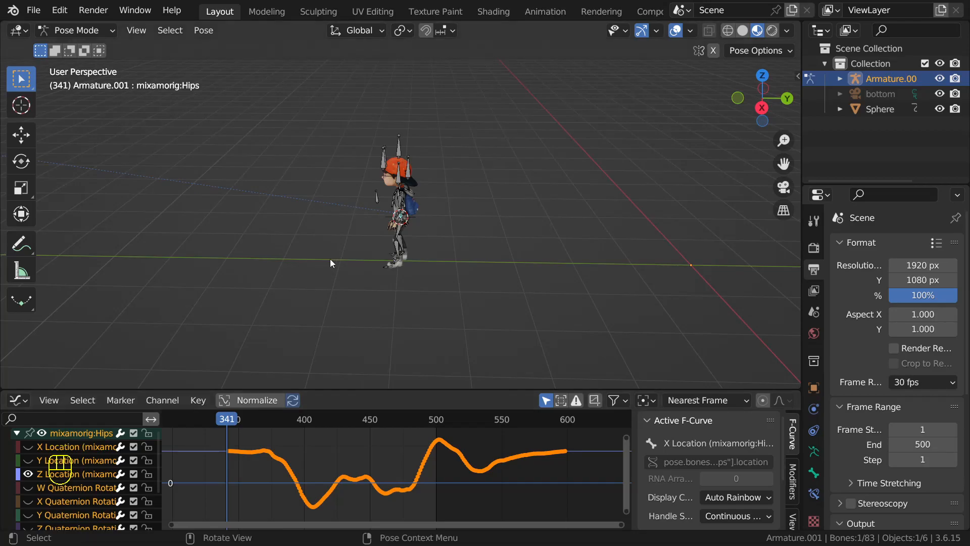
- At frame 344 in right orthographic view, raise the hips' Z Location curve by about 495 to bring the character to the 3D cursor
key("KP_3")
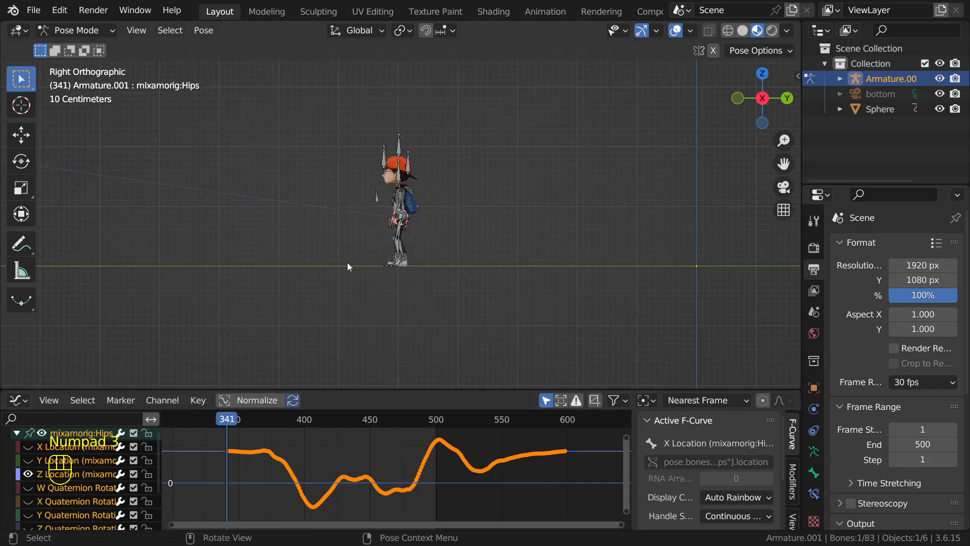
scroll(347, 266, "up", 5)
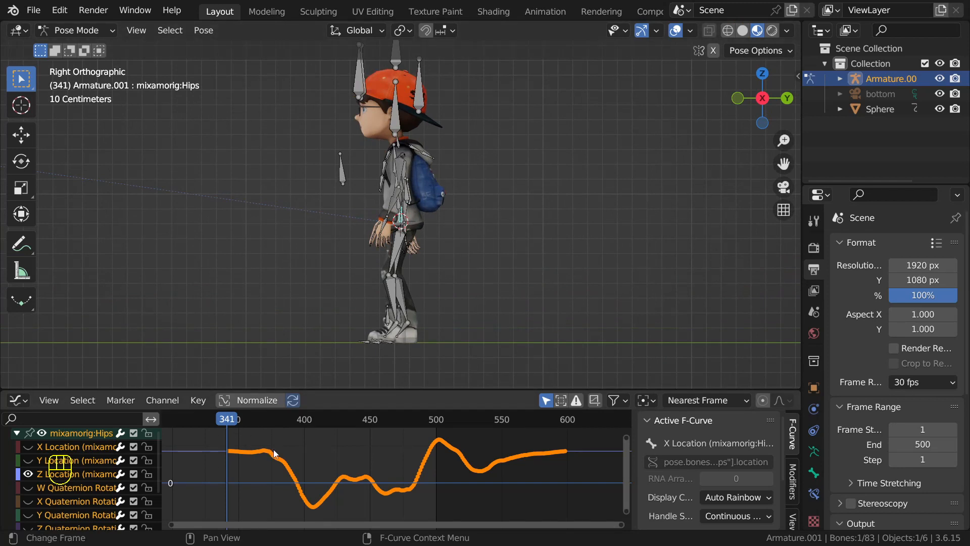
key("Right")
key("Right")
key("Right")
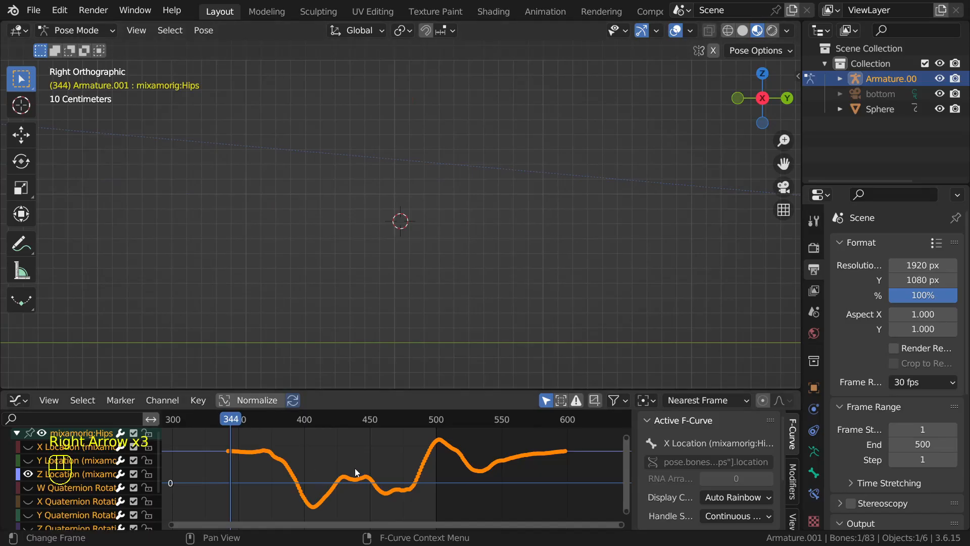
scroll(481, 264, "down", 5)
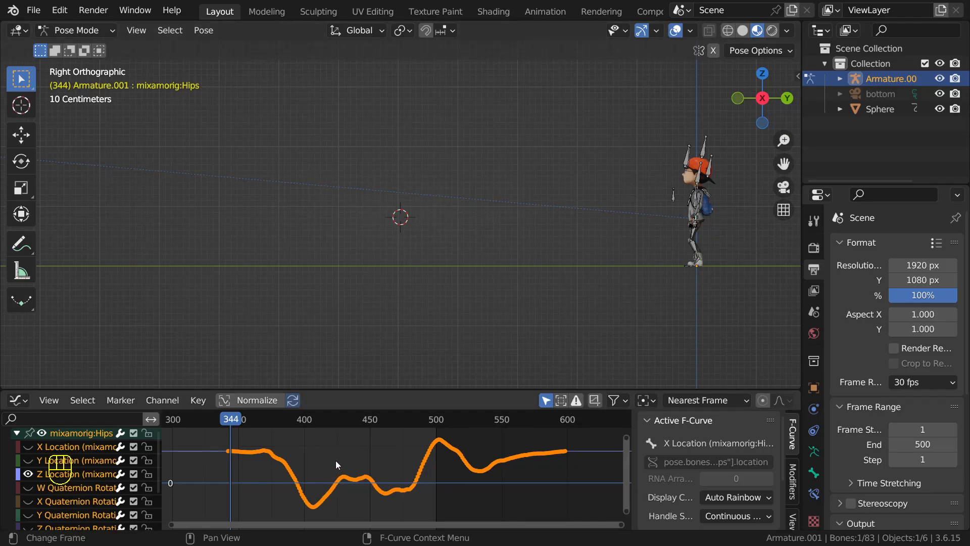
key("g")
key("y")
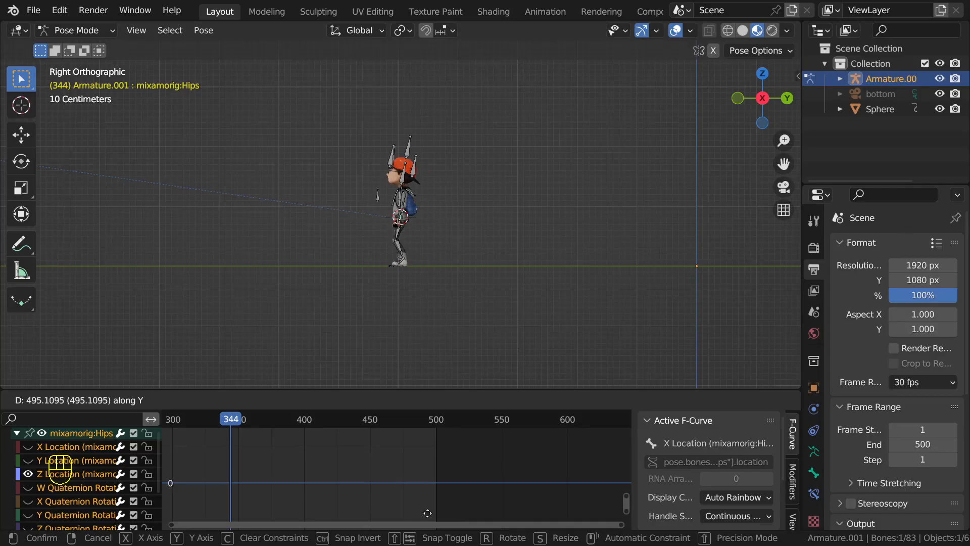
left_click(427, 513)
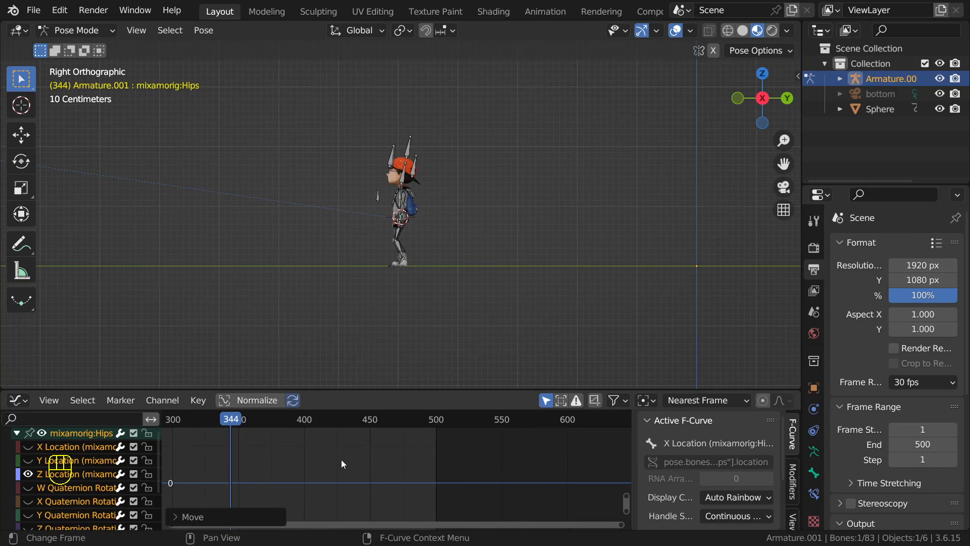
- Frame the hips bone up close and lower its Z Location curve by about 1.45 to line it up horizontally with the 3D cursor
key("Home")
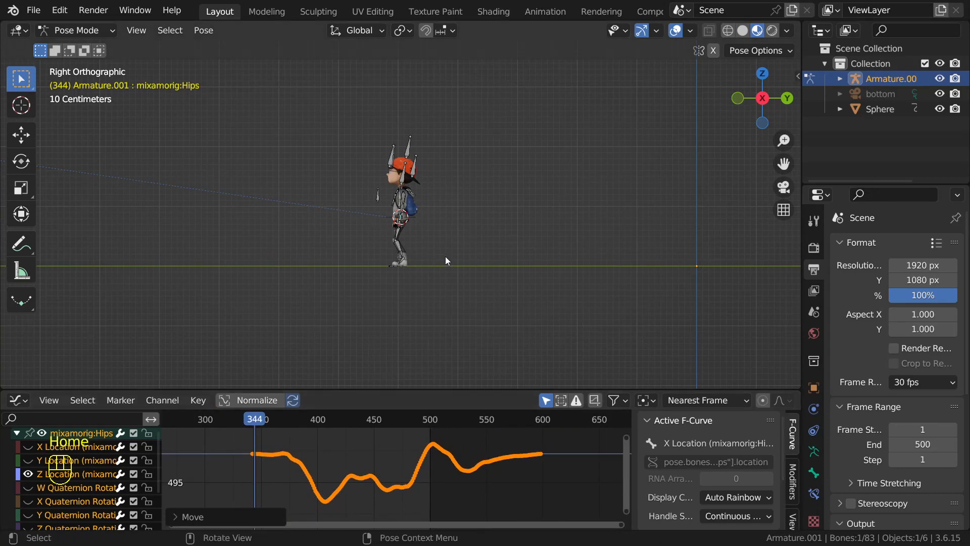
scroll(444, 256, "up", 4)
key("KP_Decimal")
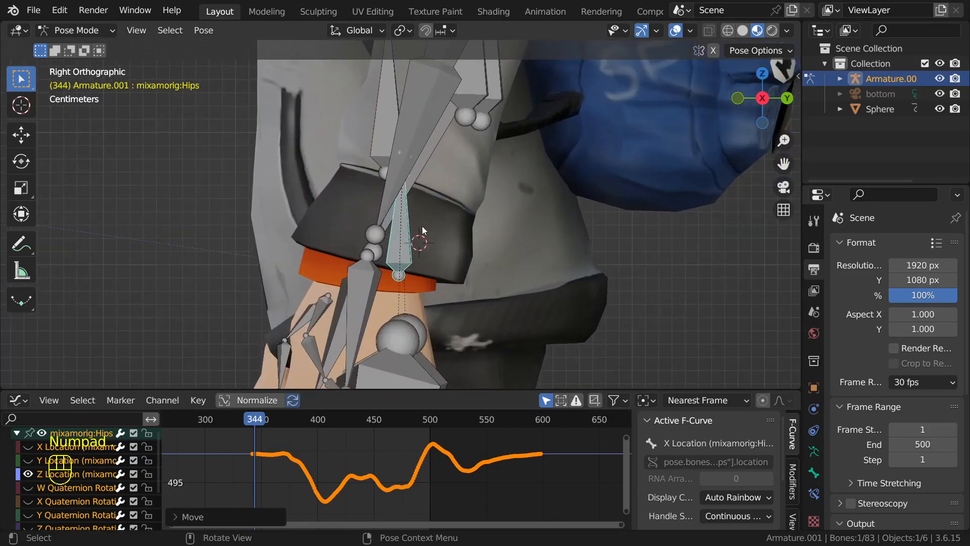
key("g")
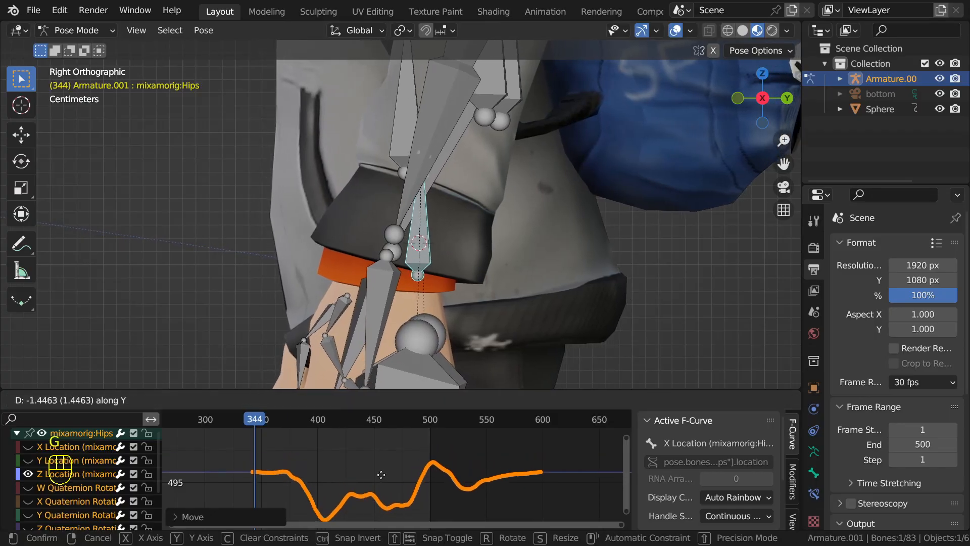
left_click(381, 474)
scroll(412, 268, "down", 3)
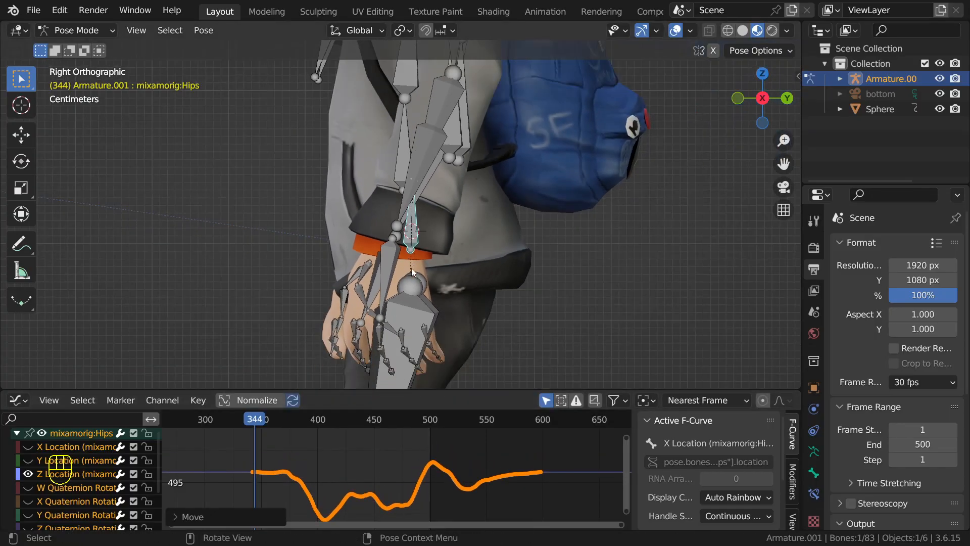
scroll(411, 268, "up", 4)
scroll(429, 252, "down", 3)
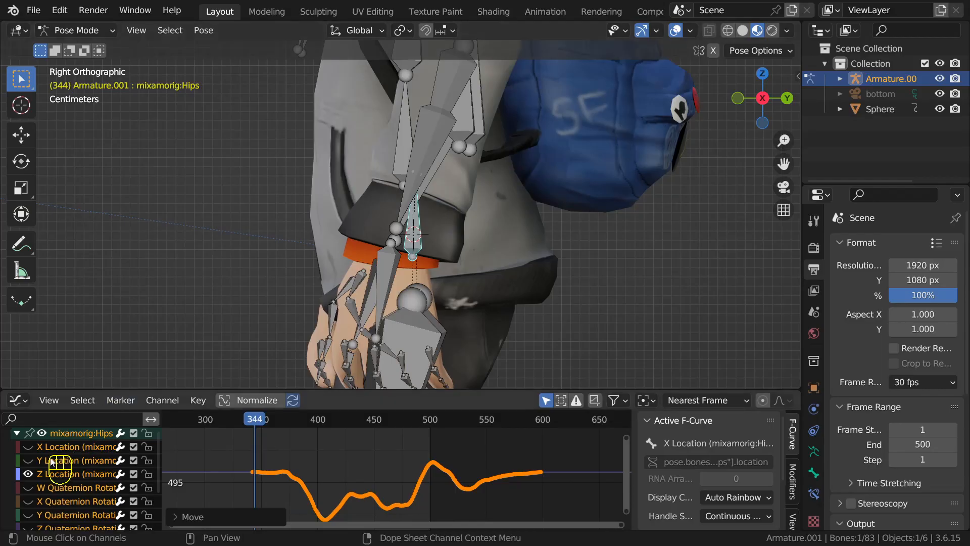
- Show only the hips' Y Location curve and shift it vertically until the bone's base meets the 3D cursor
left_click(29, 474)
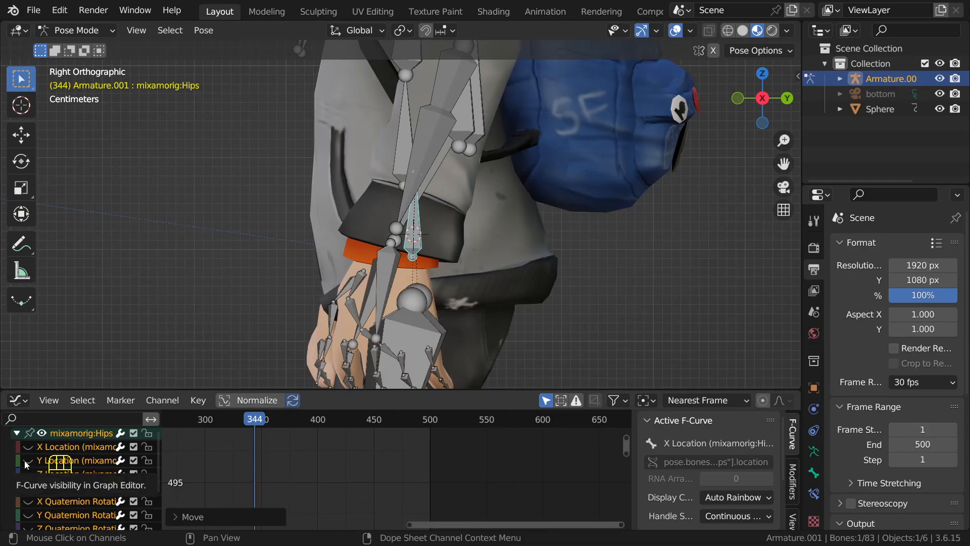
left_click(27, 460)
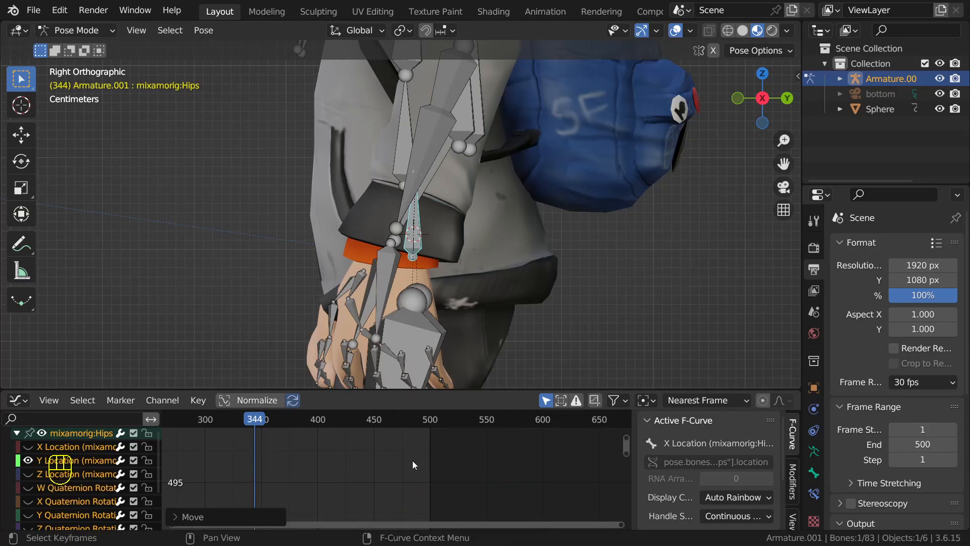
key("Home")
scroll(396, 468, "down", 2)
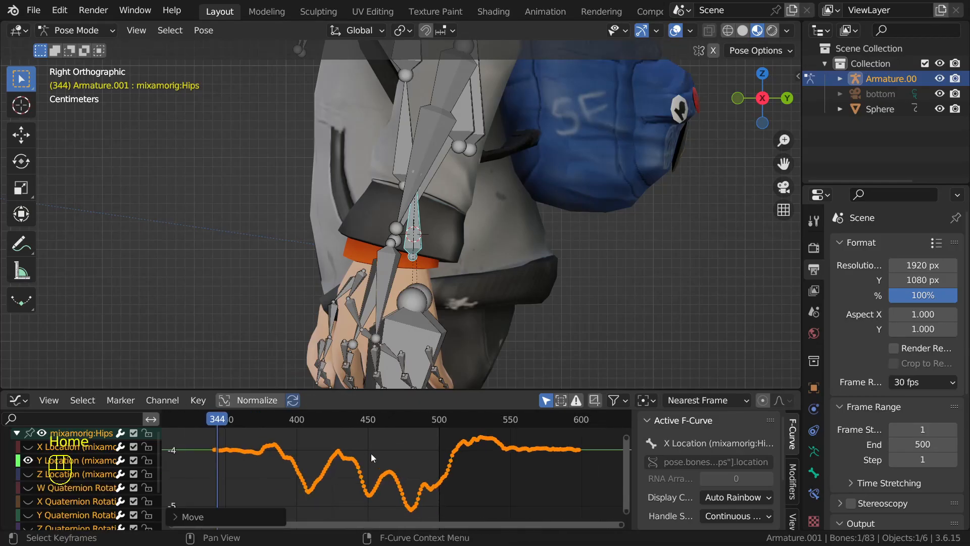
key("g")
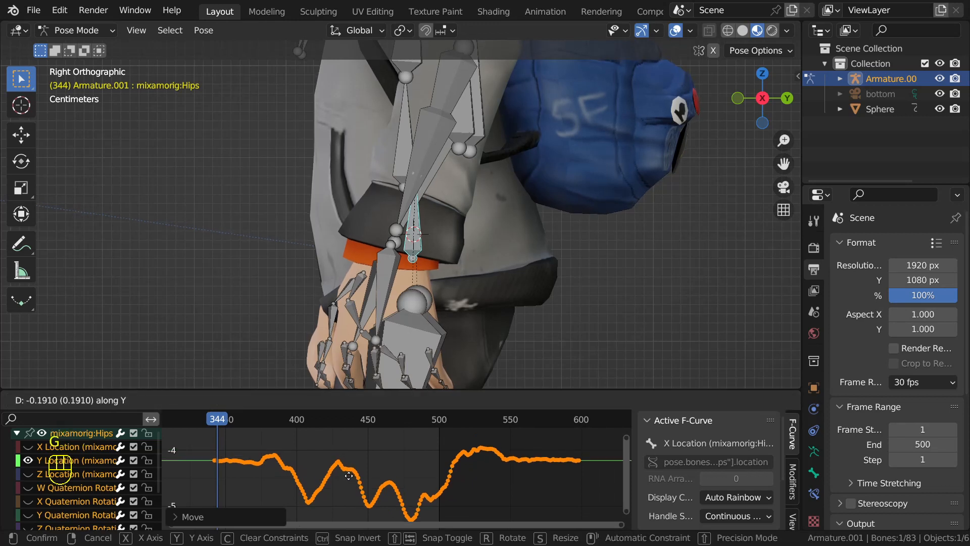
left_click(372, 449)
scroll(371, 455, "down", 4)
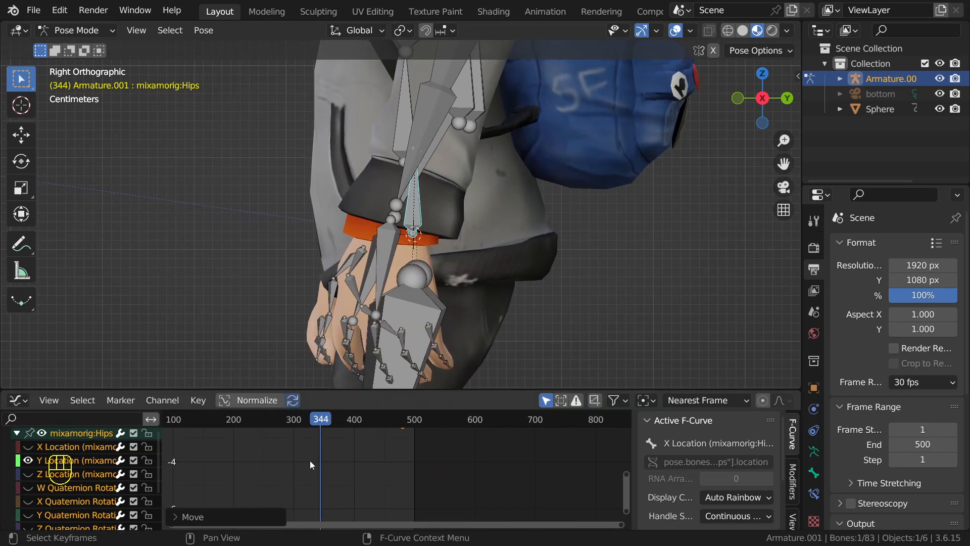
- Scrub the timeline from before the throw's end through frame 587 to review the transition into the happy action in perspective
scroll(384, 450, "down", 5)
left_click(348, 420)
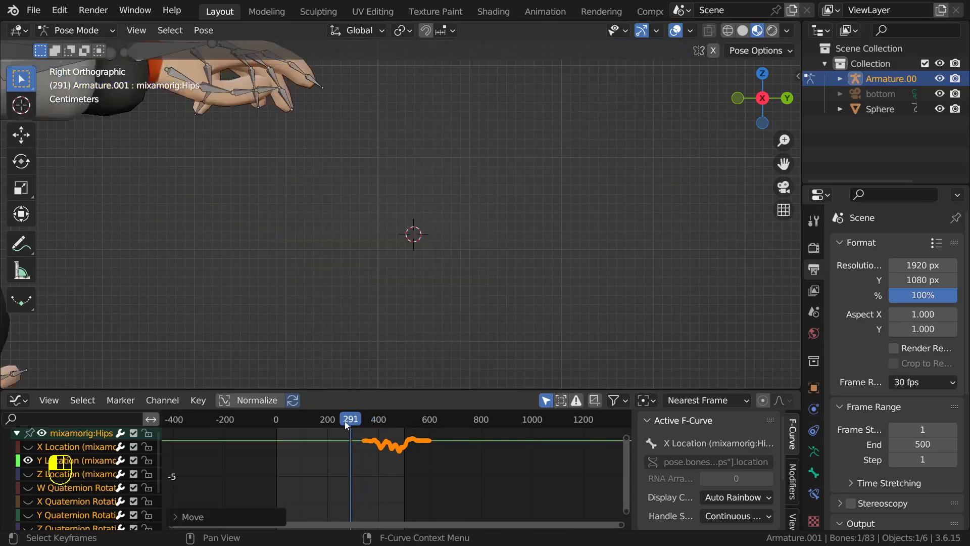
left_click_drag(345, 425, 322, 421)
middle_click_drag(508, 165, 470, 275)
left_click_drag(324, 422, 427, 445)
- Set the scene's end frame to 600
left_click(922, 445)
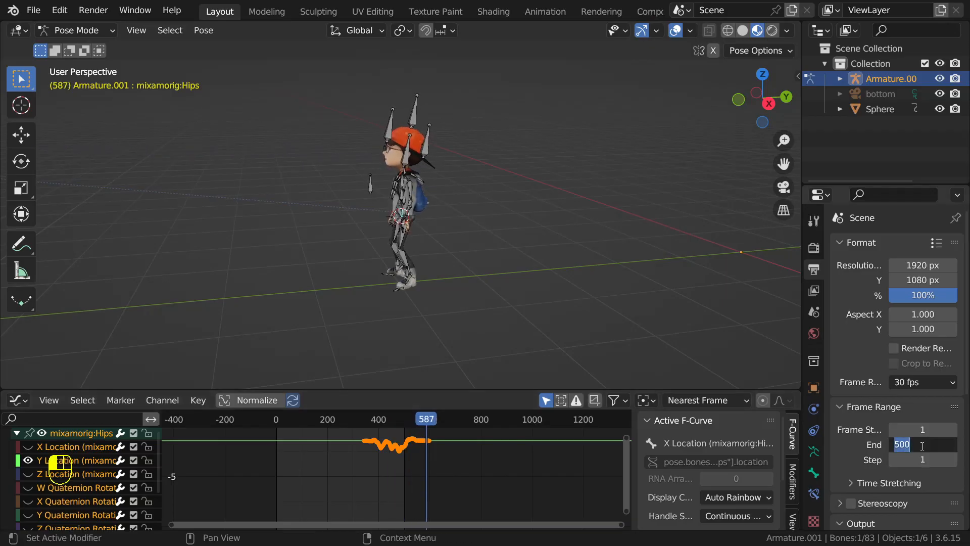
type("600")
key("Return")
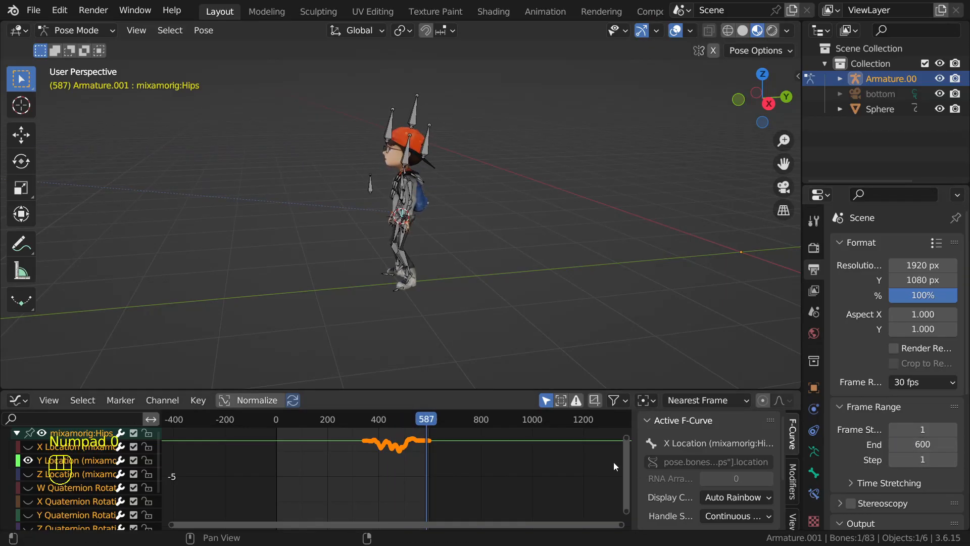
- Scrub back to frame 422, change the Graph Editor area to Nonlinear Animation and exit tweak mode on the happy strip
left_click_drag(432, 420, 384, 422)
left_click(18, 400)
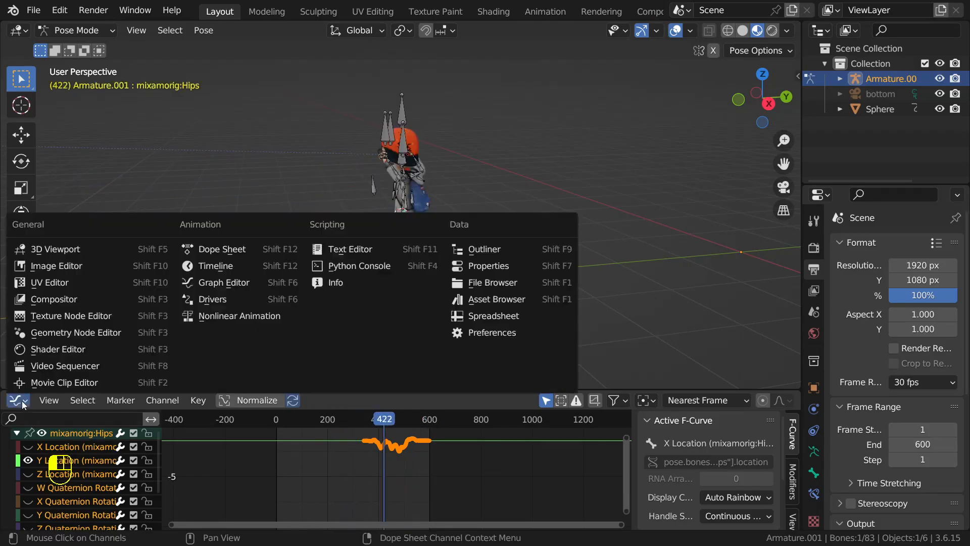
left_click(292, 313)
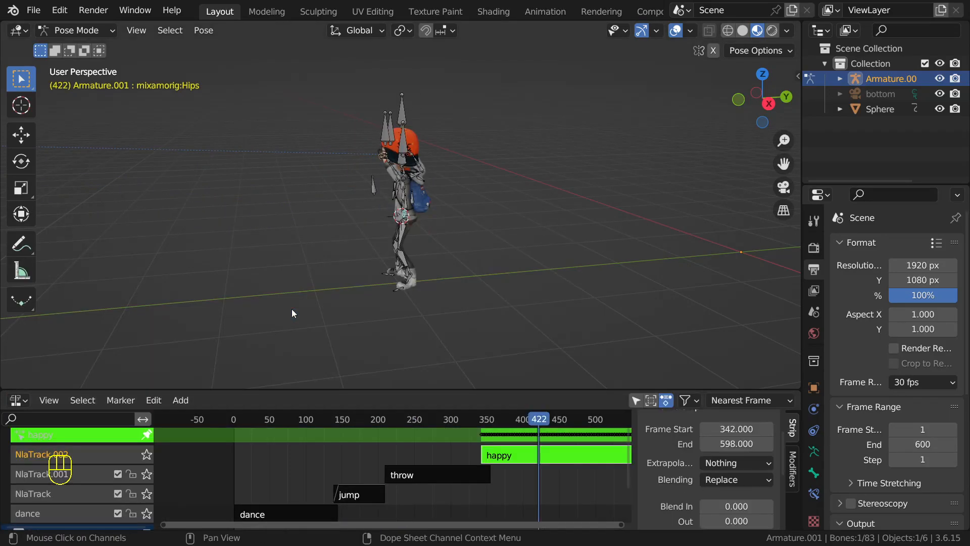
key("Tab")
scroll(528, 468, "down", 1)
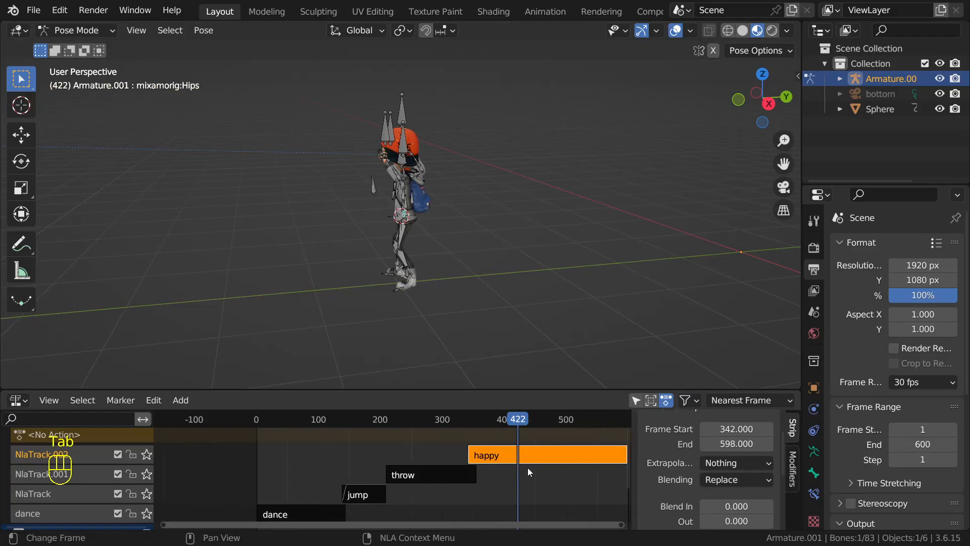
- Go to frame 240 in the throw action and examine the right hand's contact with the sphere up close
scroll(524, 462, "down", 1)
left_click_drag(508, 419, 404, 528)
scroll(380, 310, "up", 3)
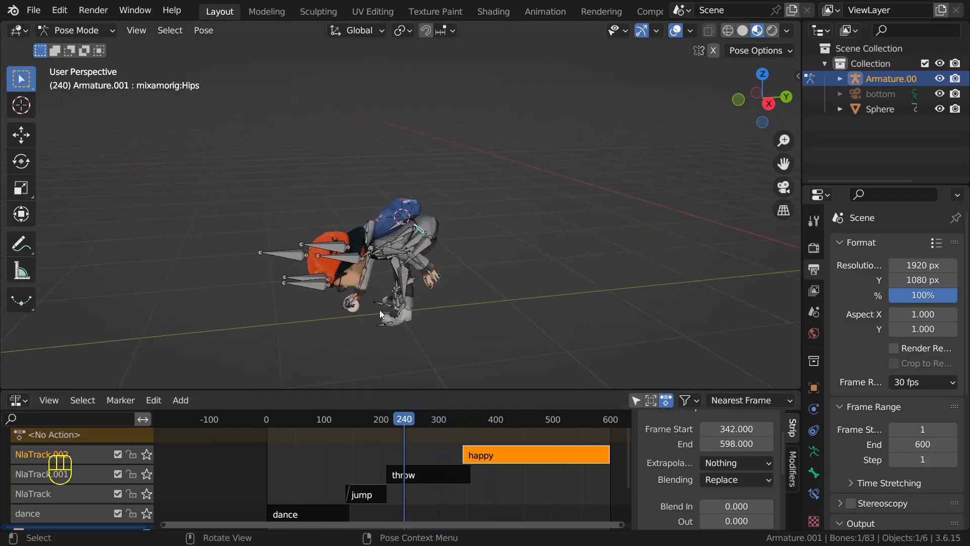
middle_click_drag(332, 341, 407, 242, "shift")
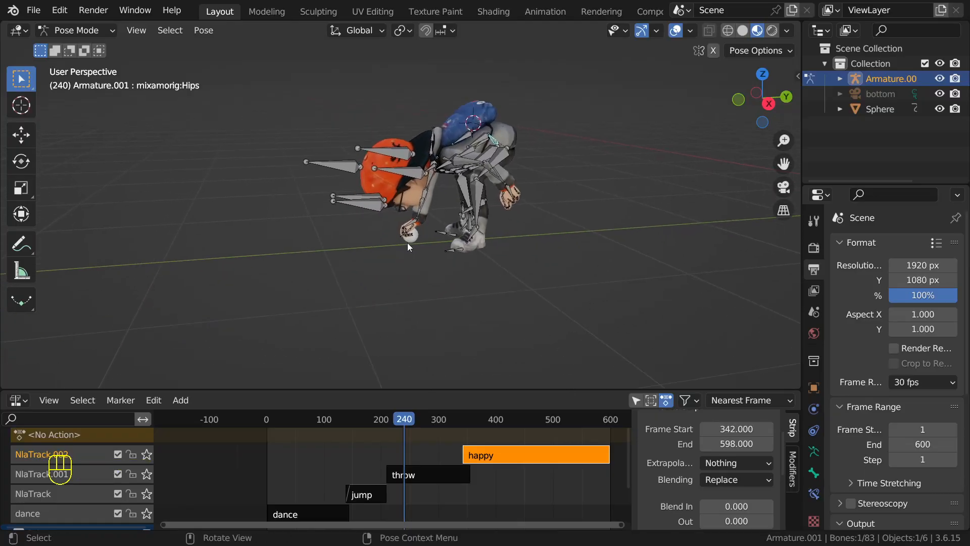
scroll(452, 252, "up", 6)
middle_click_drag(449, 288, 384, 282)
left_click(394, 286)
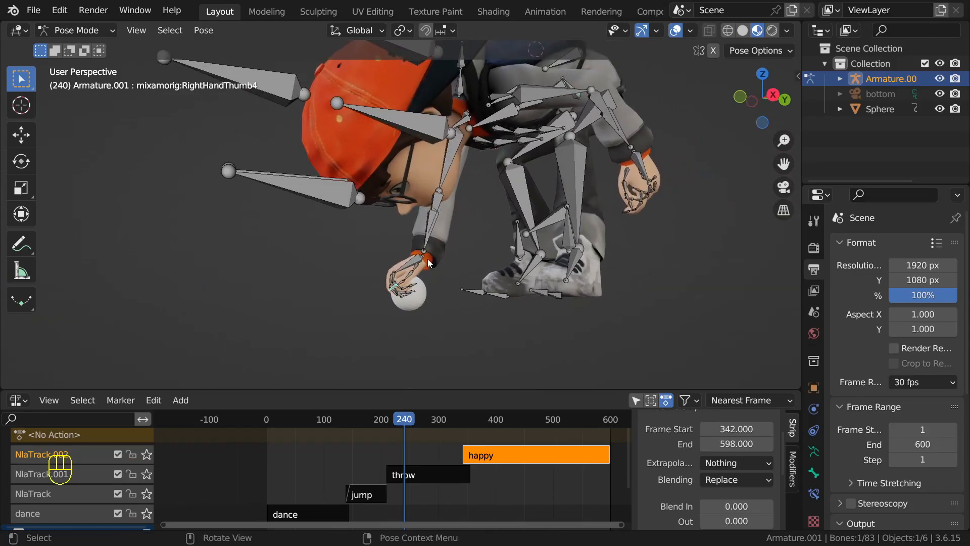
left_click(367, 301)
- Move to frame 241 and examine the right hand's fingers around the sphere from several sides
middle_click_drag(407, 306, 402, 216, "shift")
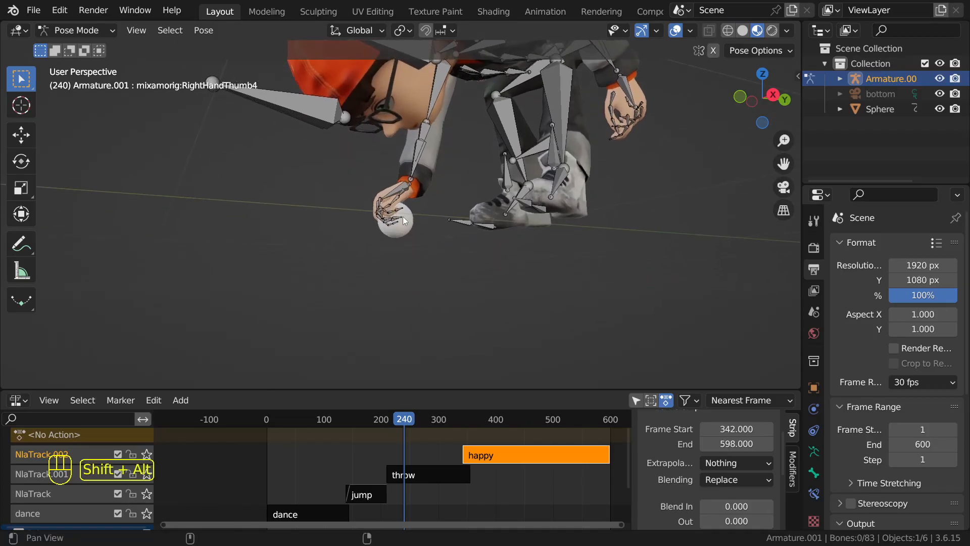
scroll(420, 226, "up", 4)
middle_click_drag(373, 259, 349, 308)
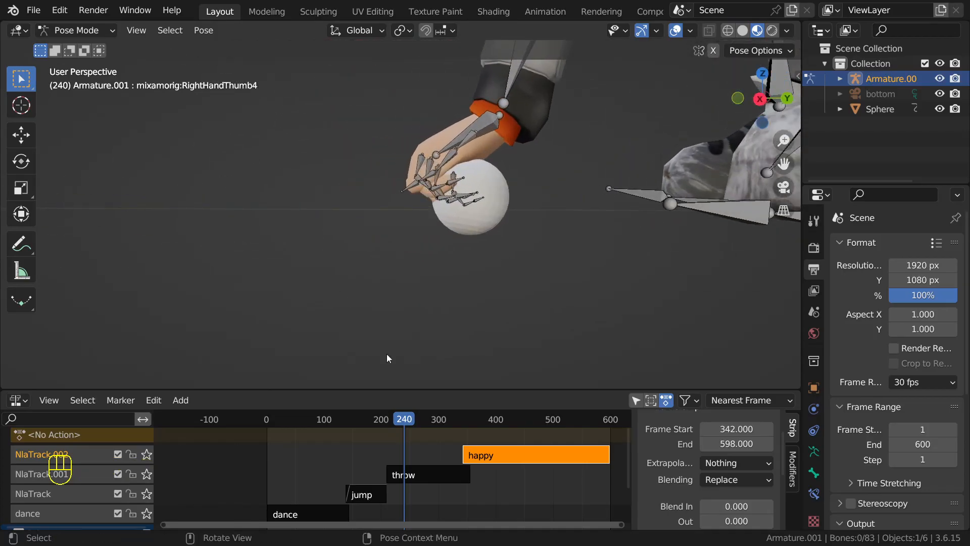
left_click(407, 420)
mouse_move(407, 422)
left_mouse_down()
mouse_move(396, 420)
mouse_move(404, 419)
left_mouse_up()
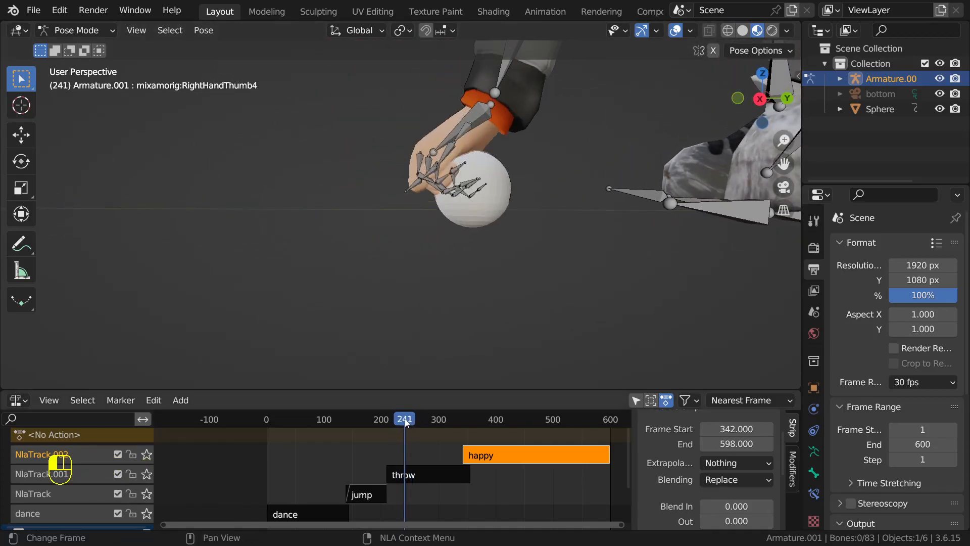
middle_click_drag(470, 283, 399, 209)
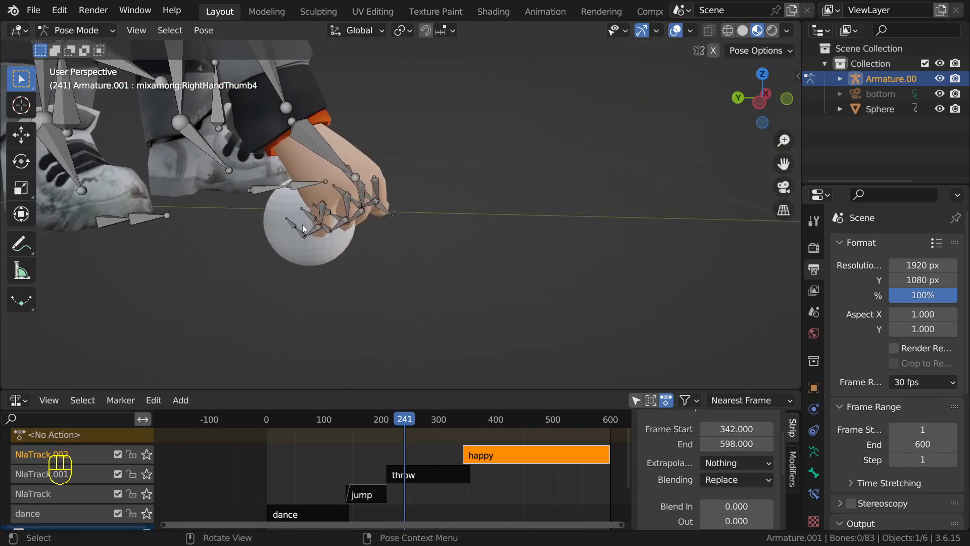
middle_click_drag(299, 190, 367, 242)
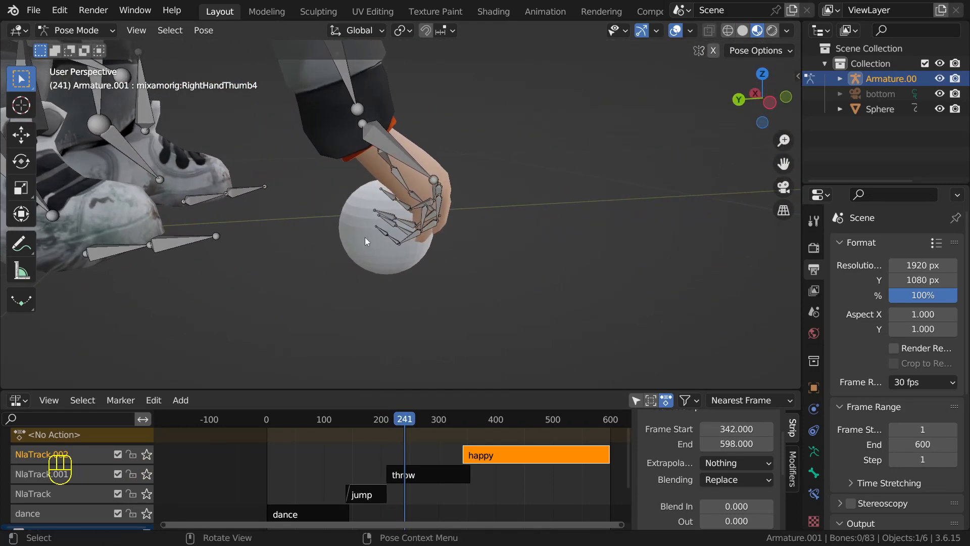
middle_click_drag(425, 241, 305, 212)
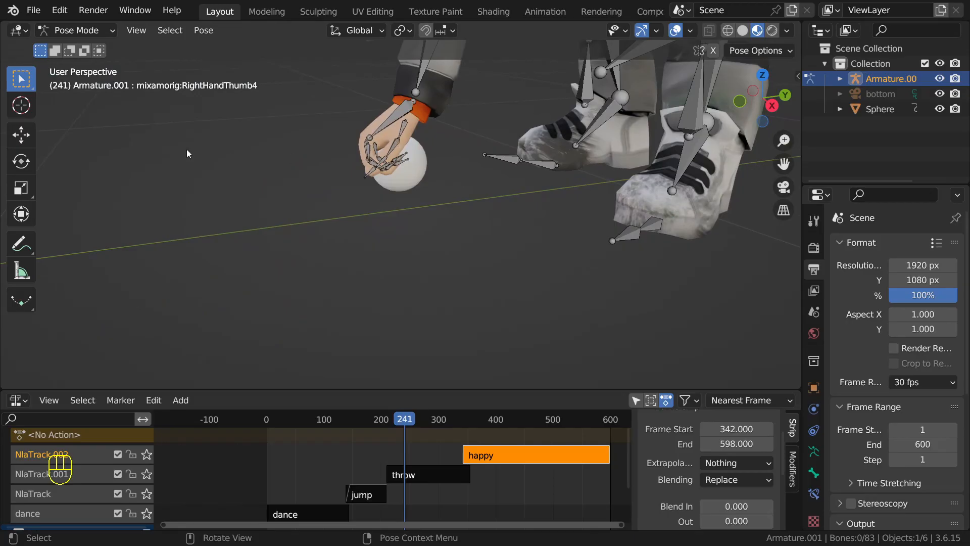
scroll(537, 178, "down", 3)
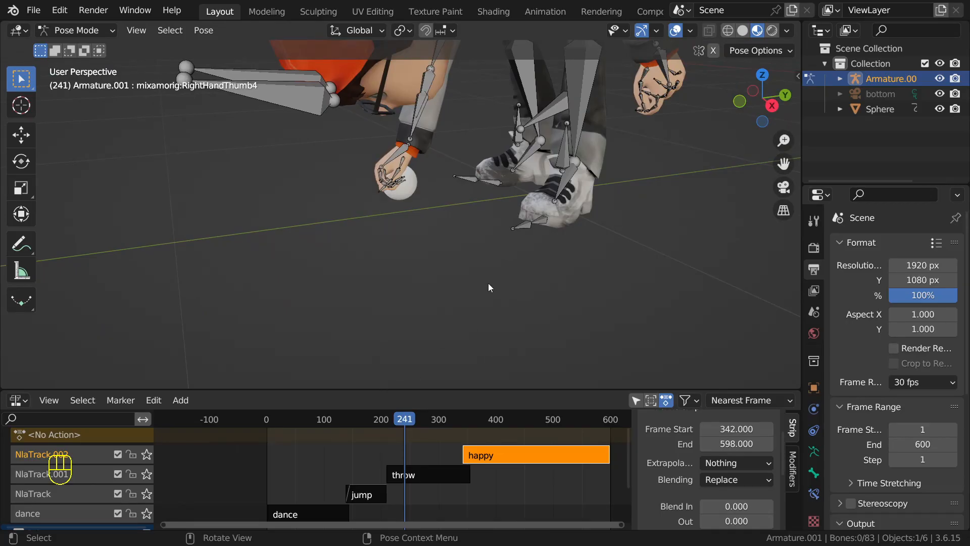
- Go to frame 237 and examine the right hand's fingers against the sphere in right orthographic view
key("KP_3")
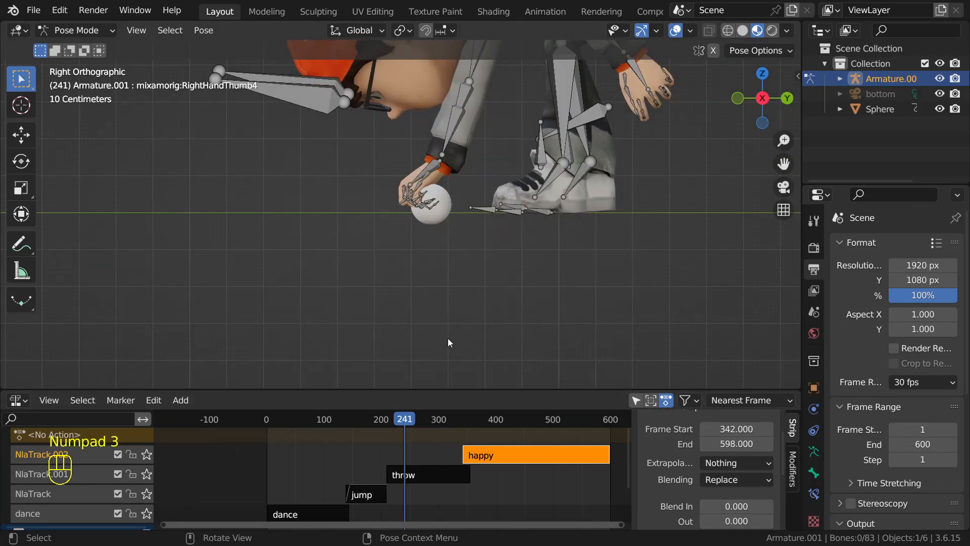
scroll(448, 338, "up", 2)
left_click_drag(411, 419, 403, 424)
left_click(402, 423)
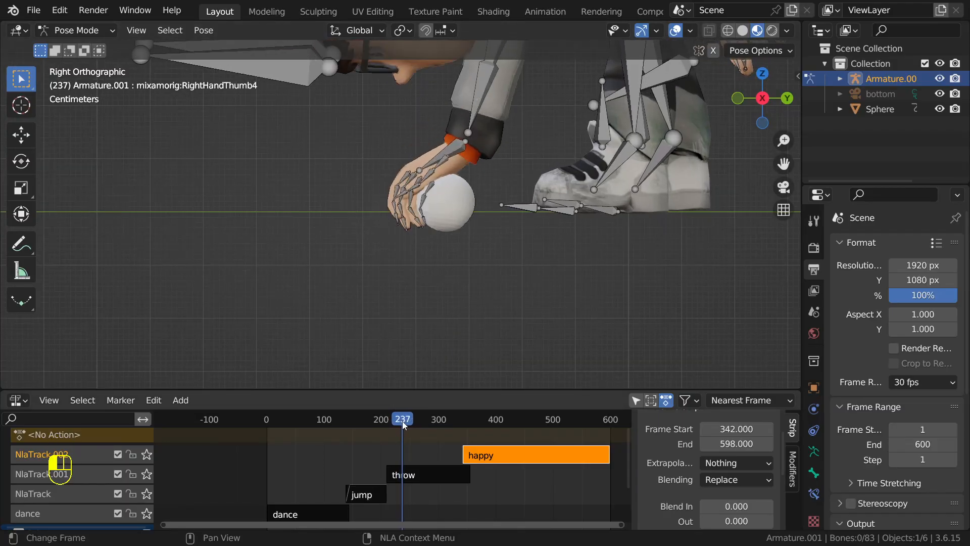
scroll(420, 260, "up", 4)
middle_click_drag(420, 260, 368, 191)
key("KP_3")
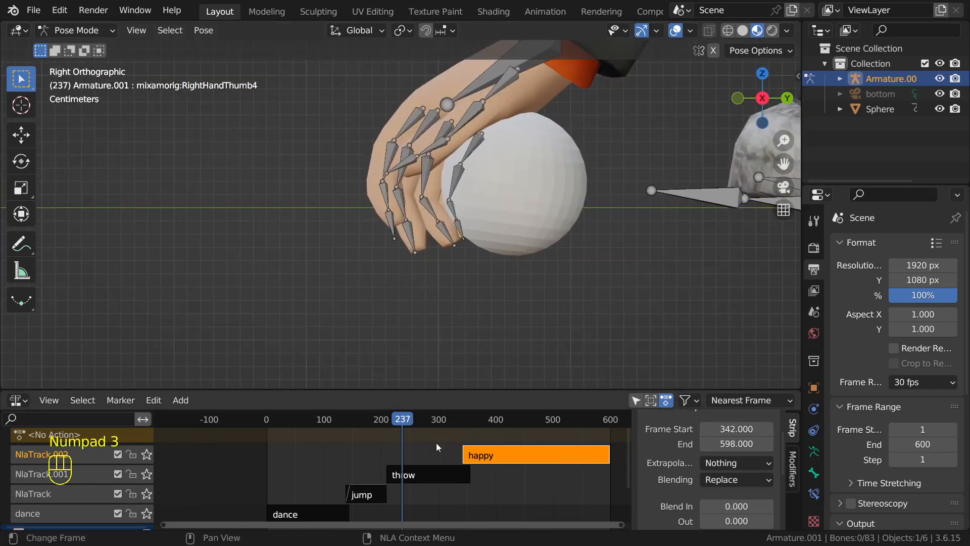
- Compare the right hand's finger pose at frame 239 with the pose at frame 237 in right orthographic view
key("Right")
key("Right")
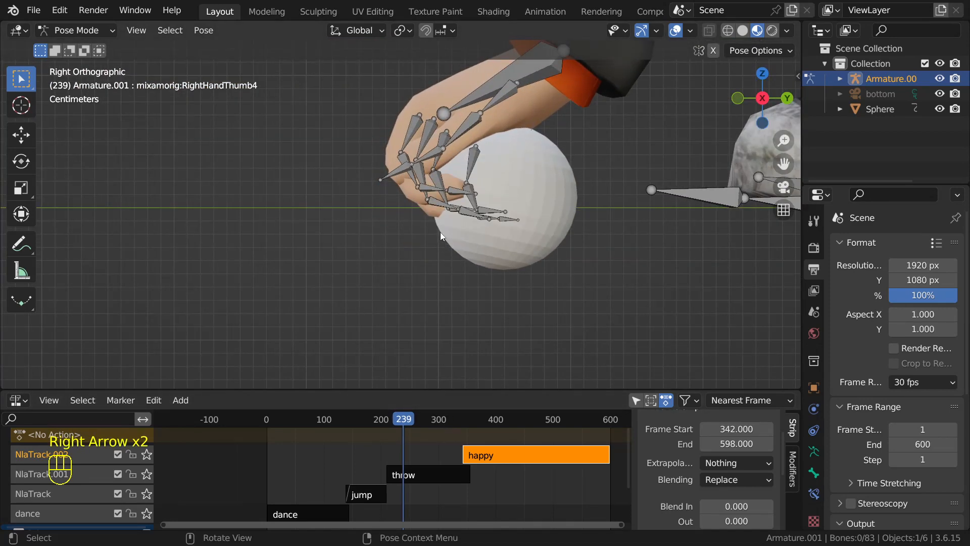
middle_click_drag(411, 237, 423, 262)
key("KP_3")
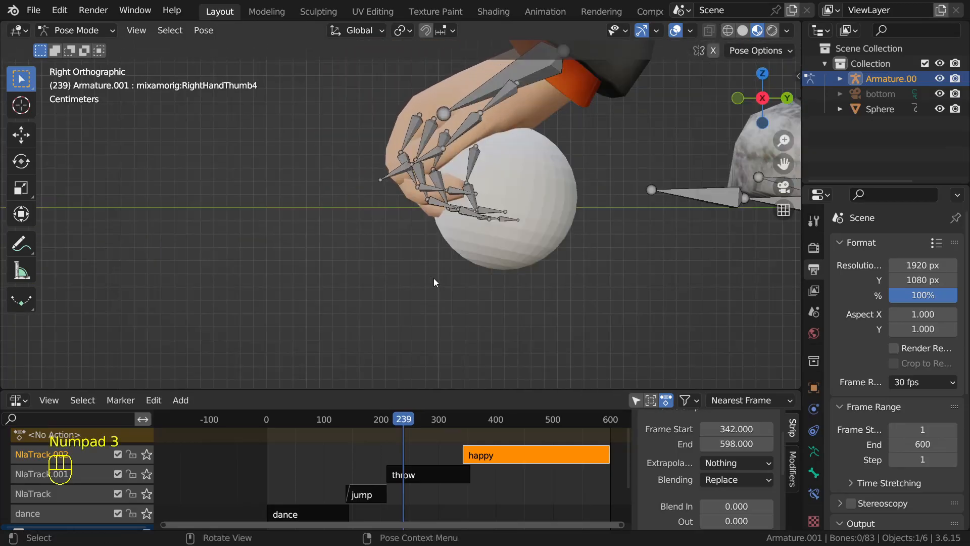
key("Left")
key("Left")
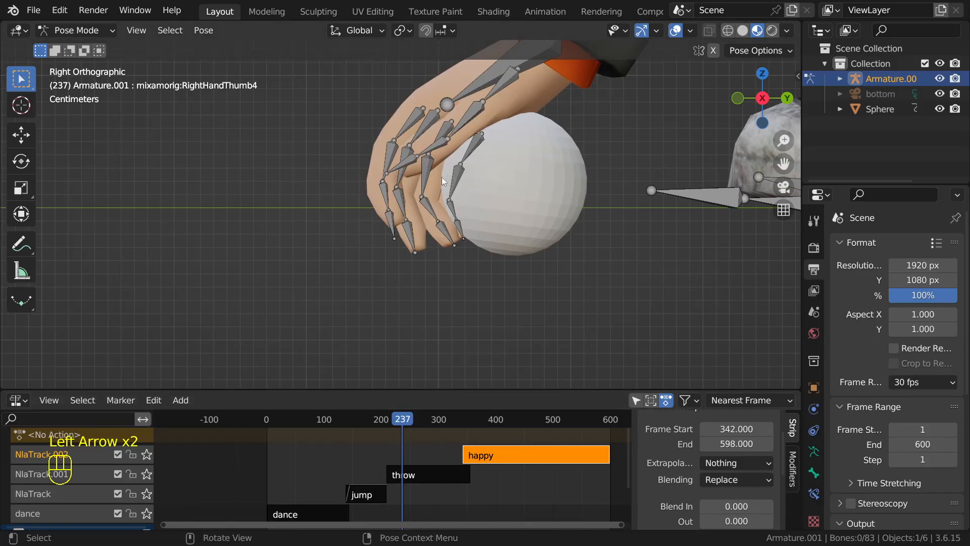
- Select all the right hand's finger and thumb bones and keyframe their Location, Rotation, Scale & Custom Properties at frame 237
middle_click_drag(411, 146, 295, 136)
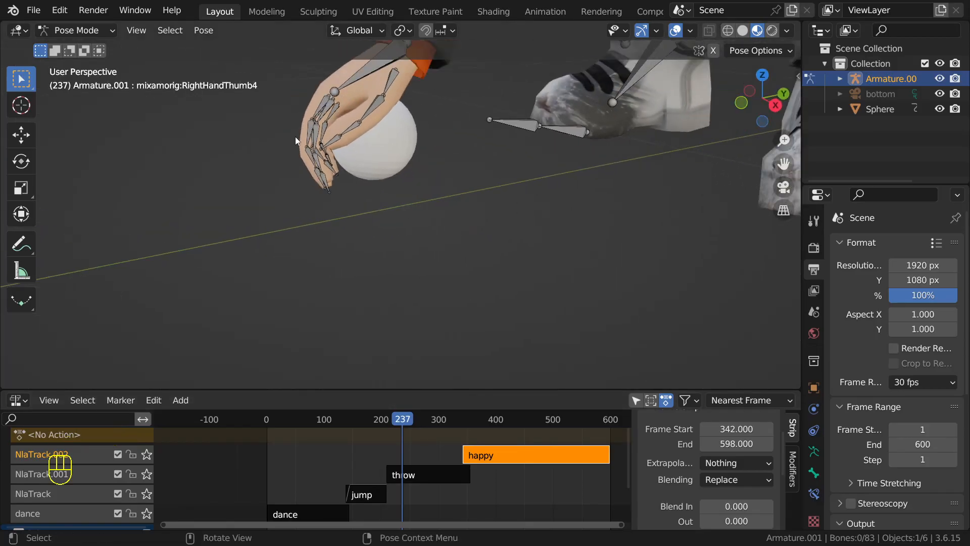
left_click_drag(290, 96, 344, 170)
middle_click_drag(343, 171, 151, 203)
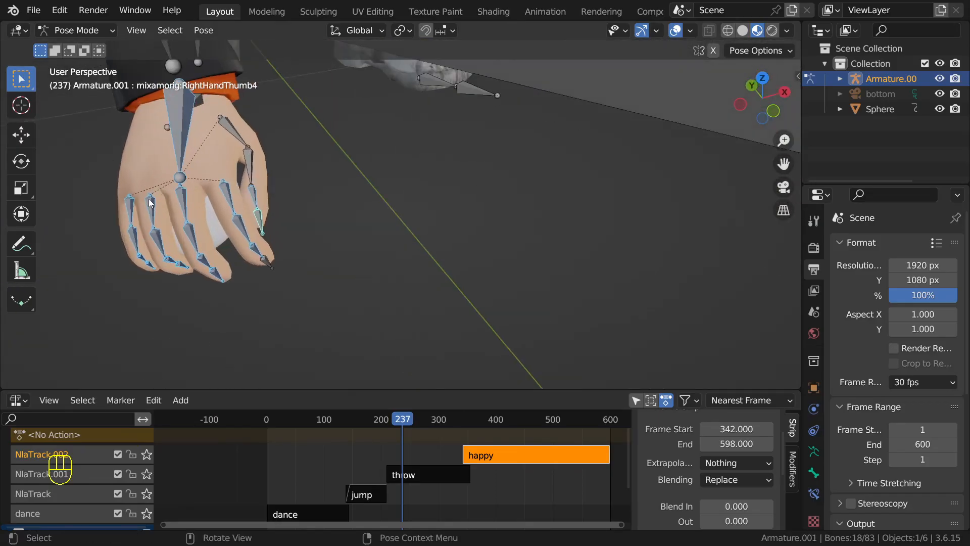
left_click_drag(113, 198, 281, 288)
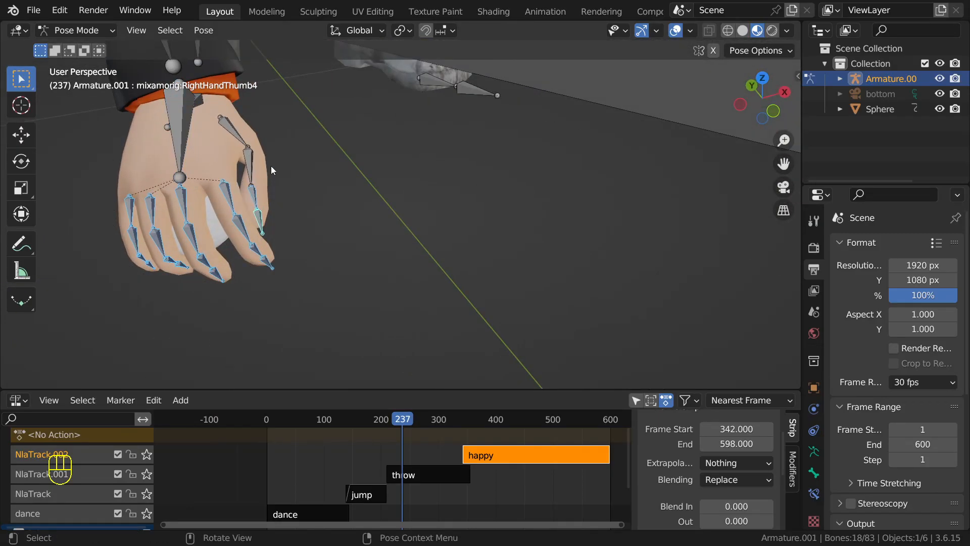
left_click_drag(225, 125, 282, 191, "shift")
middle_click_drag(284, 192, 256, 175)
key("KP_Decimal")
scroll(278, 189, "down", 1)
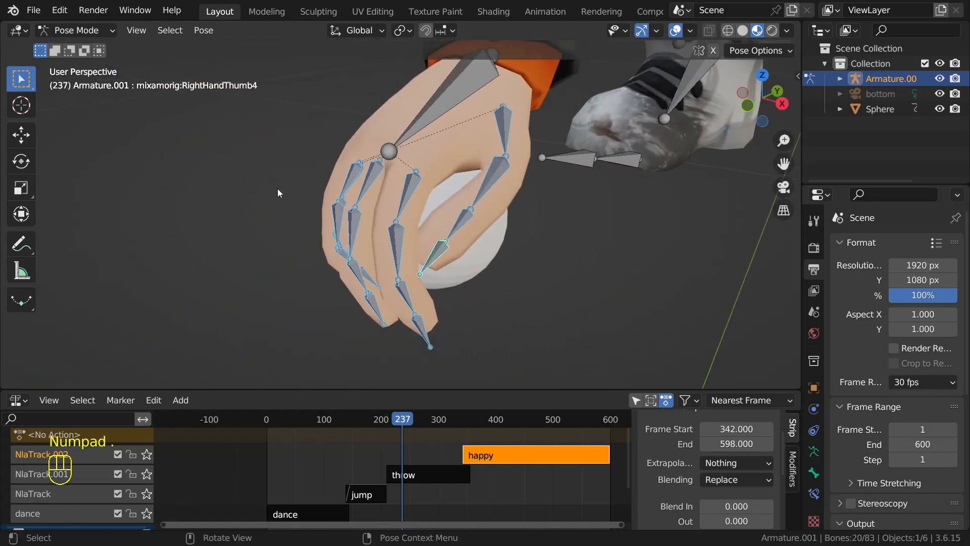
key("i")
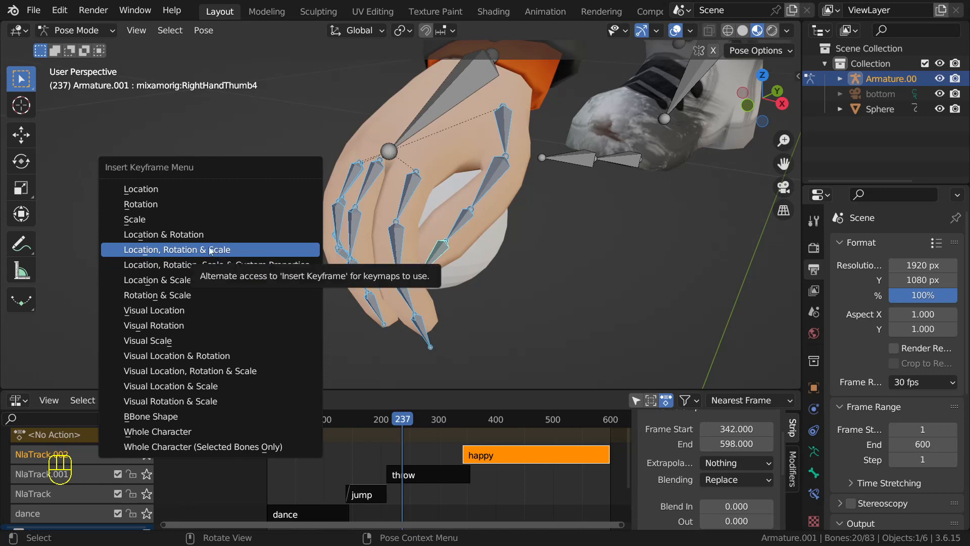
left_click(247, 270)
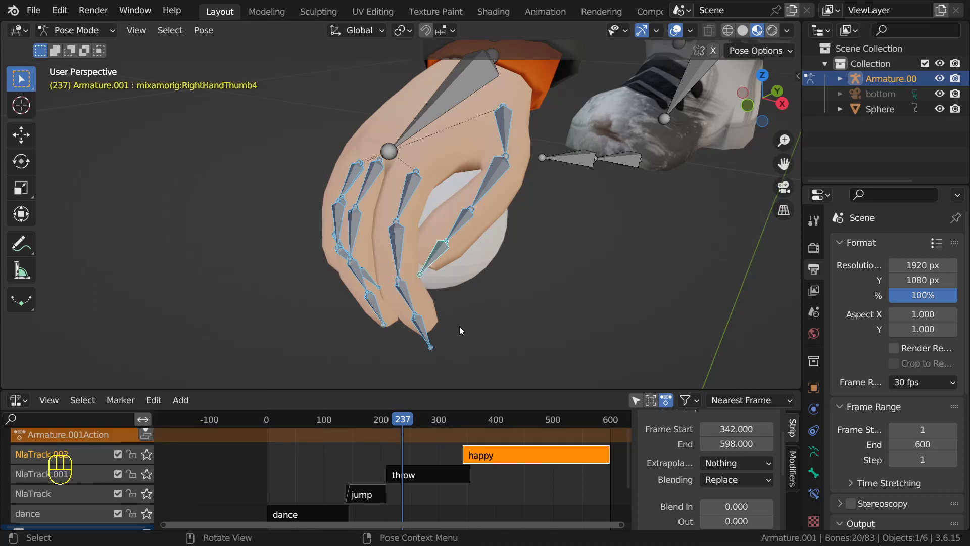
- Step through the frames up to 245 and return to frame 243, checking the right hand's fingers around the sphere
key("KP_3")
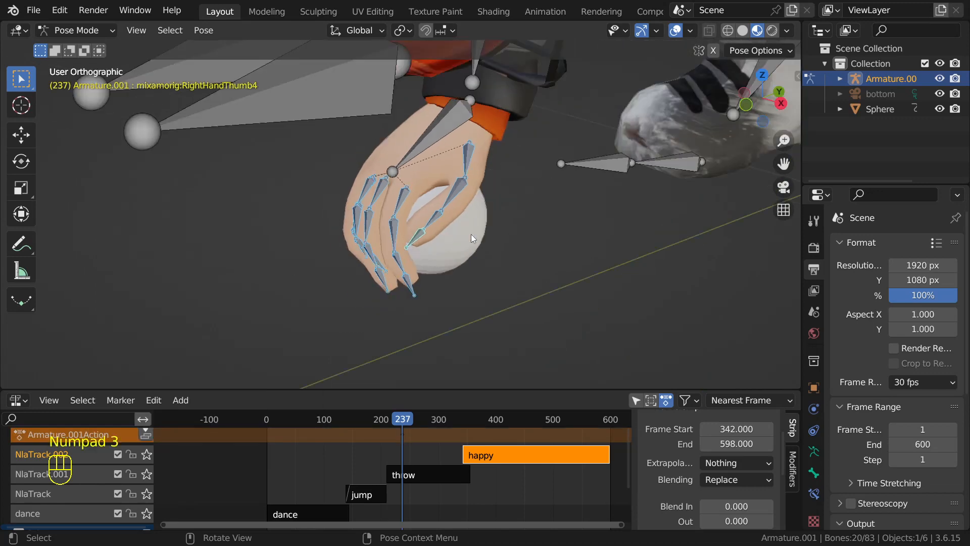
key("KP_3")
key("Right")
key("Right")
key("Right")
key("Right")
key("Right")
key("Right")
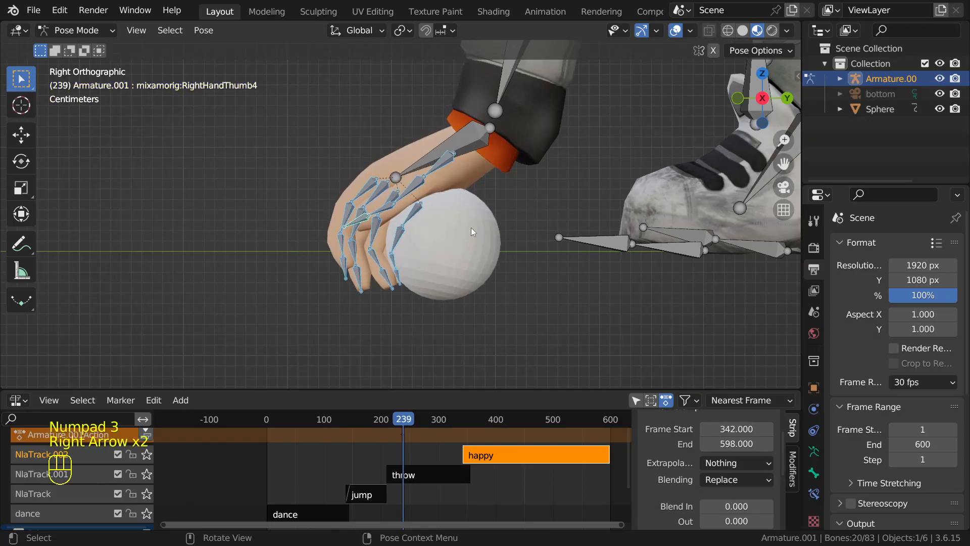
key("Right")
key("Right")
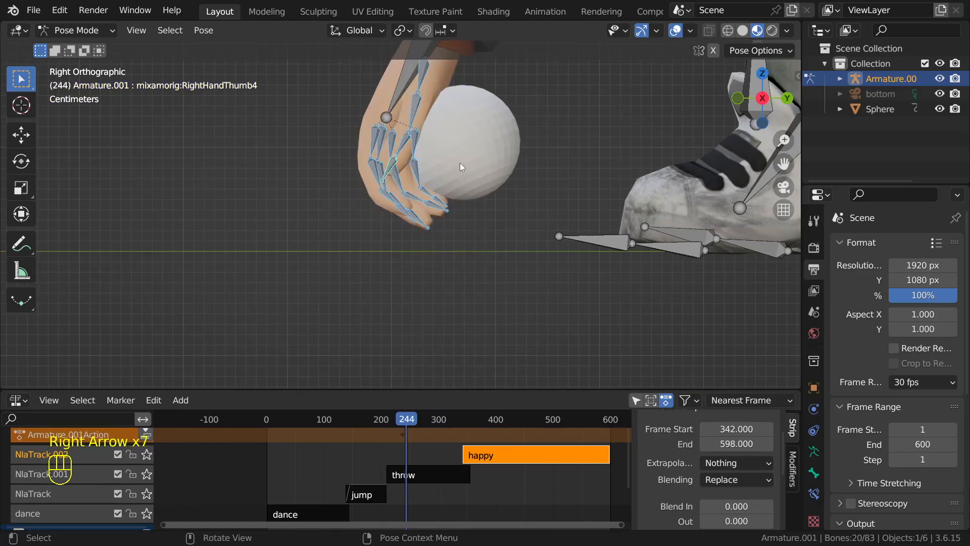
middle_click_drag(458, 162, 414, 150)
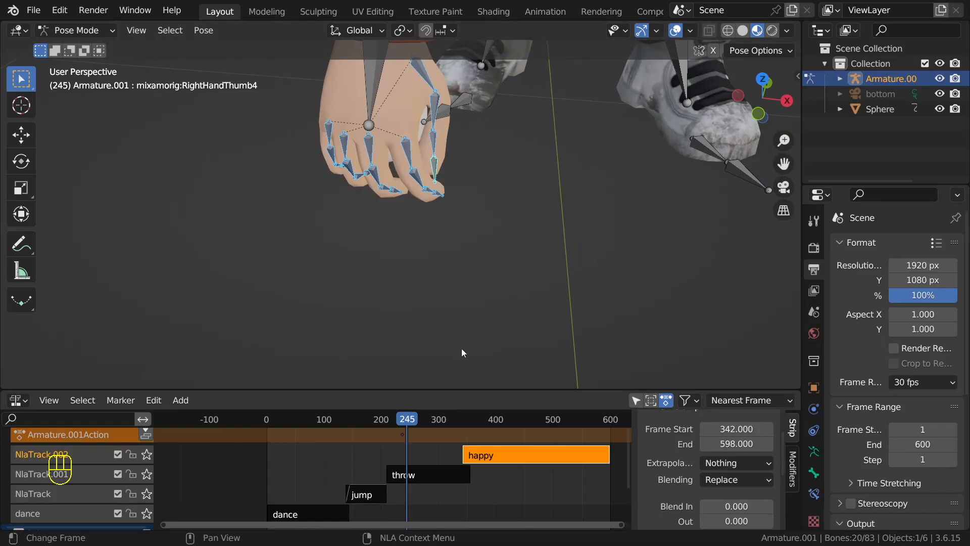
key("Left")
key("Left")
middle_click_drag(456, 217, 432, 205)
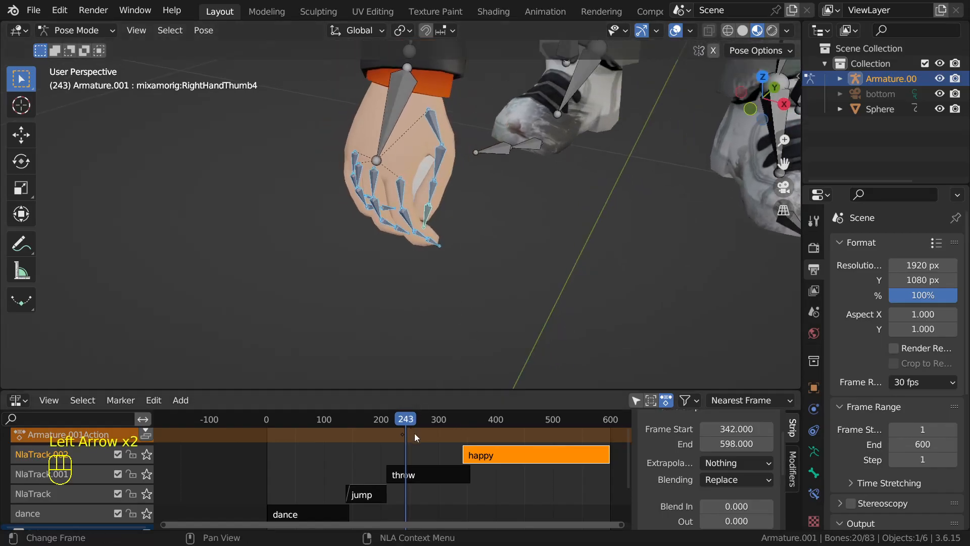
scroll(419, 433, "up", 6)
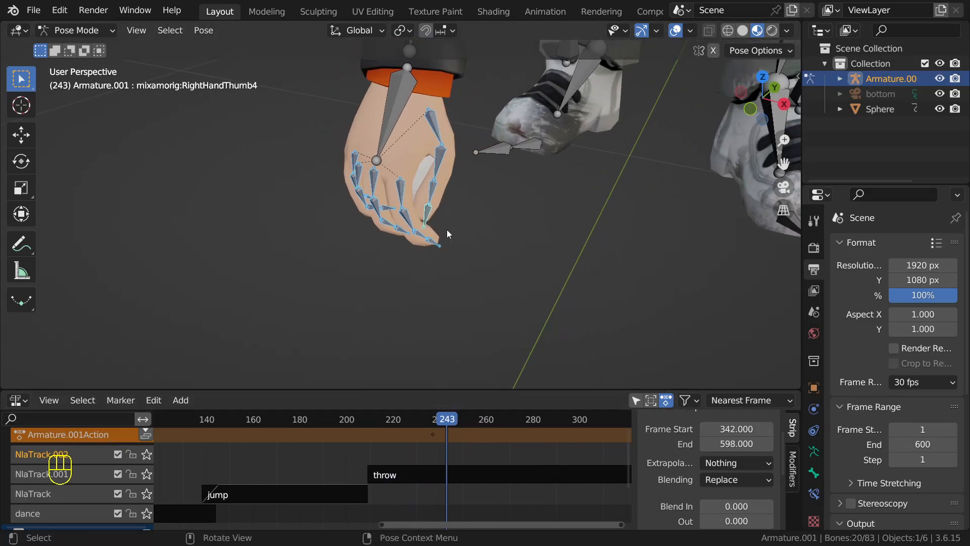
- At frame 243, rotate the right thumb's second bone outward and its third bone back in toward the fingers
left_click(433, 155)
middle_click_drag(433, 155, 456, 196)
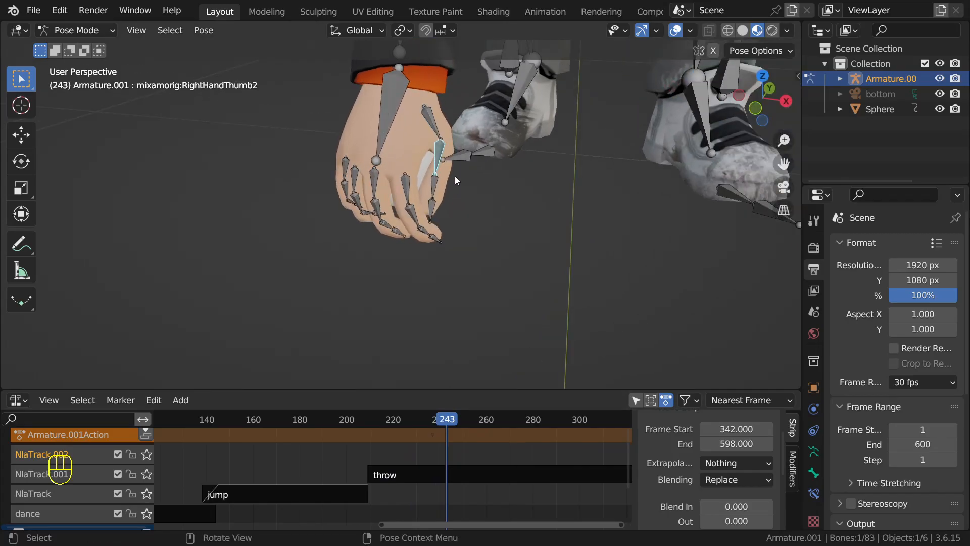
left_click(22, 162)
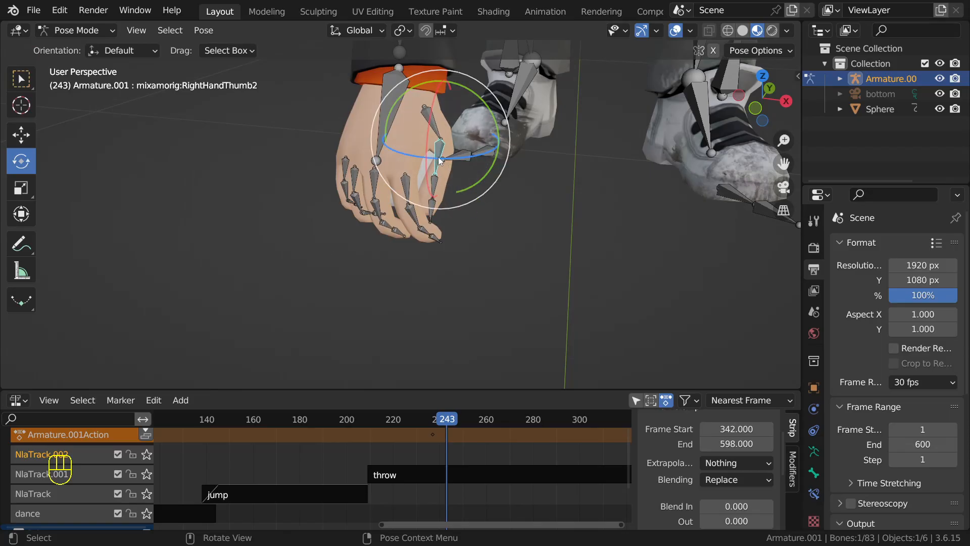
left_click_drag(460, 160, 461, 158)
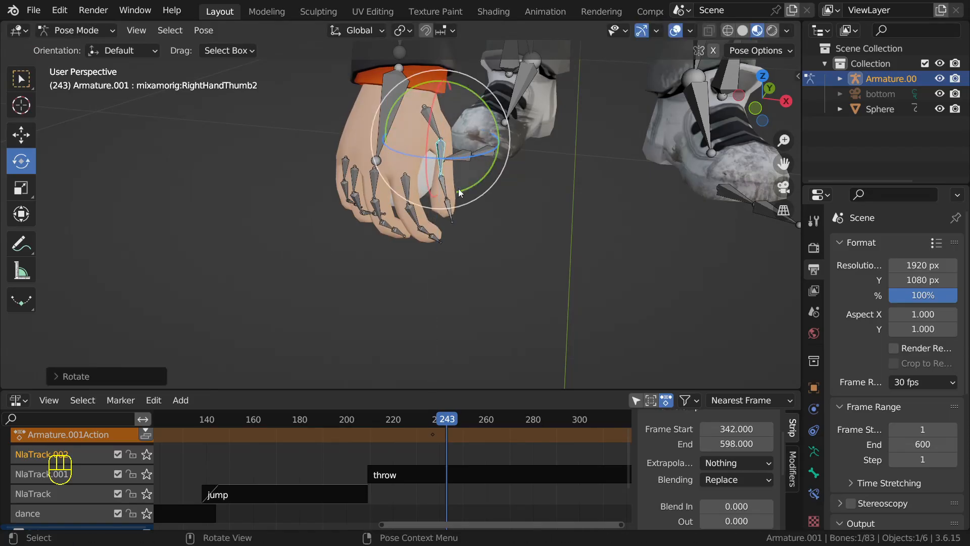
left_click(447, 188)
left_click_drag(489, 206, 456, 218)
mouse_move(456, 219)
middle_mouse_down()
mouse_move(418, 247)
mouse_move(284, 229)
mouse_move(447, 215)
mouse_move(404, 181)
mouse_move(441, 207)
middle_mouse_up()
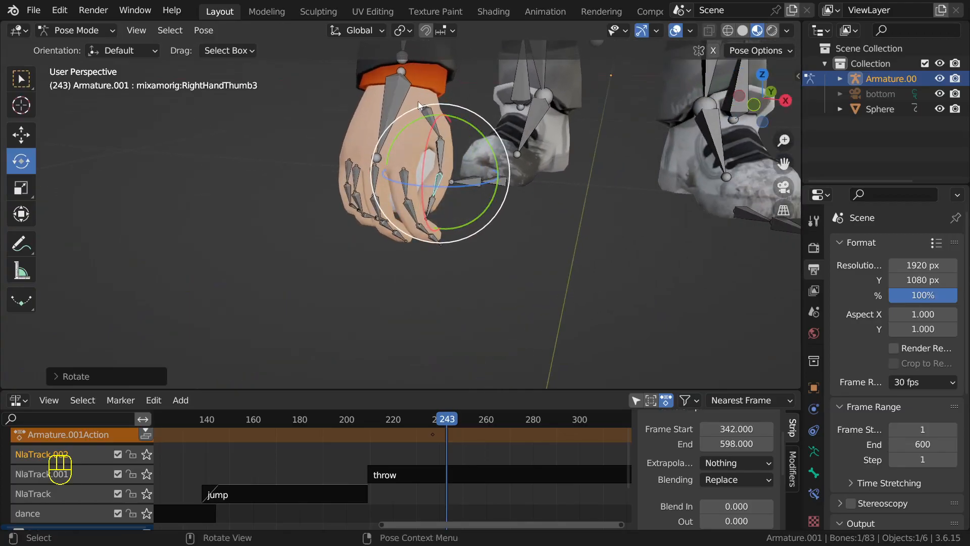
- Reselect all the right hand's finger and thumb bones and keyframe their Location, Rotation, Scale & Custom Properties at frame 243
left_click(21, 77)
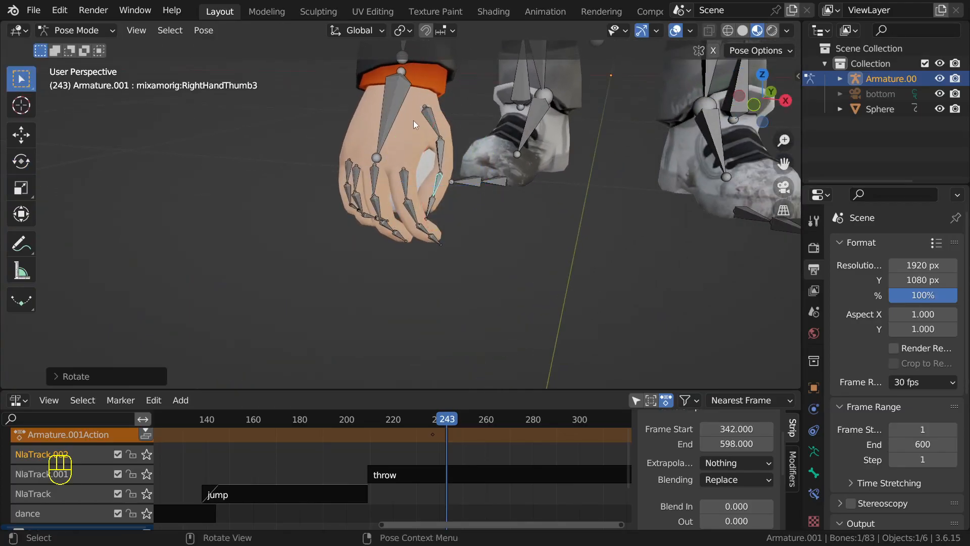
left_click_drag(414, 120, 456, 212)
middle_click_drag(380, 226, 432, 167)
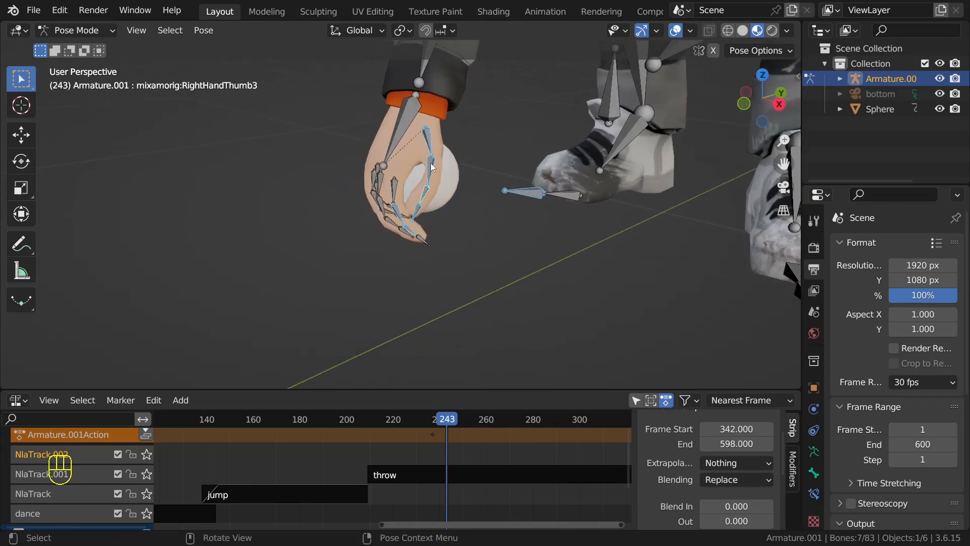
left_click_drag(413, 135, 460, 228)
middle_click_drag(378, 207, 322, 172)
left_click_drag(332, 182, 422, 251)
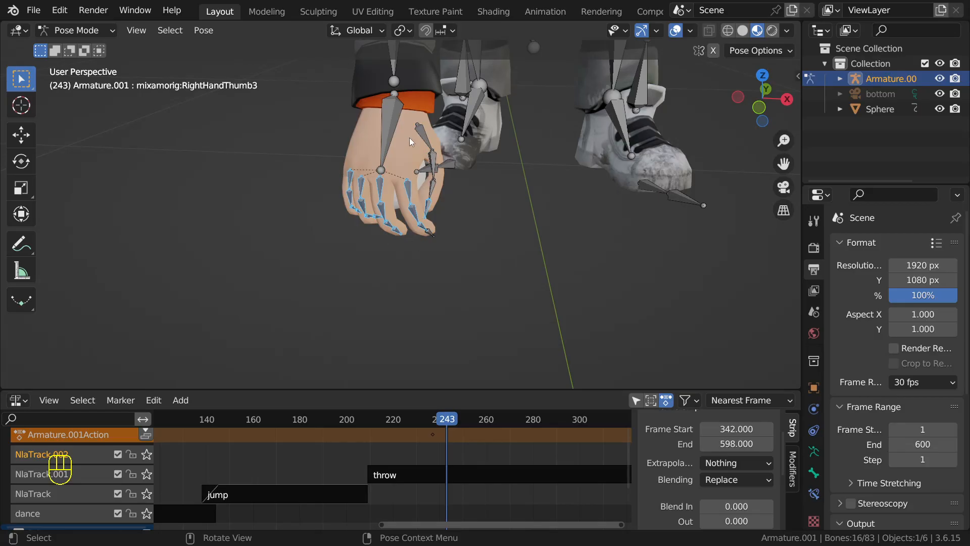
middle_click_drag(432, 158, 404, 149)
left_click_drag(423, 135, 432, 209)
left_click_drag(414, 147, 444, 228, "shift")
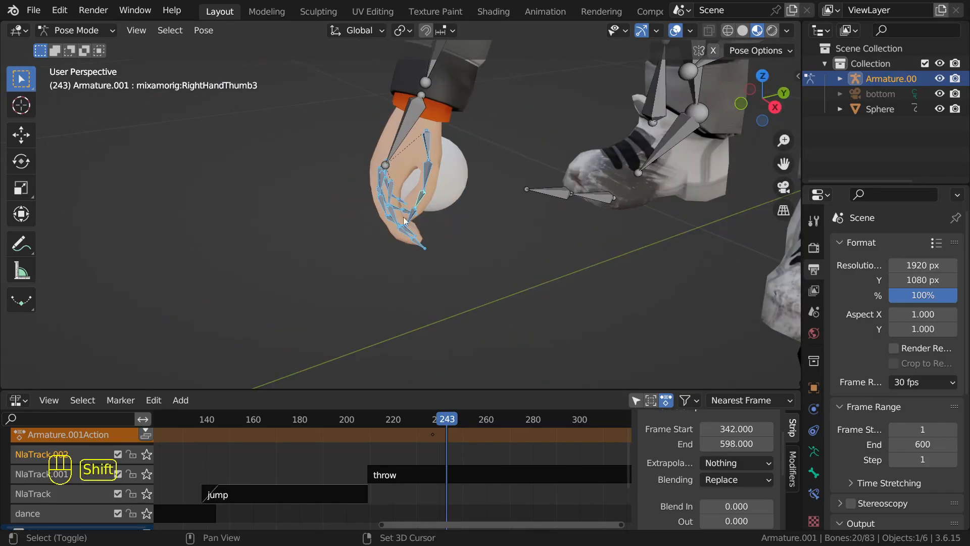
middle_click_drag(410, 211, 462, 201)
key("k")
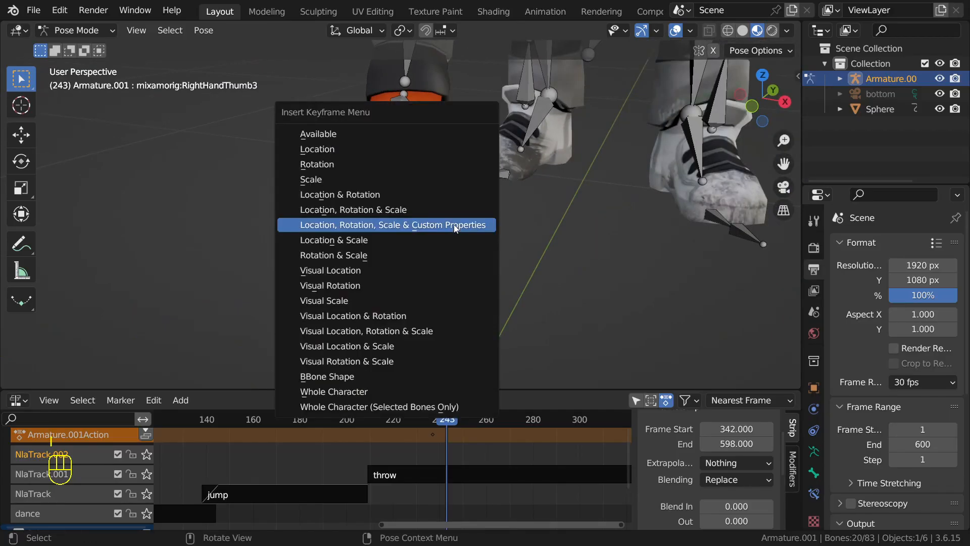
left_click(454, 224)
- Advance the animation frame by frame to frame 281, where the right arm is raised to throw the sphere
middle_click_drag(475, 249, 414, 284)
key("Right")
key("Right")
middle_click_drag(476, 316, 460, 300)
key("Right")
key("Right")
key("Right")
key("Right")
key("Right")
key("Right")
key("Right")
key("Right")
key("Right")
key("Right")
key("Right")
key("Right")
key("Right")
key("Right")
key("Right")
key("Right")
key("Right")
key("Right")
key("Right")
key("Right")
key("Right")
key("Right")
key("Right")
key("Right")
key("Right")
key("Right")
key("Right")
key("Right")
key("Right")
key("Right")
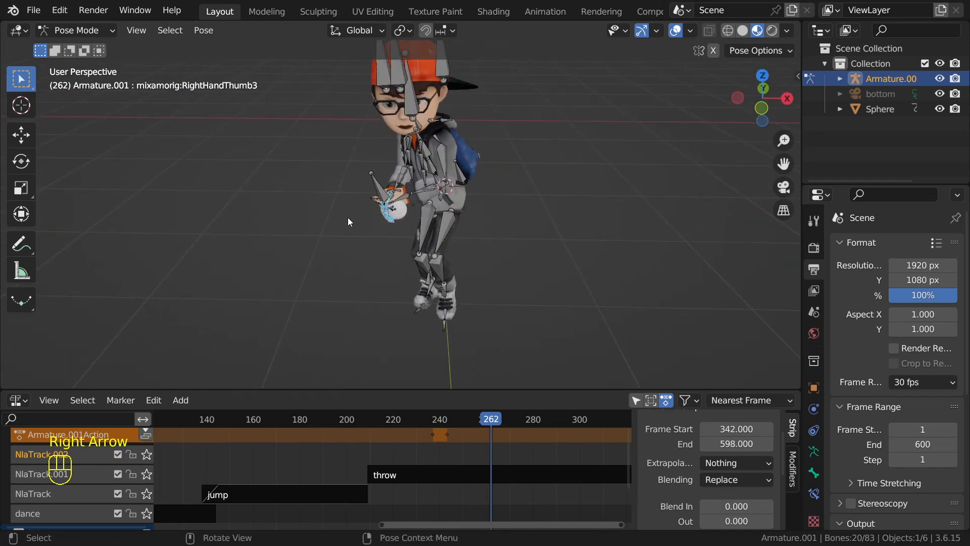
middle_click_drag(344, 214, 442, 205)
key("Left")
key("Left")
key("Left")
key("Left")
key("Left")
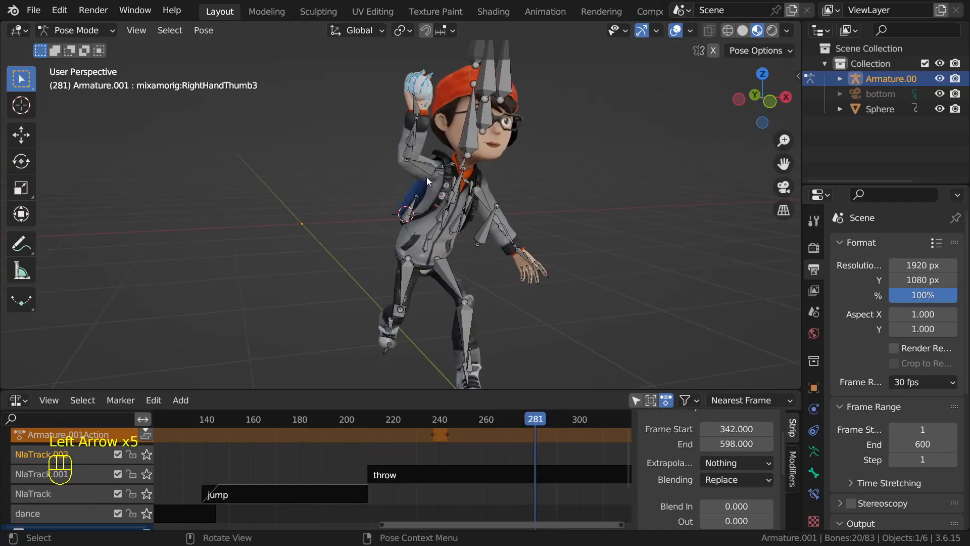
- Keyframe the selected finger bones' Location, Rotation, Scale & Custom Properties at frame 281 and push the new action down as an NLA strip
key("KP_Decimal")
middle_click_drag(420, 159, 599, 229)
middle_click_drag(437, 280, 383, 212)
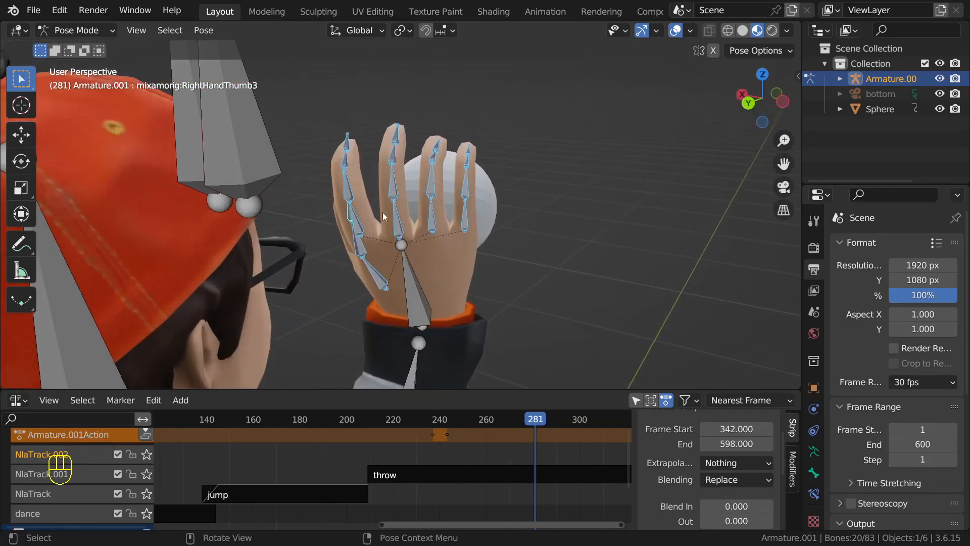
key("i")
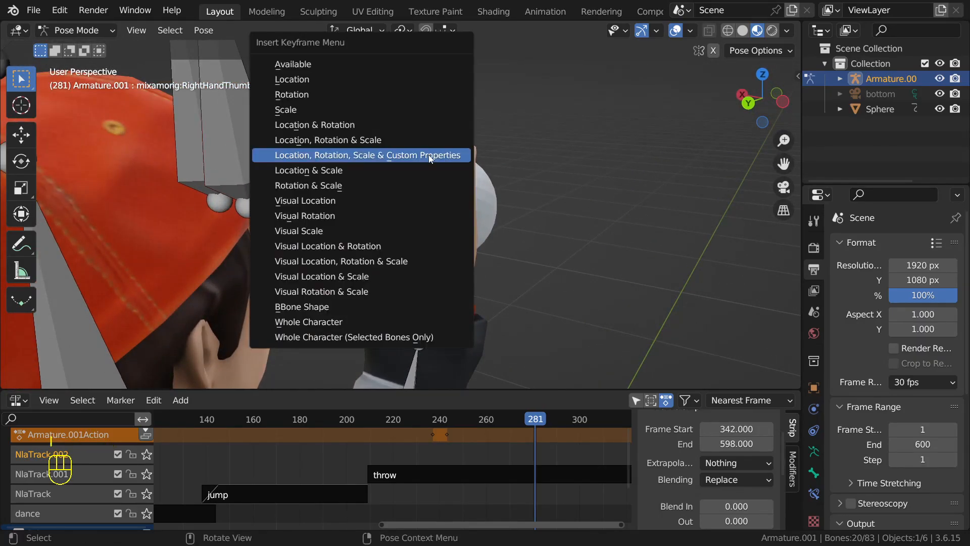
left_click(429, 155)
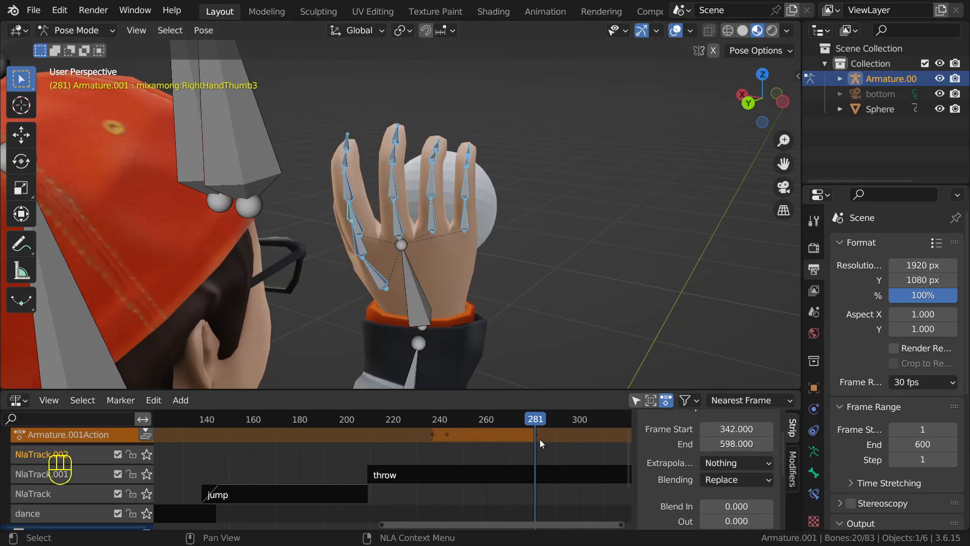
left_click(146, 435)
scroll(423, 440, "down", 4)
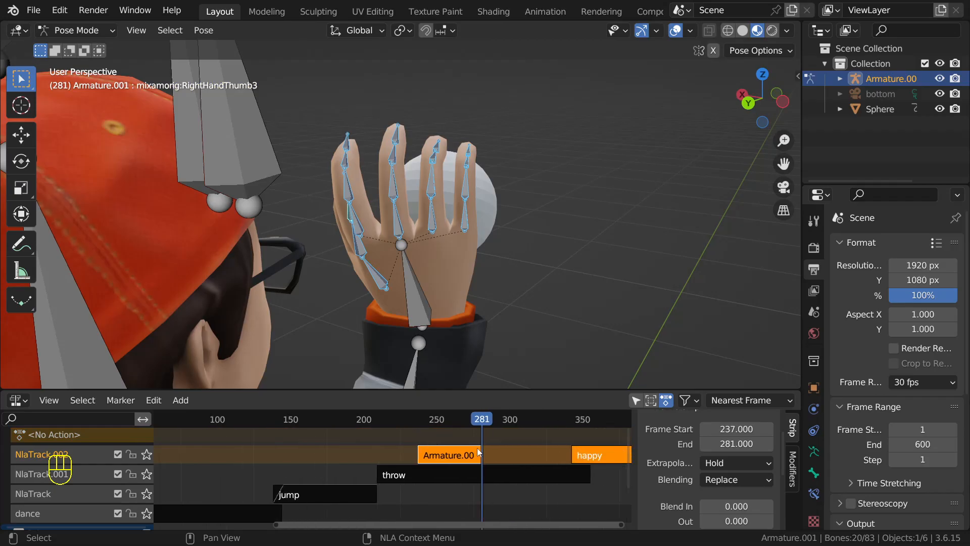
- Scrub the timeline from frame 220 through 262 to frame 289 and examine the character's throw from several sides
left_click_drag(463, 420, 394, 422)
scroll(360, 235, "down", 7)
middle_click_drag(360, 234, 250, 261)
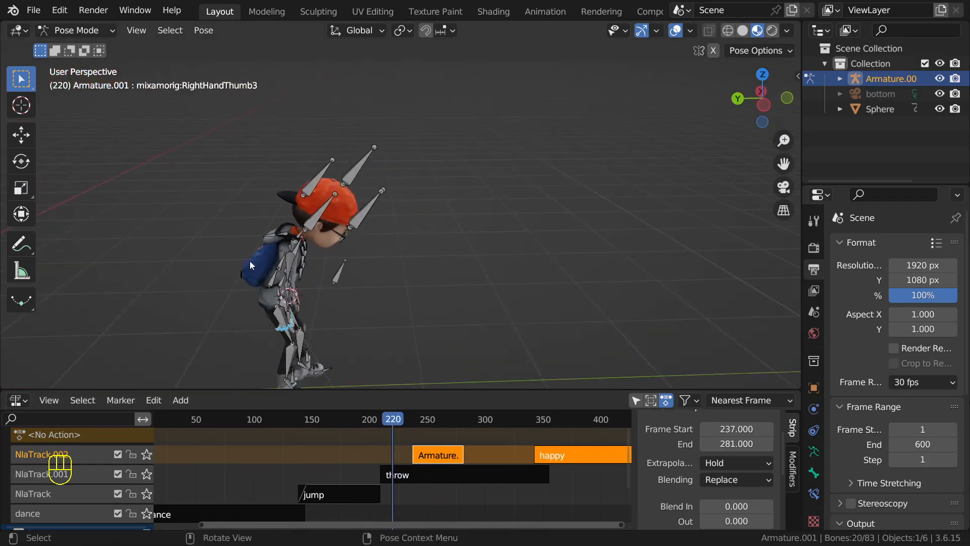
scroll(249, 261, "down", 2)
left_click_drag(384, 423, 441, 498)
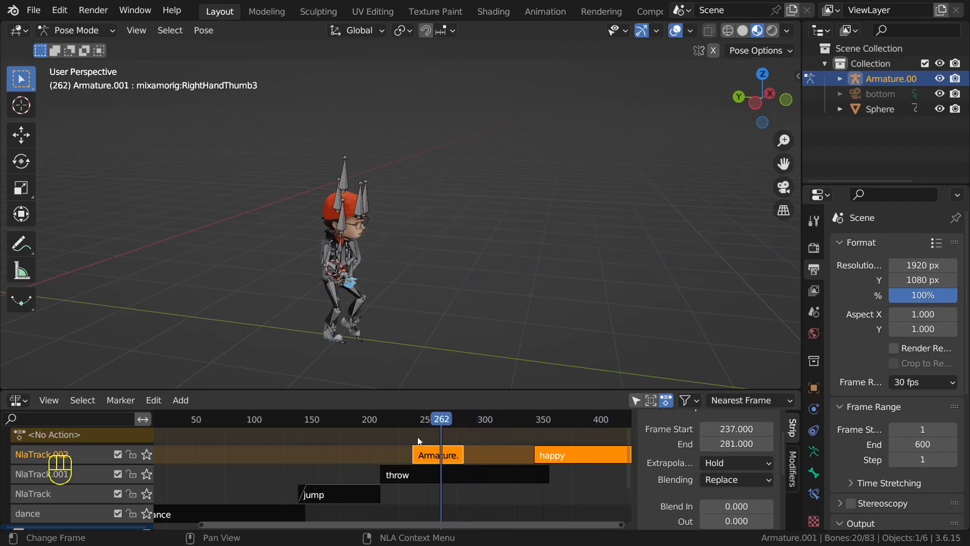
scroll(368, 376, "up", 3)
middle_click_drag(367, 376, 487, 429)
scroll(386, 320, "up", 2)
scroll(386, 320, "down", 2)
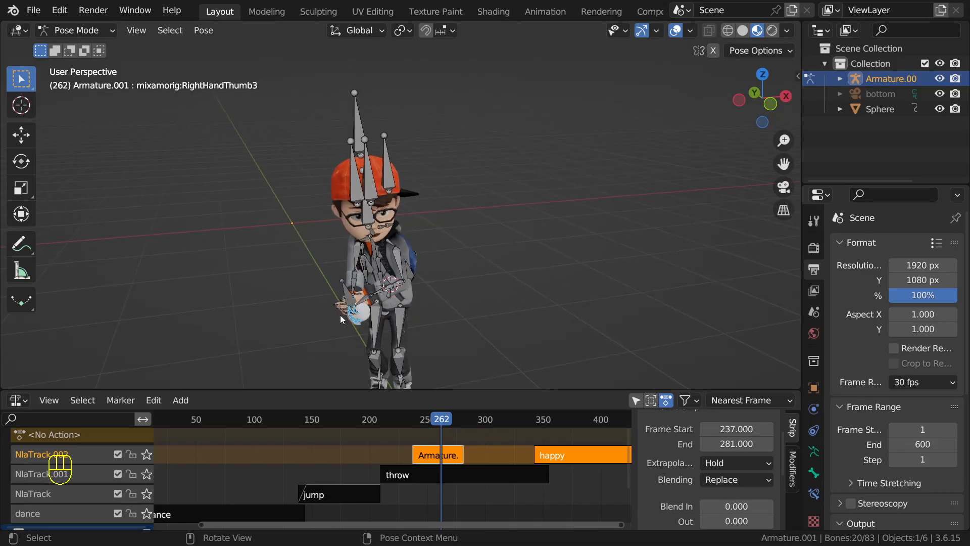
left_click_drag(447, 423, 473, 422)
middle_click_drag(466, 360, 290, 336)
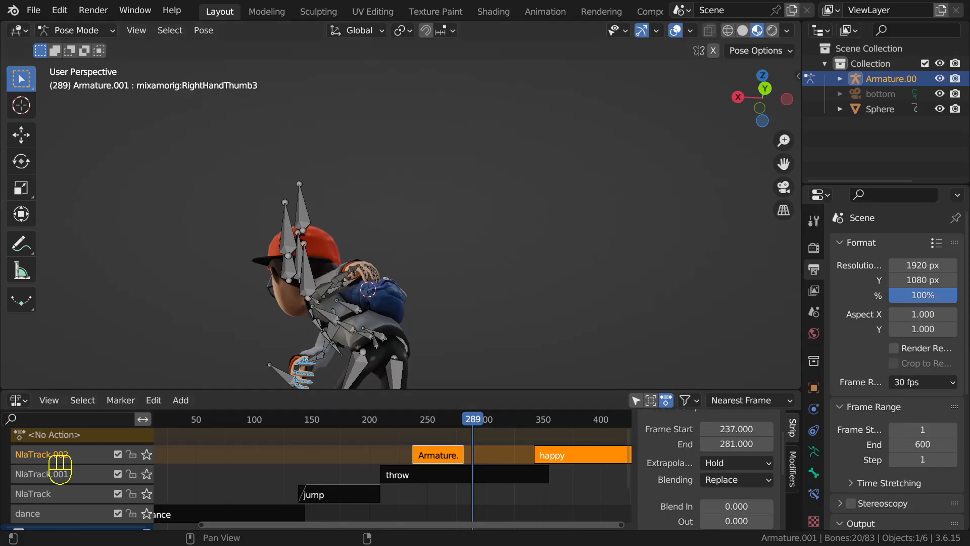
- Set the finger correction strip's extrapolation to Nothing and check the right hand's pose at frame 312
left_click(727, 462)
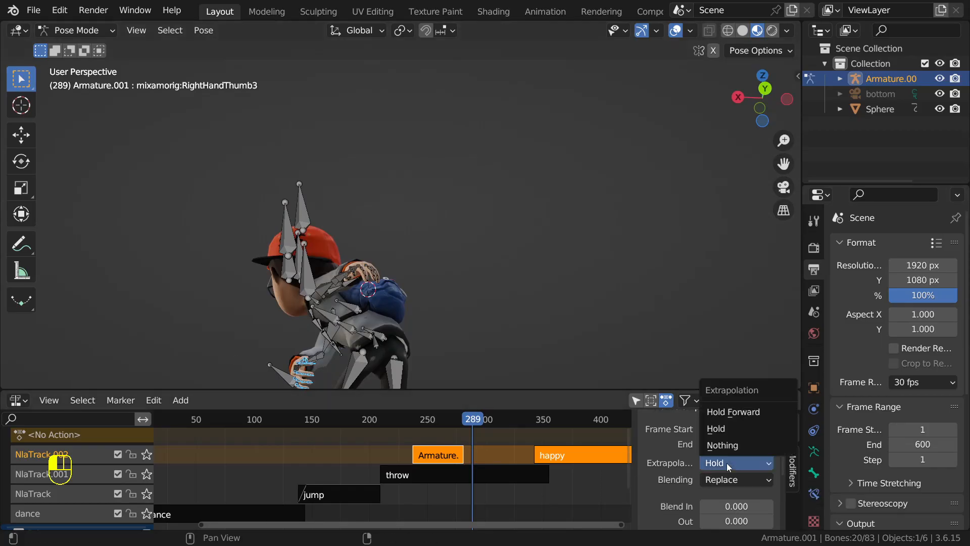
left_click(727, 445)
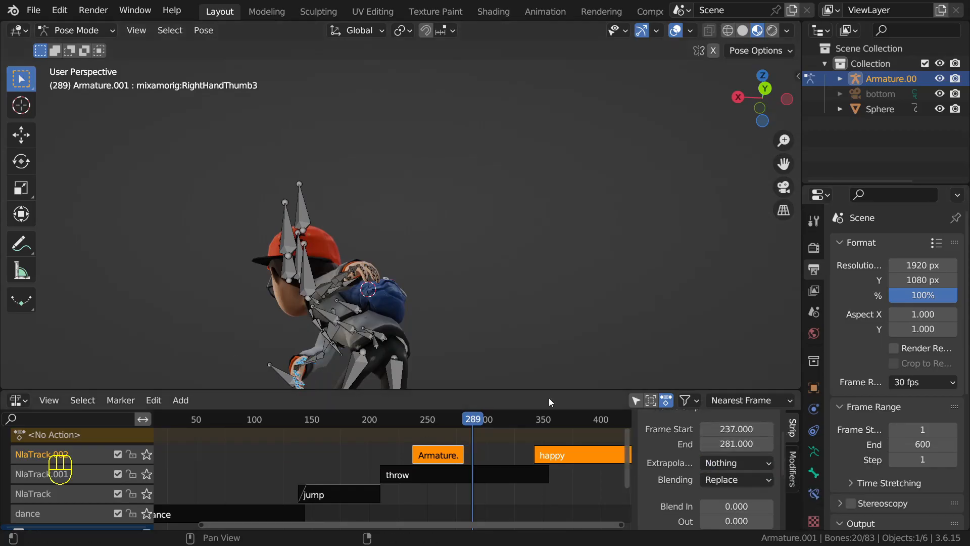
middle_click_drag(455, 353, 363, 323)
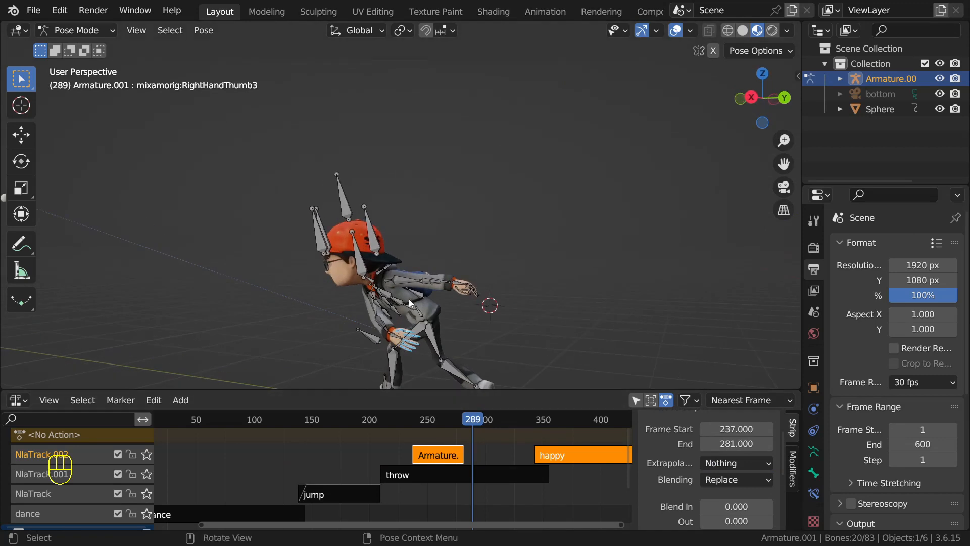
left_click_drag(473, 419, 499, 426)
middle_click_drag(419, 360, 406, 319)
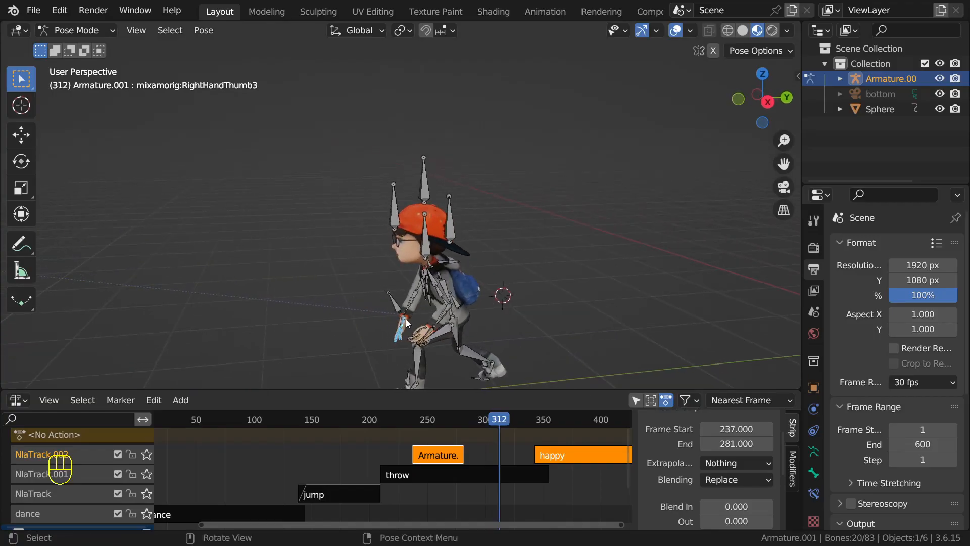
- Return to frame 0, hide the viewport overlays and play the whole animation in a maximized 3D viewport
scroll(457, 228, "down", 4)
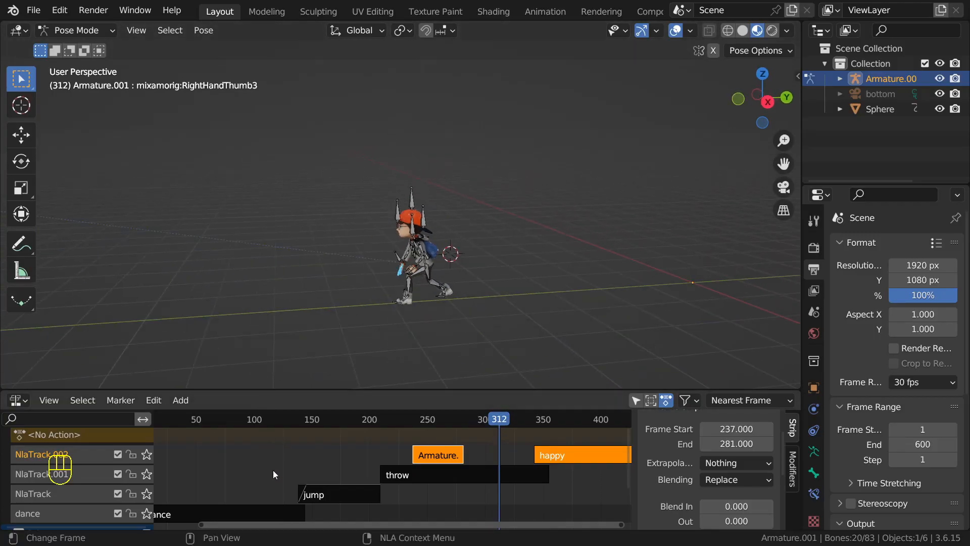
scroll(273, 470, "down", 4)
left_click_drag(270, 425, 211, 414)
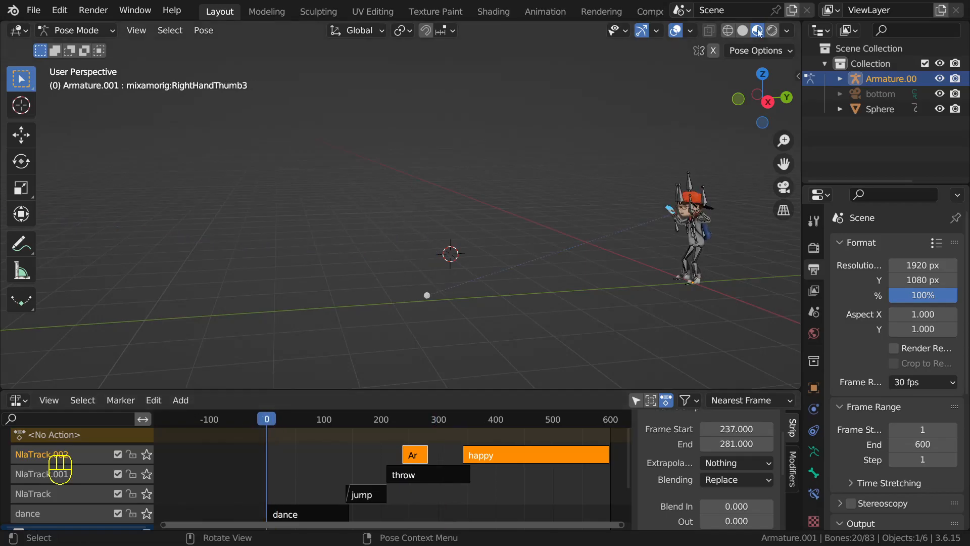
left_click(676, 30)
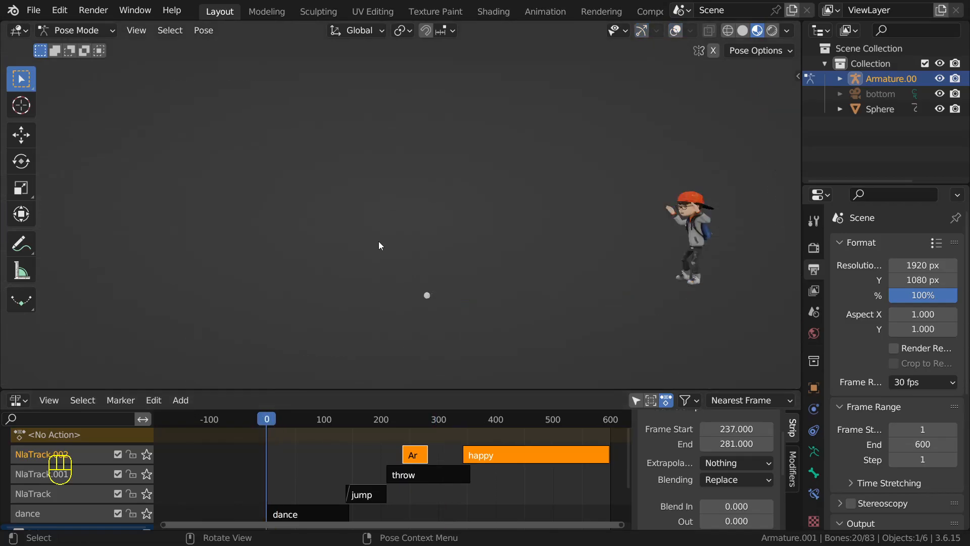
key("ctrl+space")
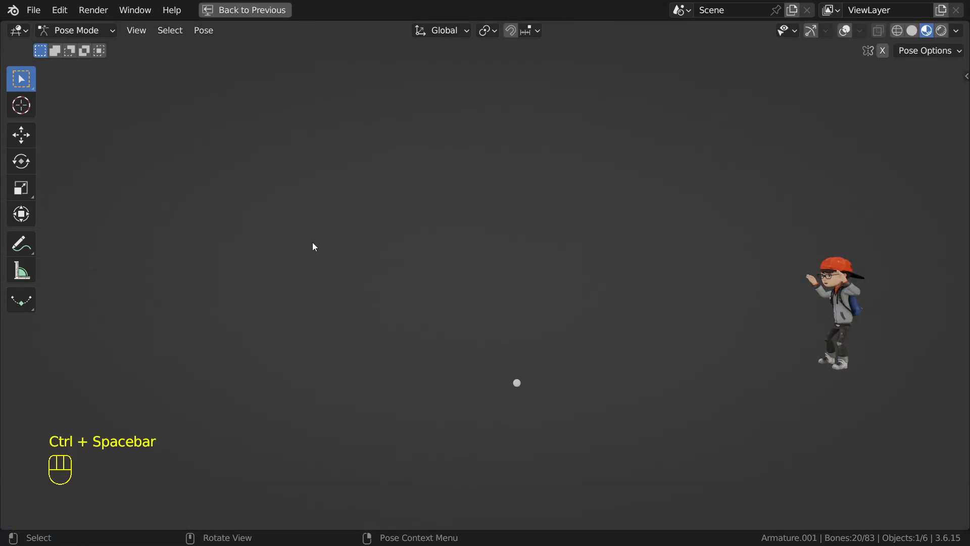
middle_click_drag(351, 269, 364, 273)
key("space")
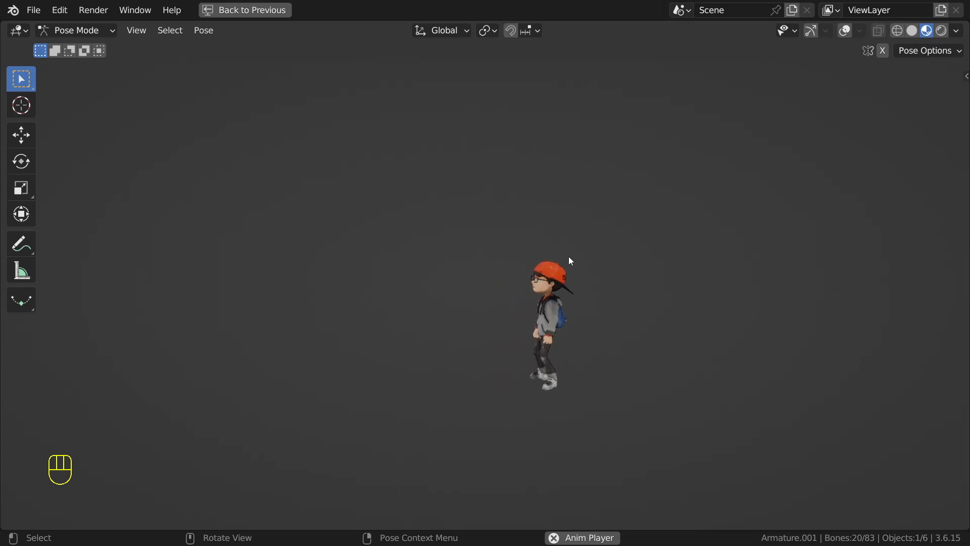
key("space")
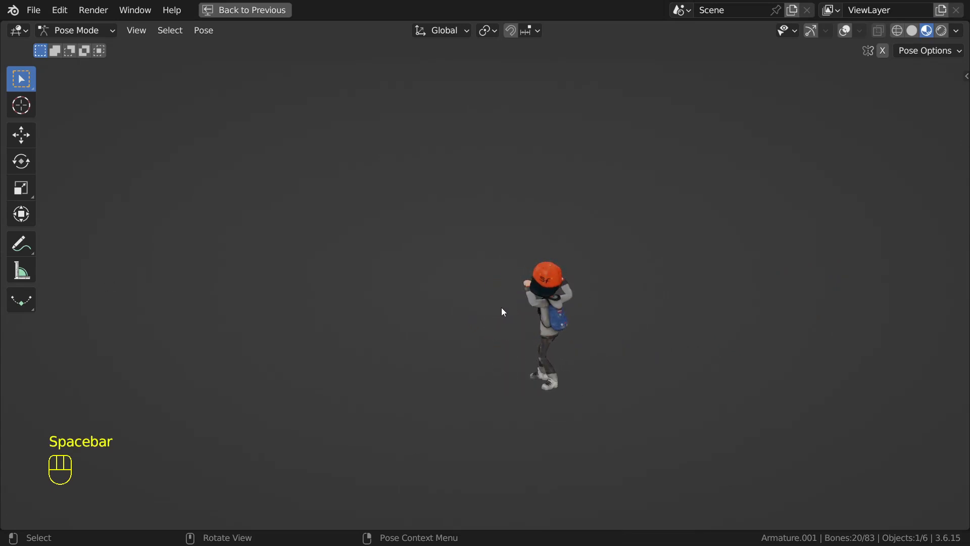
- Restore the editor layout, set the happy strip's Blend In to 8.3 and scrub through the transition to frame 448
key("ctrl+space")
left_click_drag(488, 421, 466, 428)
left_click(505, 455)
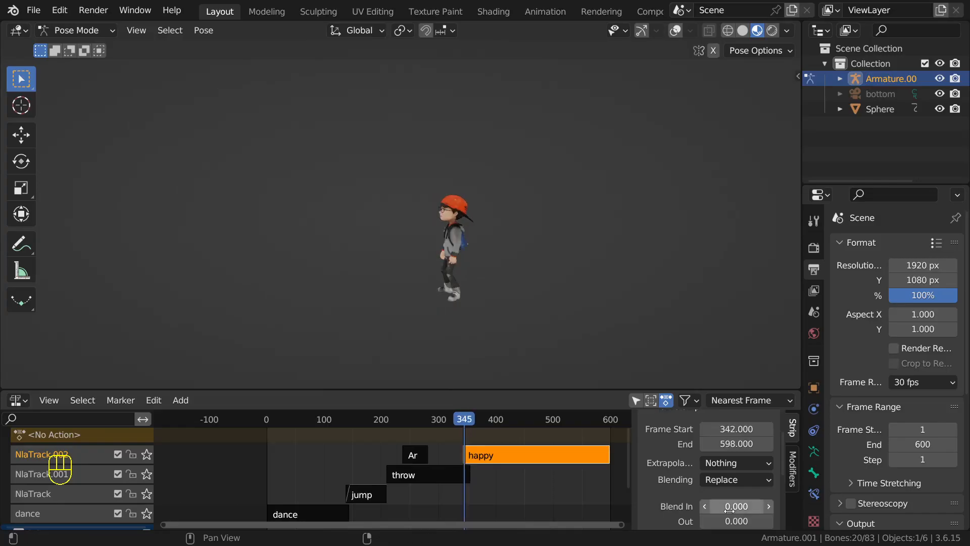
left_click_drag(729, 511, 775, 510)
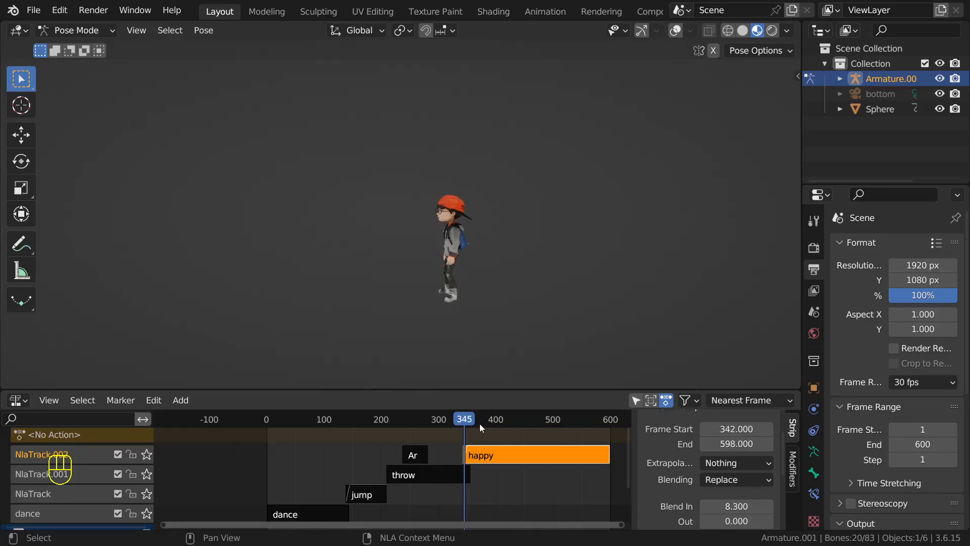
left_click_drag(470, 423, 523, 452)
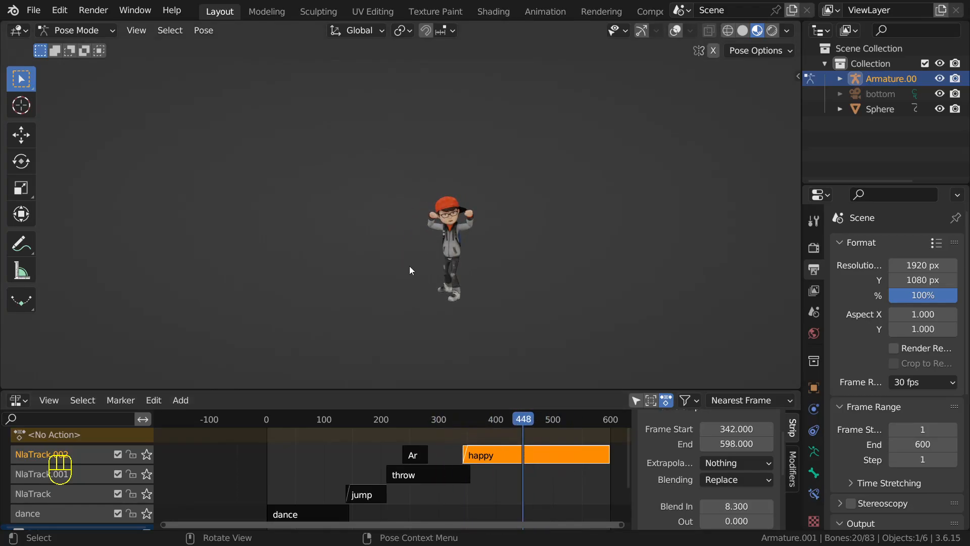
scroll(410, 270, "down", 2)
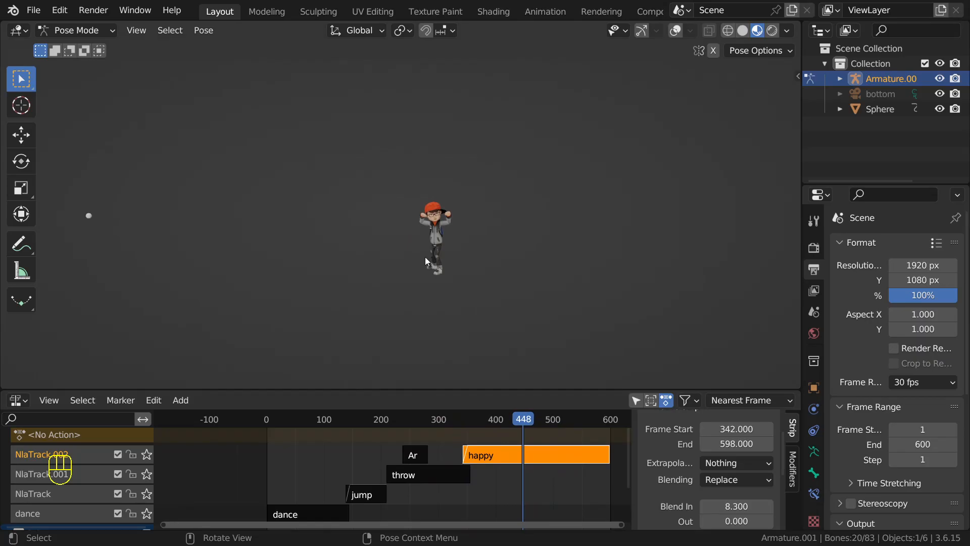